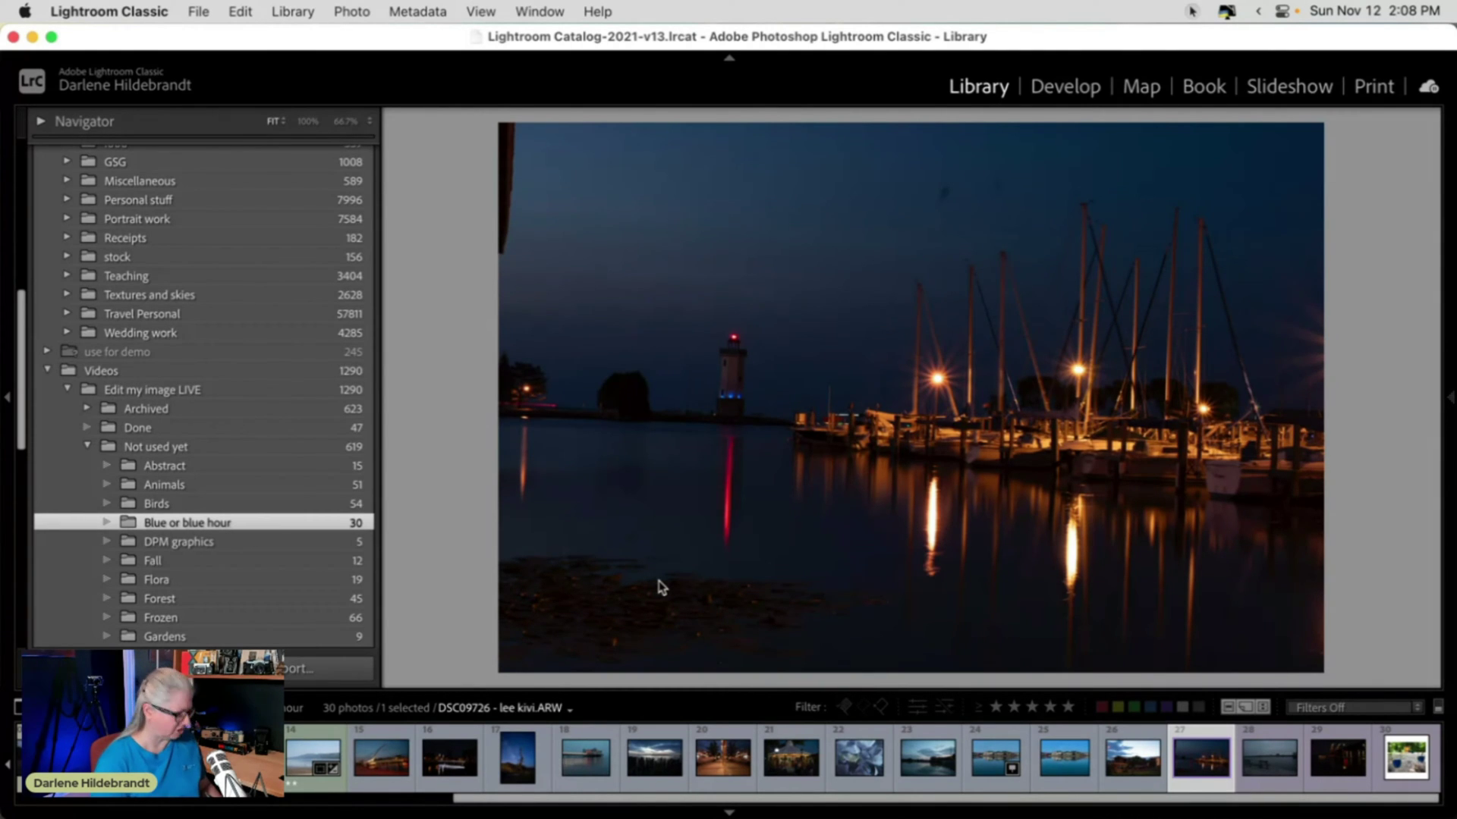
Step: Open the harbour night photo in Develop and hide the Filmstrip to enlarge the preview
key(d)
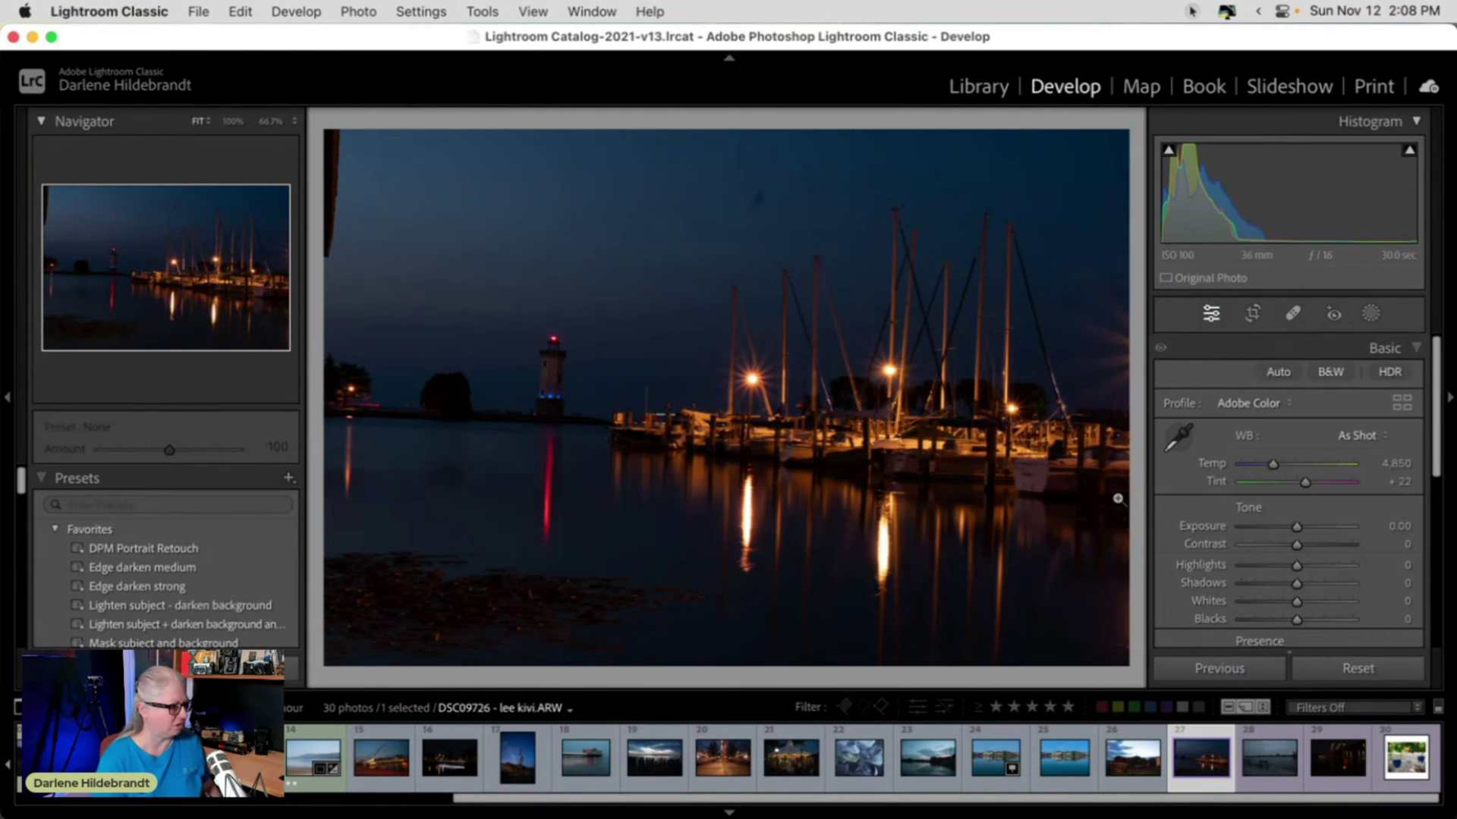
click(729, 814)
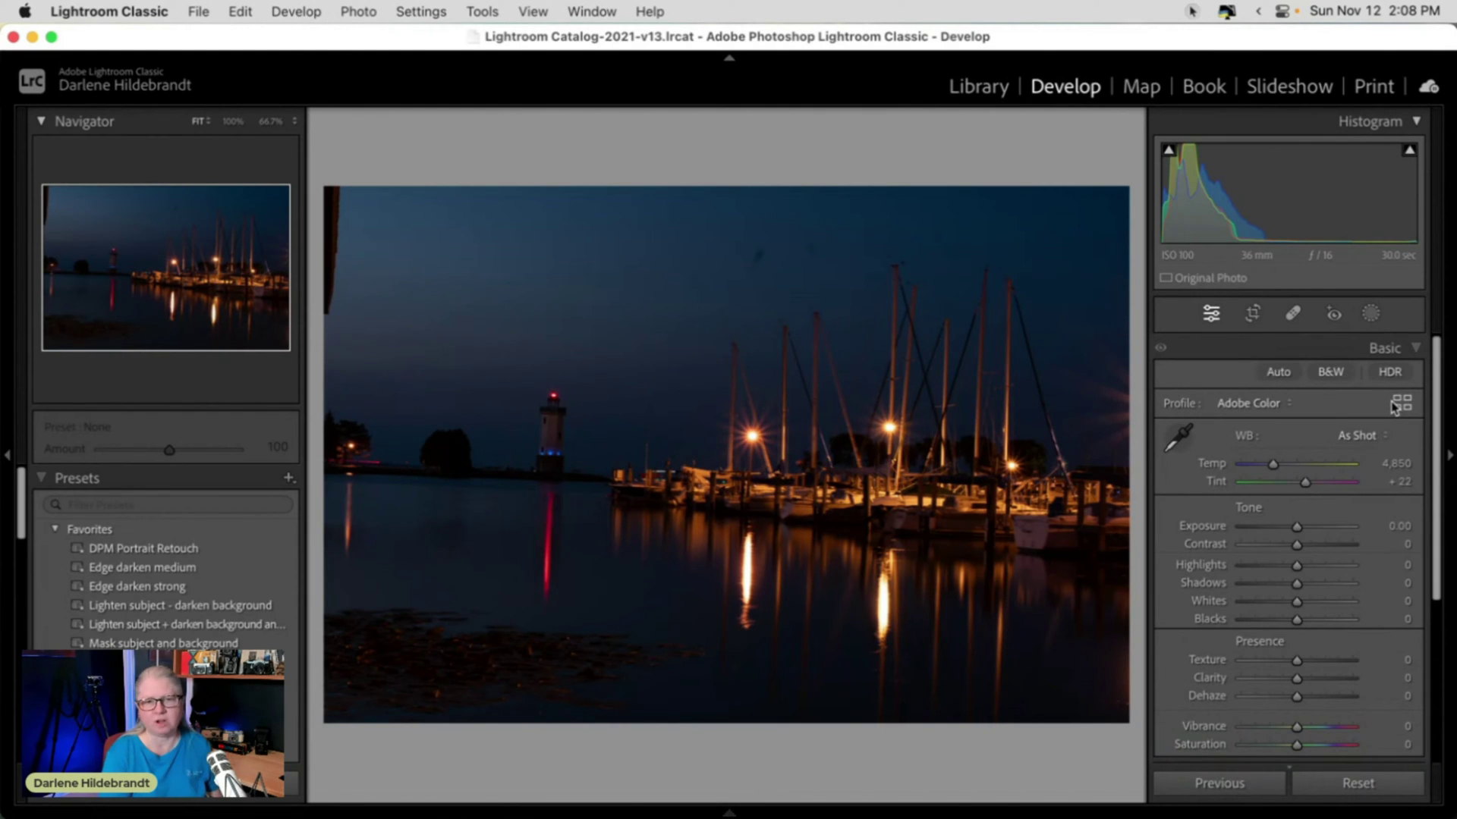
click(1192, 11)
click(1192, 62)
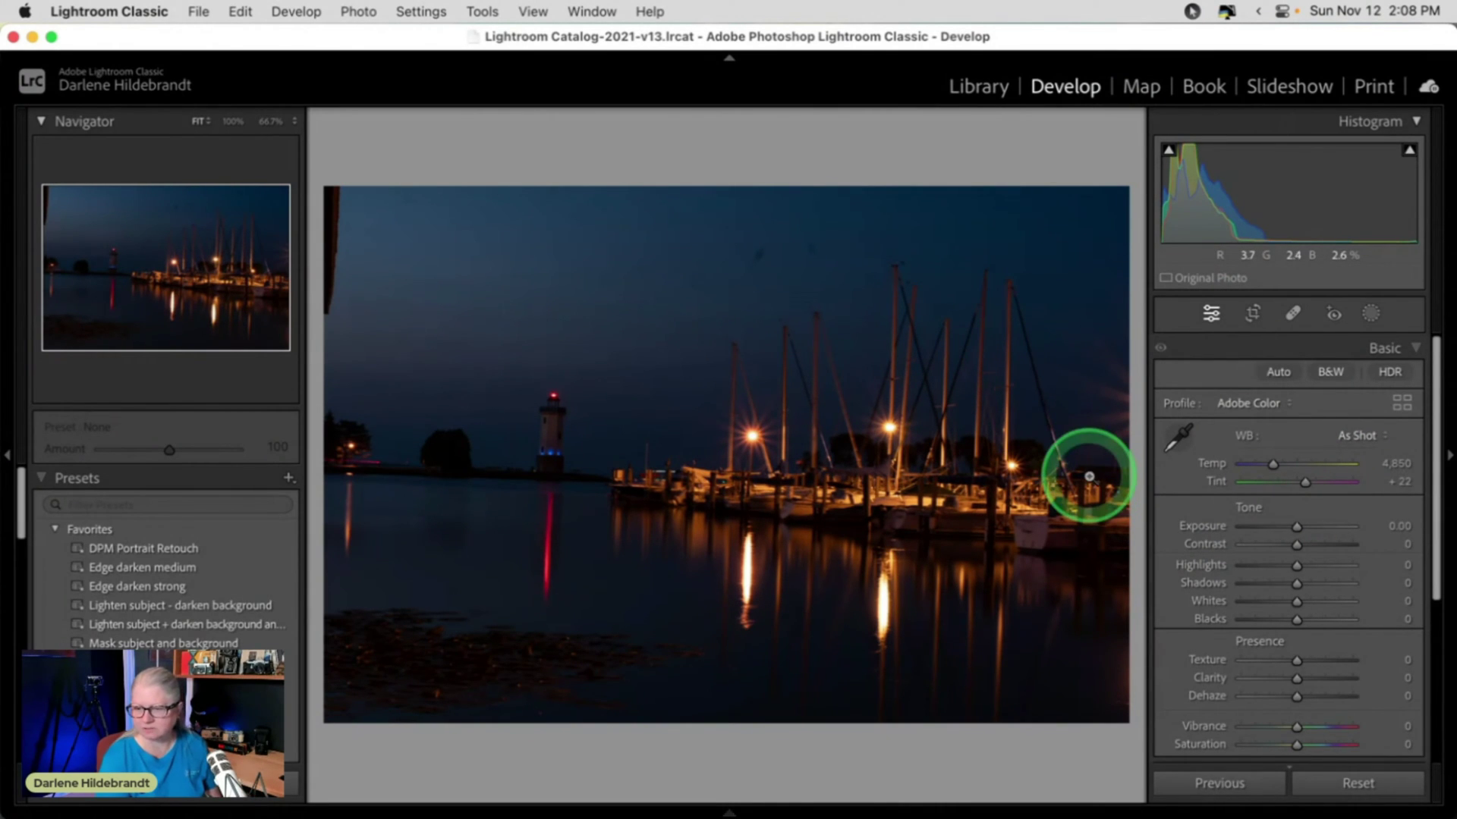
Step: Preview the Camera Landscape, Camera Portrait and Camera Vivid profiles on the photo
click(1402, 406)
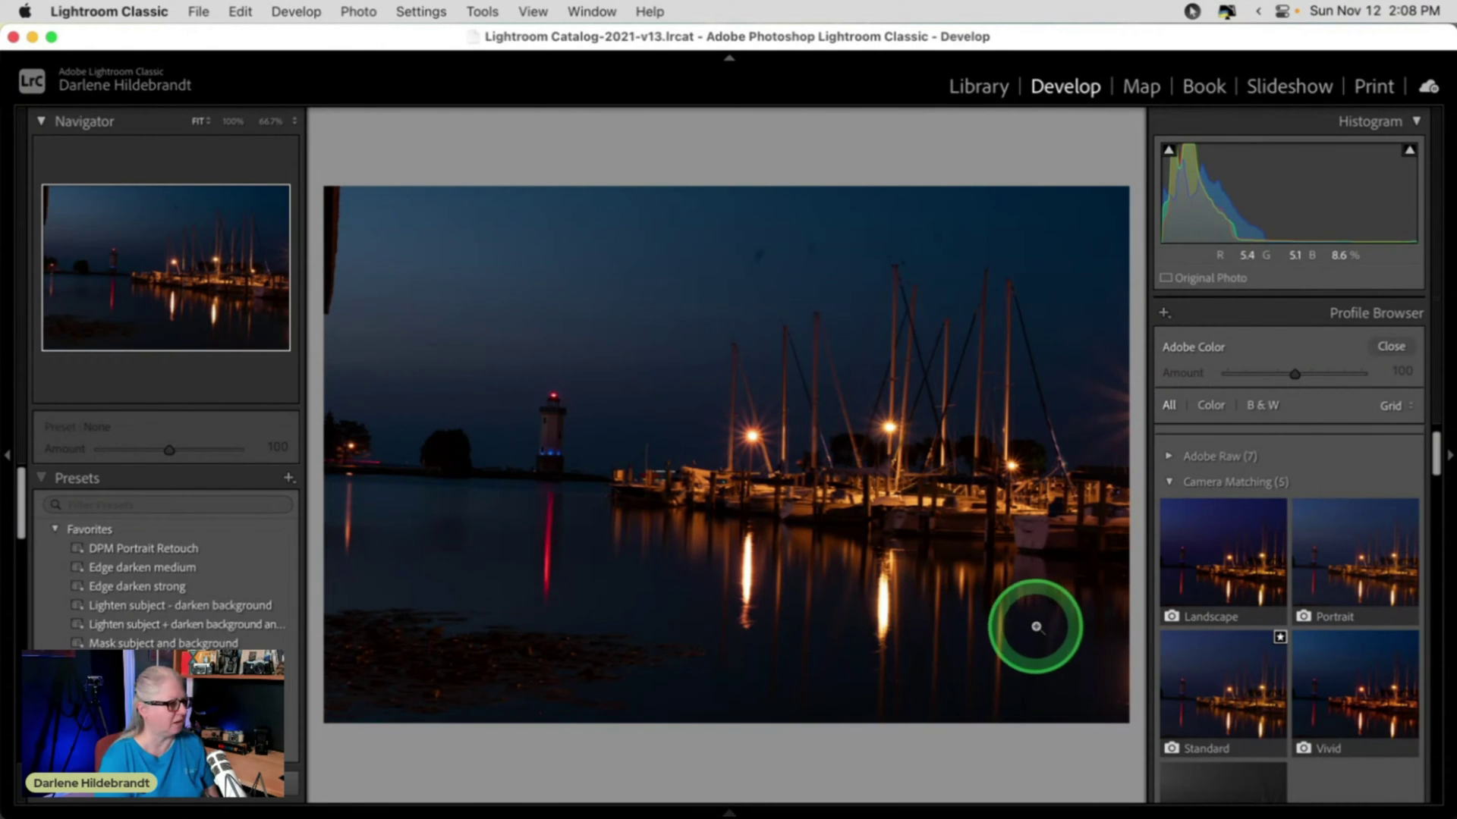
click(1201, 562)
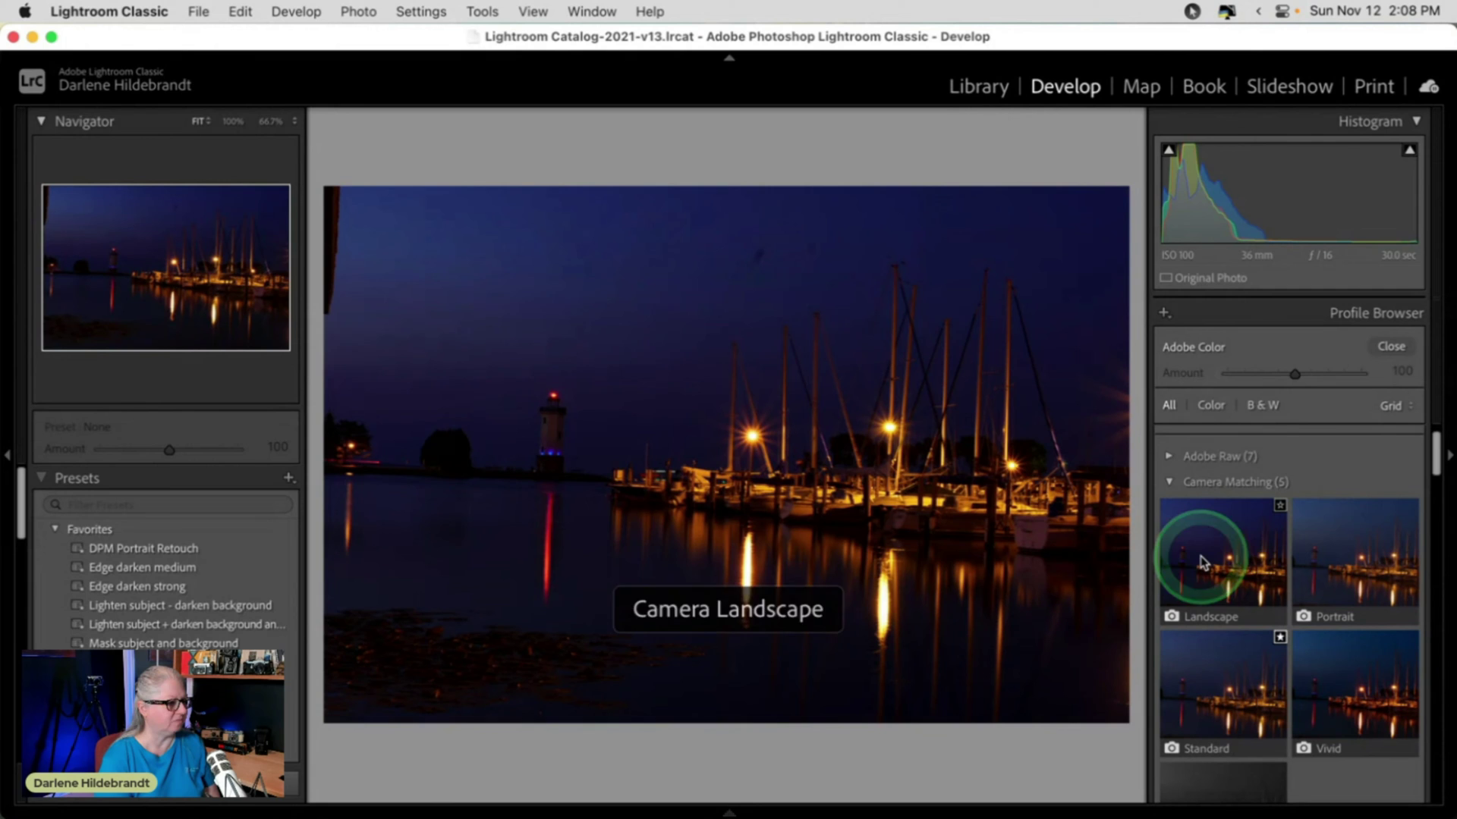
click(1220, 559)
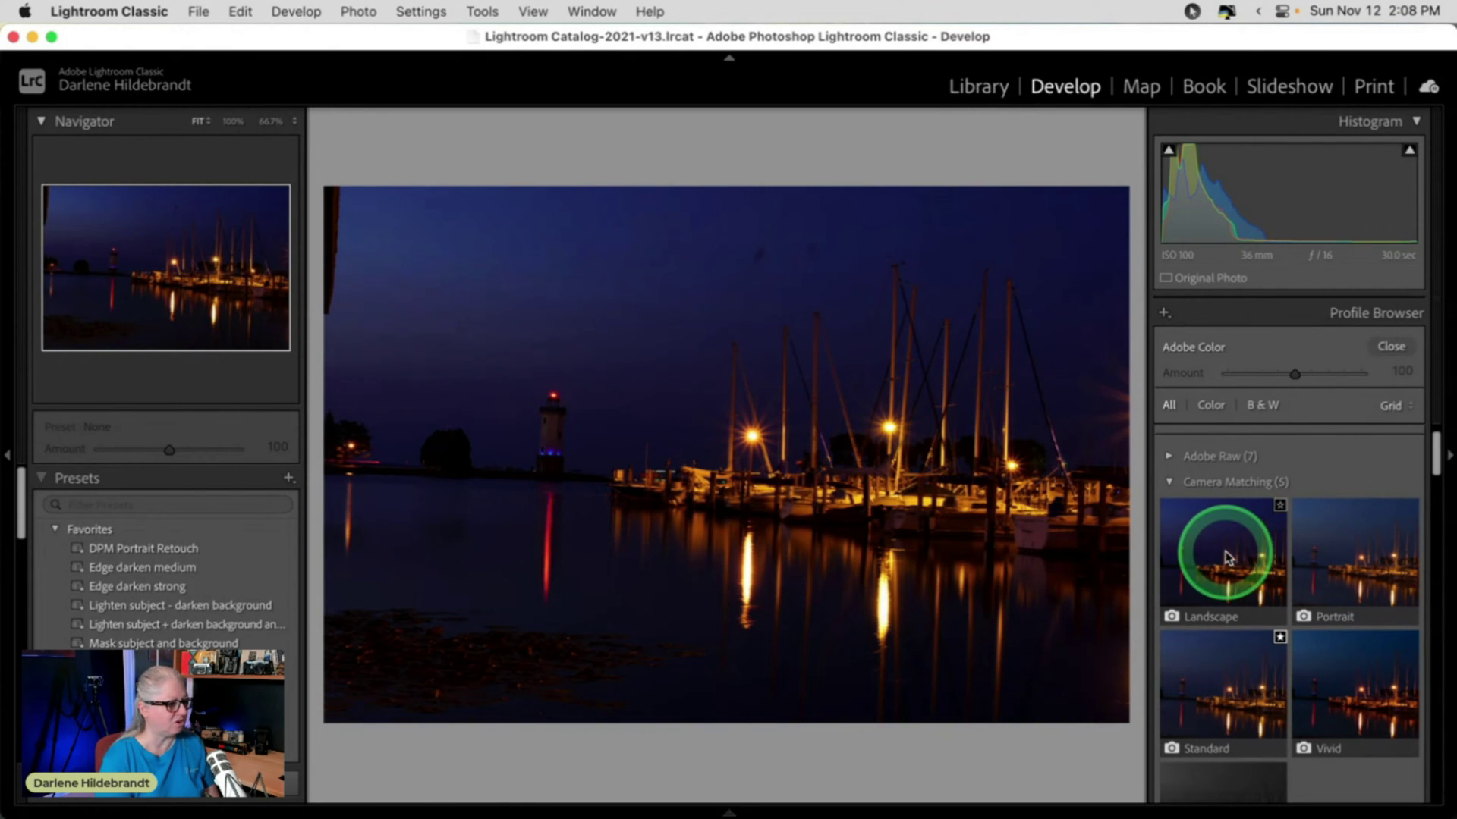
click(1370, 545)
click(1343, 395)
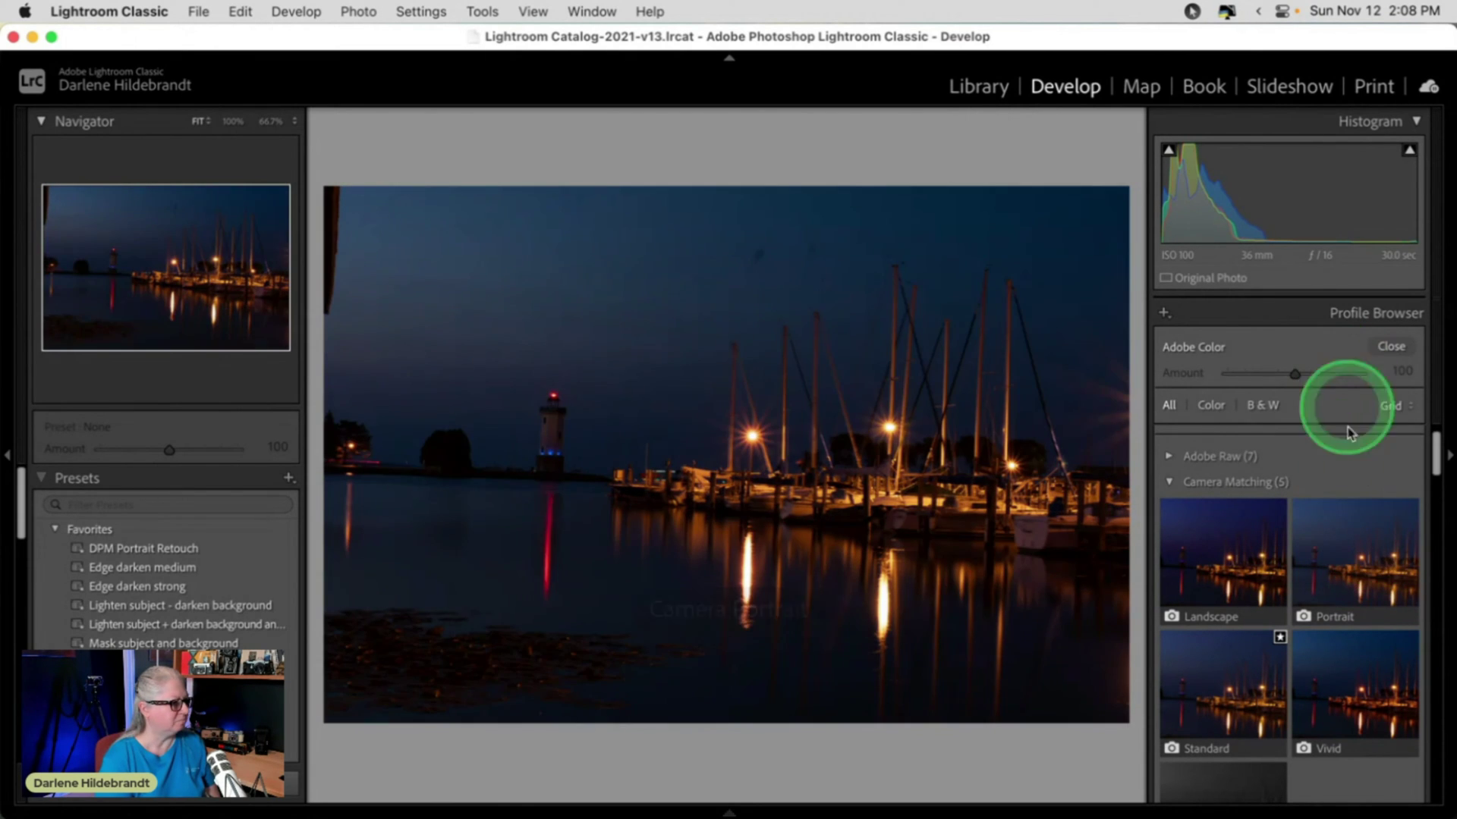
click(1352, 540)
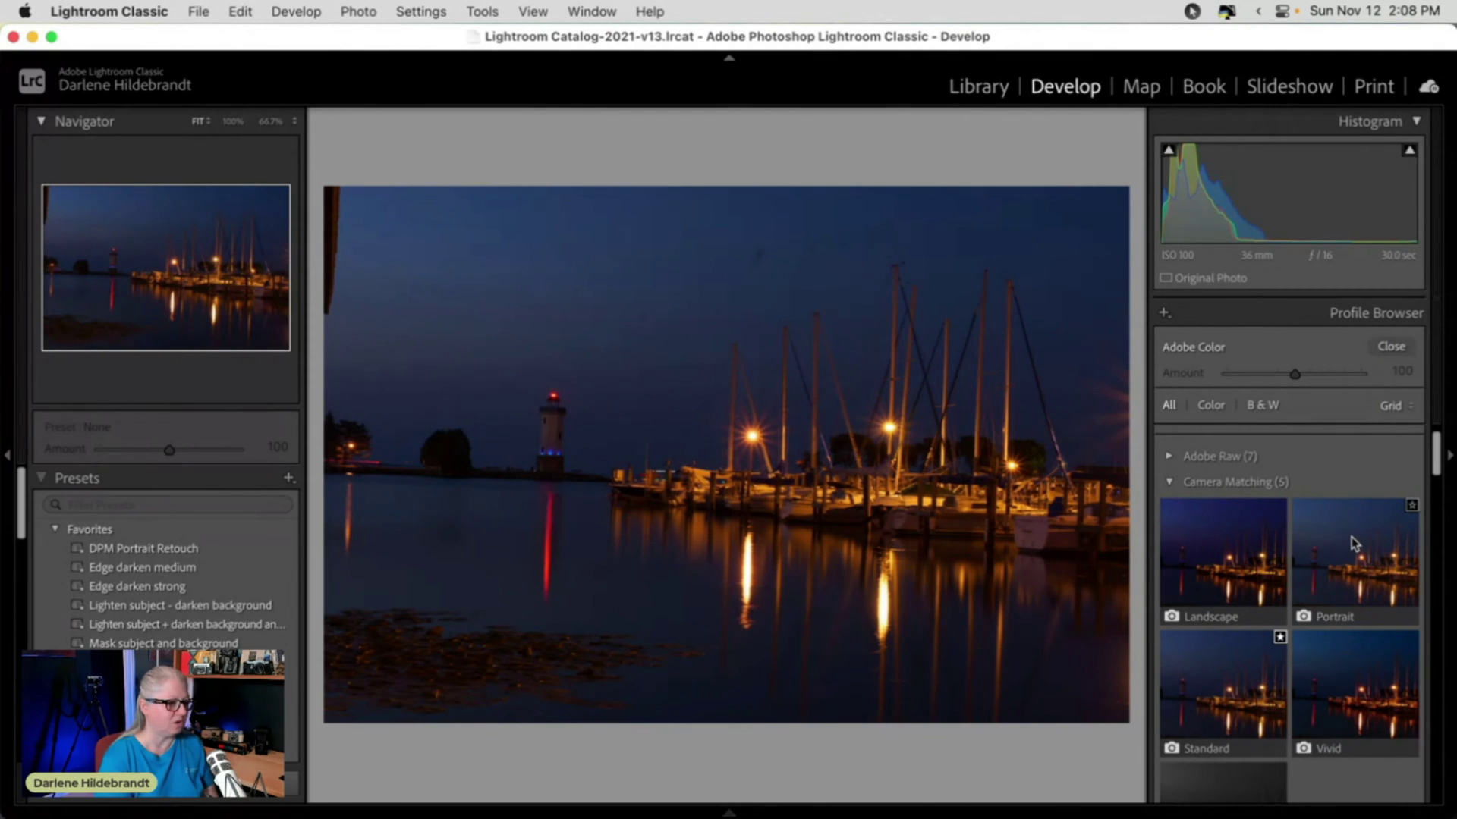
click(1328, 672)
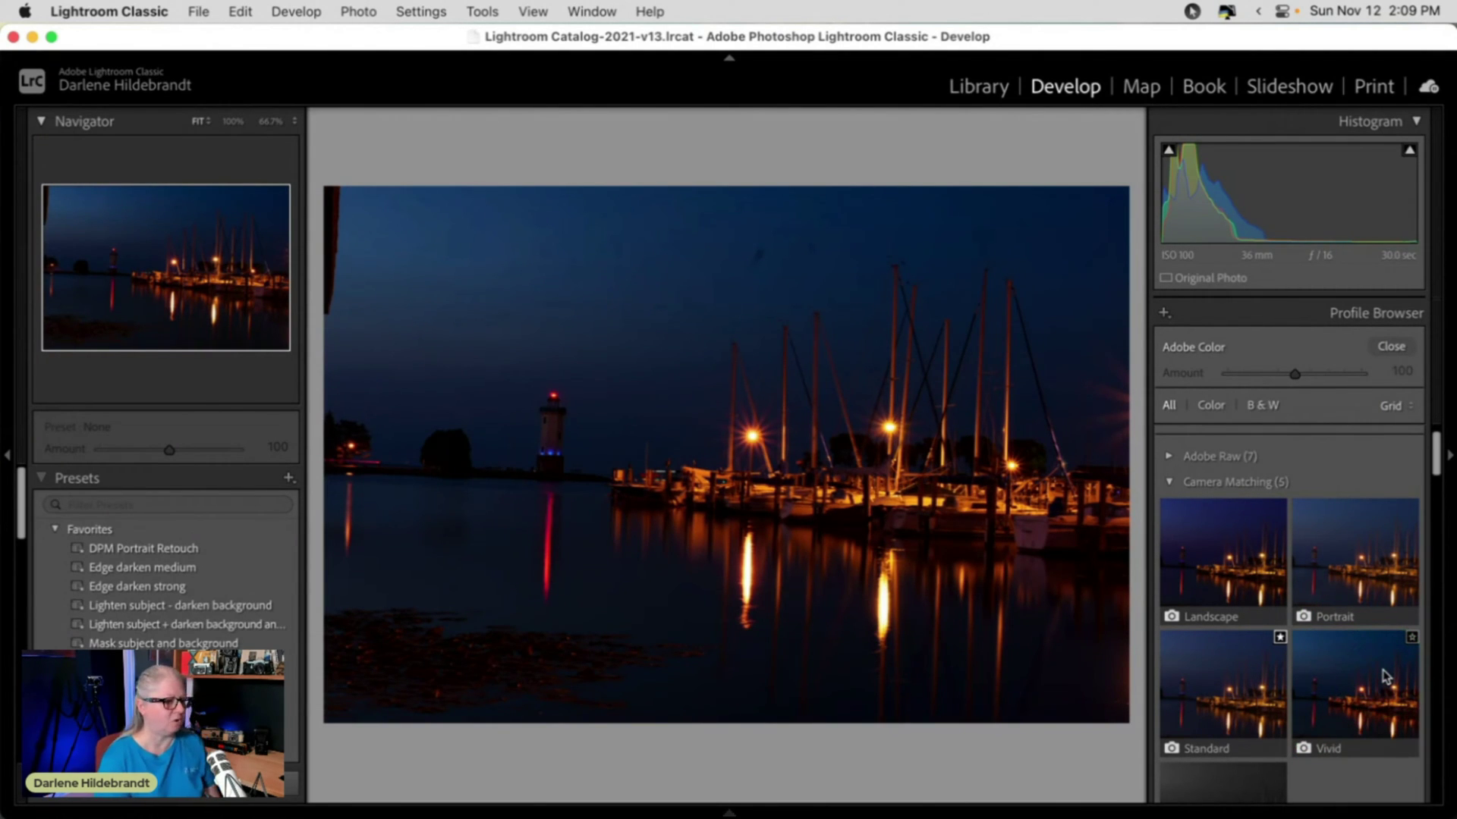
click(1384, 676)
Step: Compare Camera Standard against Camera Landscape and apply Camera Standard
click(1222, 674)
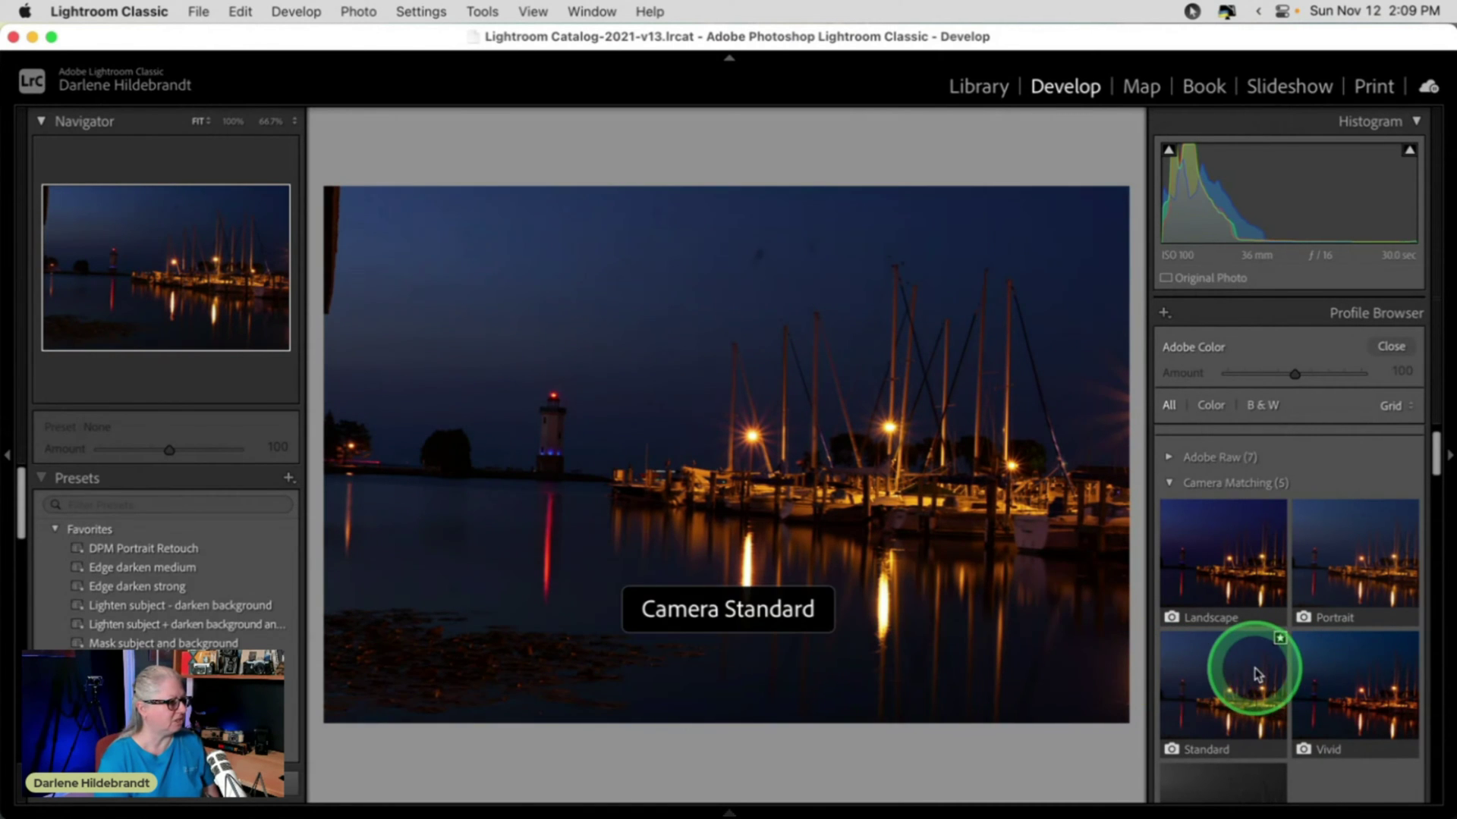
scroll(1252, 673, down, 2)
click(1250, 590)
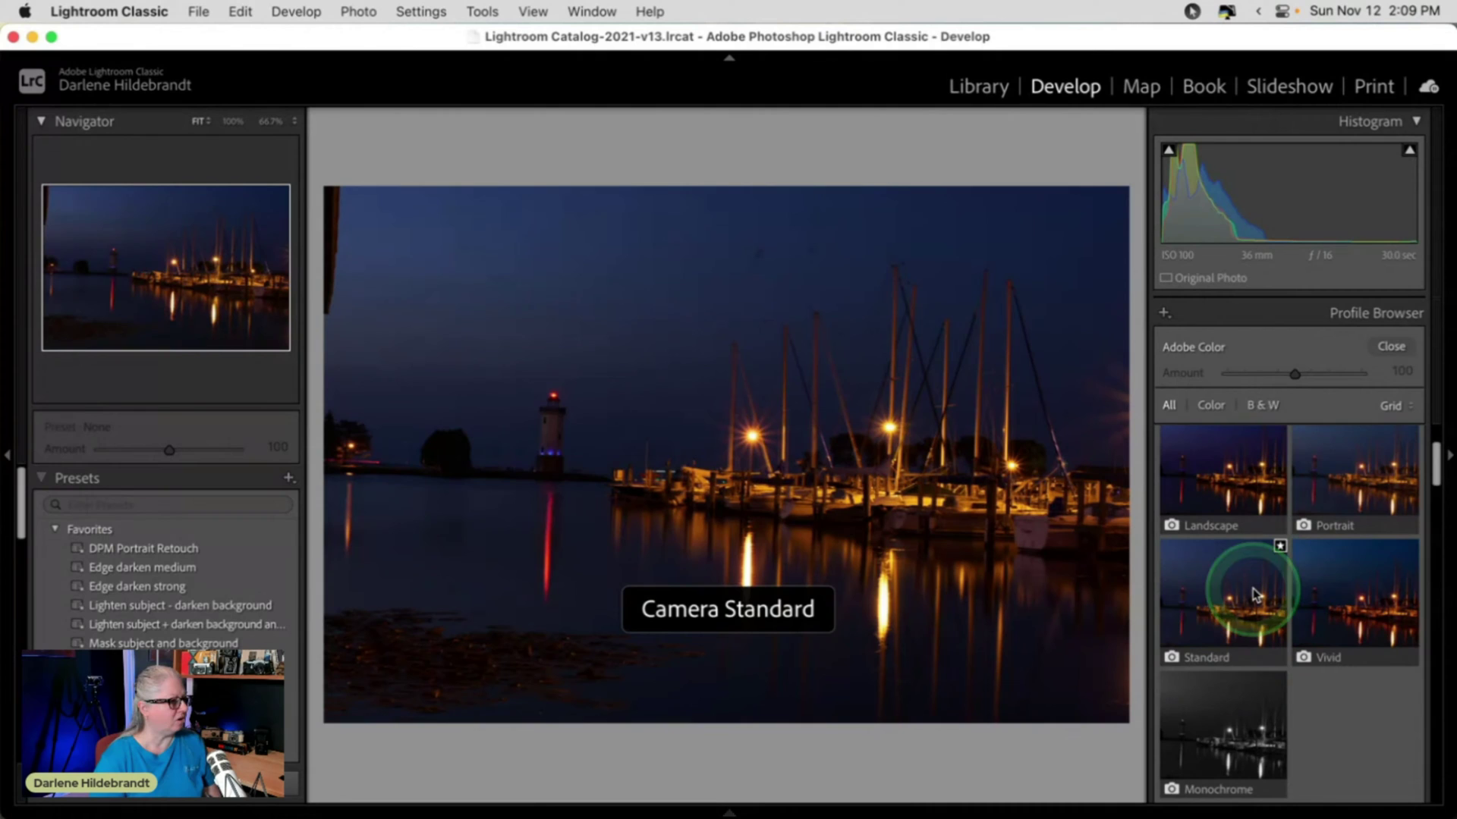
scroll(1256, 596, up, 2)
click(1222, 577)
click(1161, 708)
click(1209, 588)
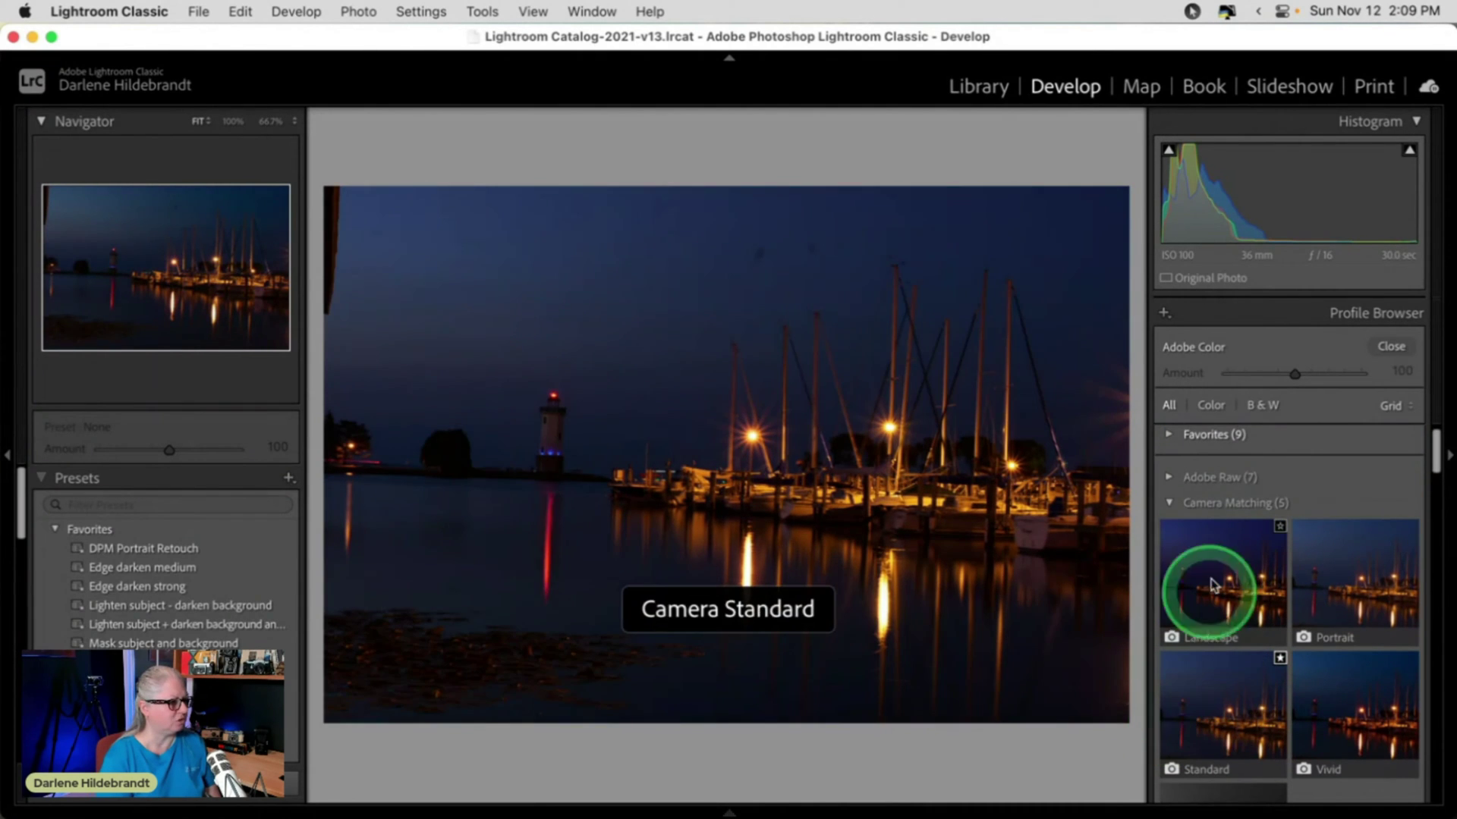
click(1209, 687)
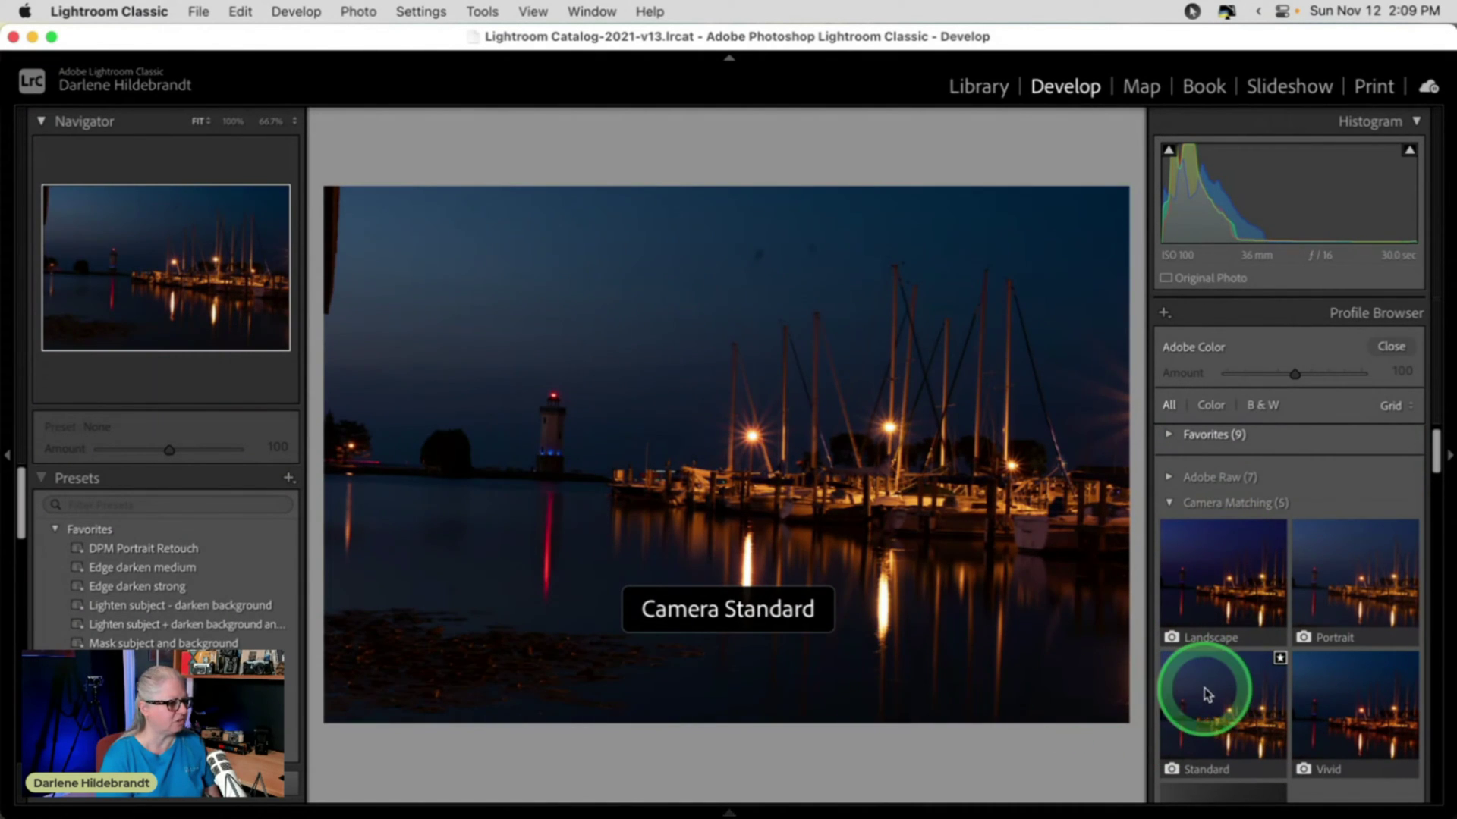
click(1388, 346)
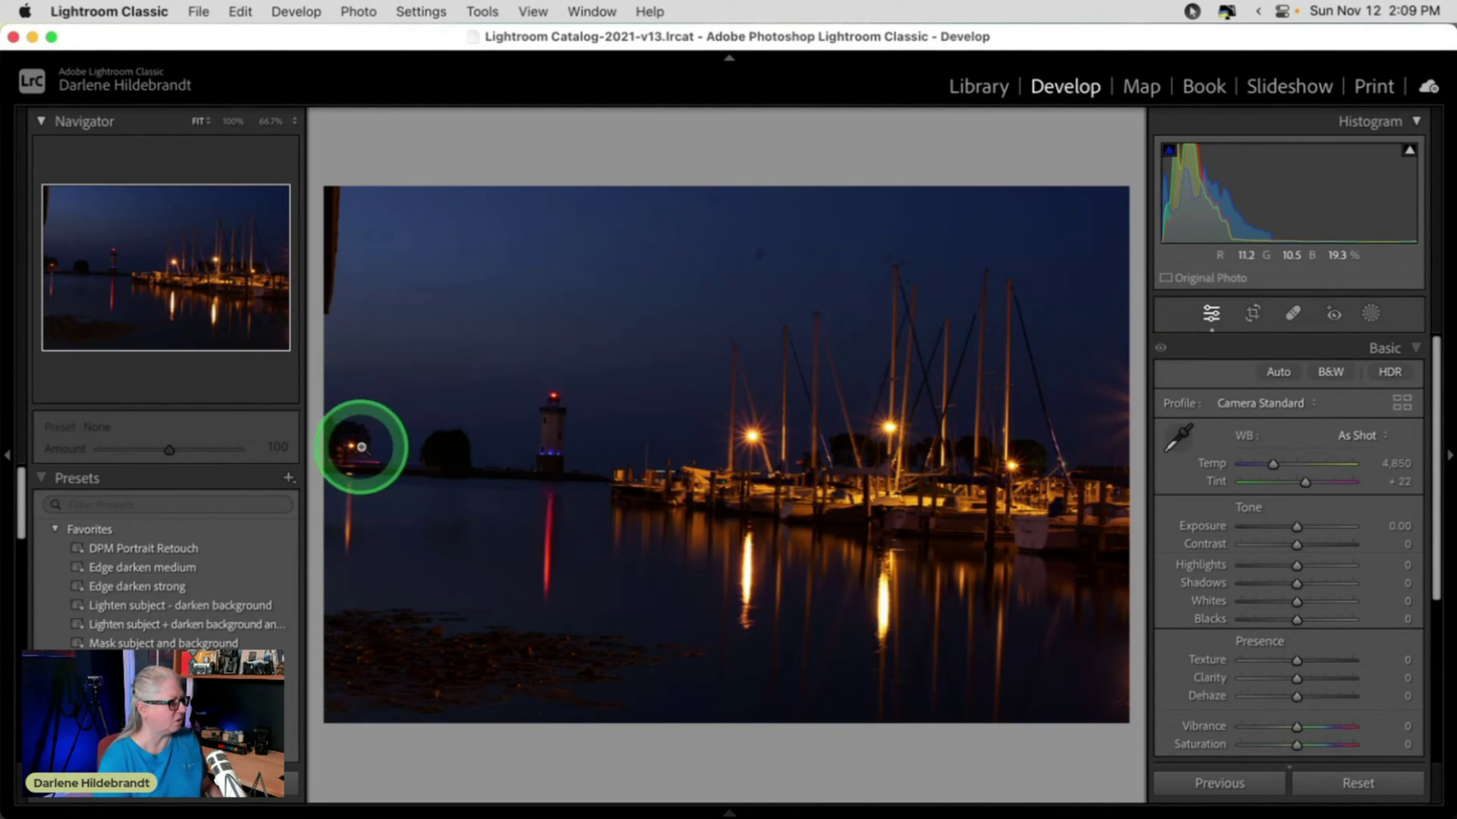
Step: Try auto-leveling the horizon and shifting the crop, then reset that attempt
key(r)
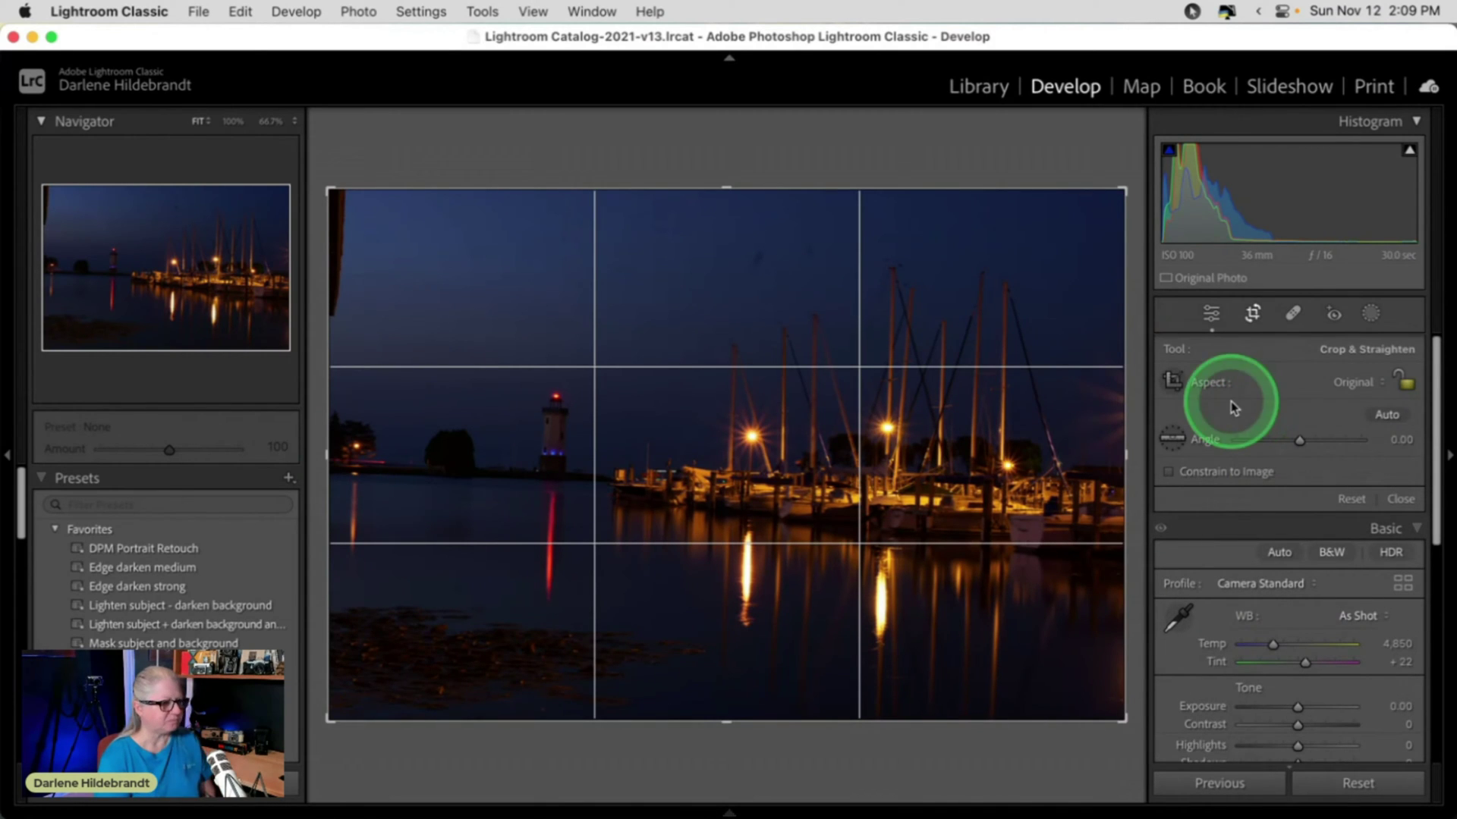
click(1382, 416)
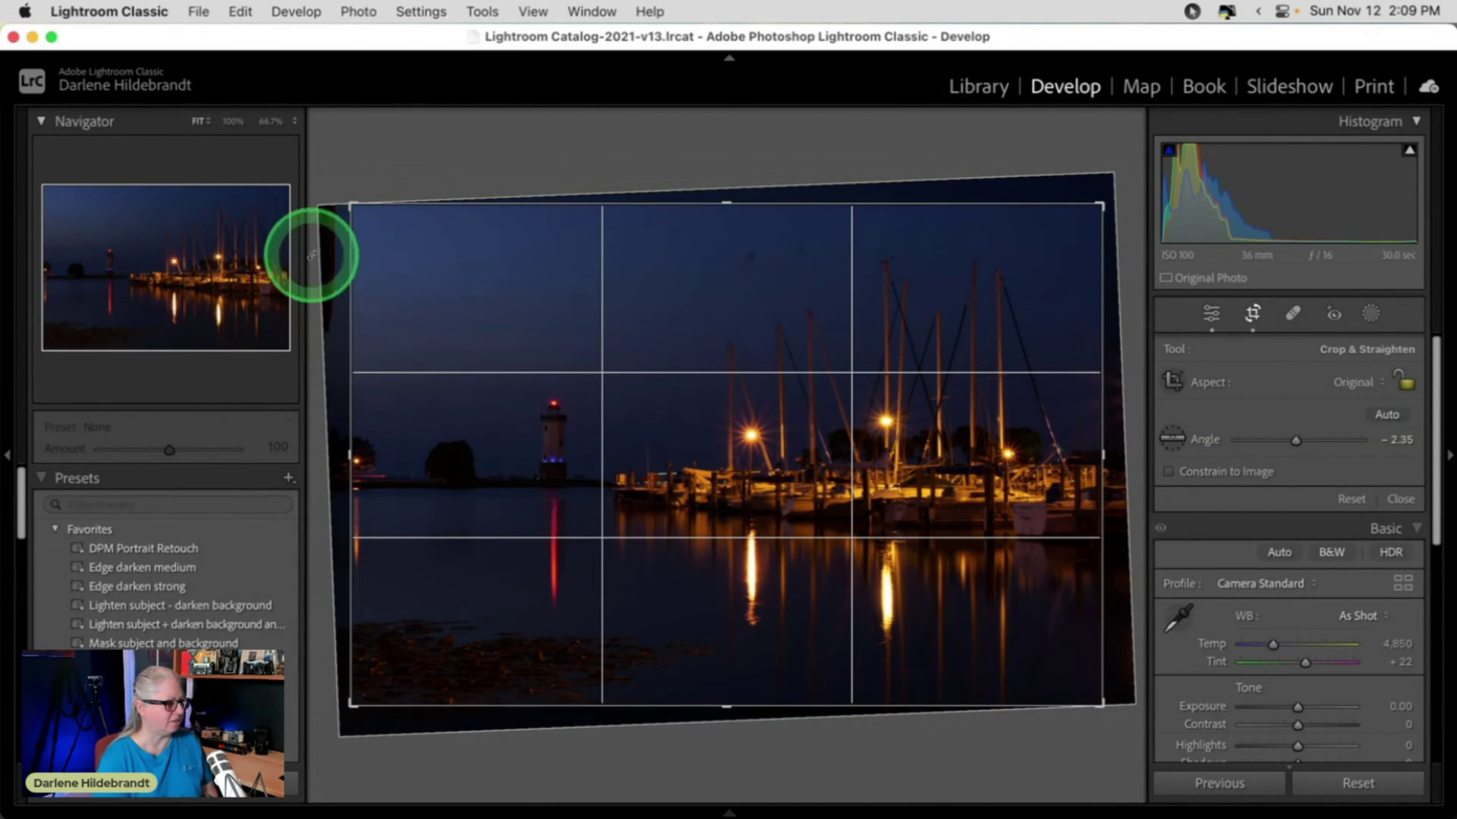
drag(602, 488, 653, 484)
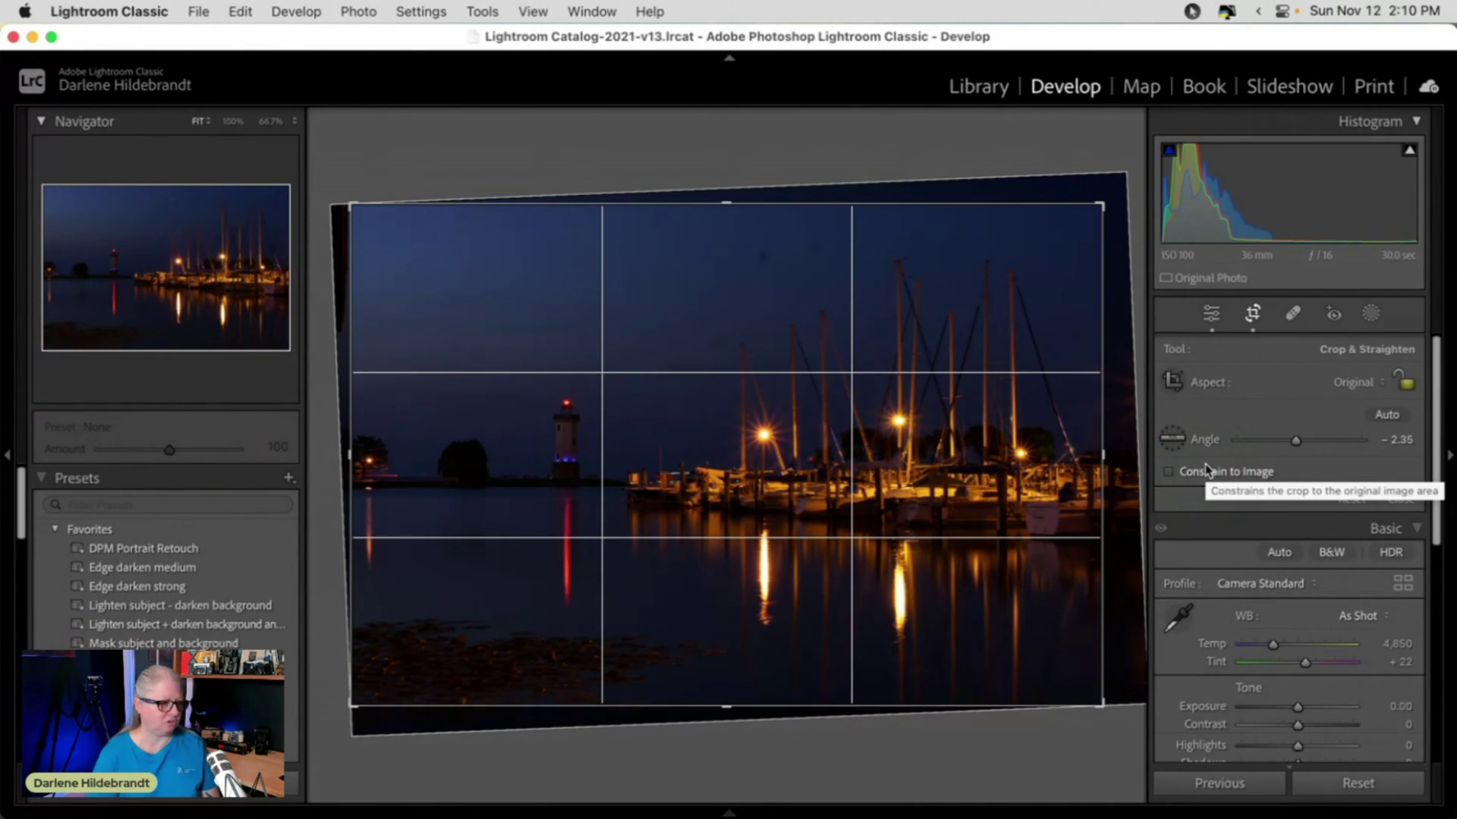
click(1350, 499)
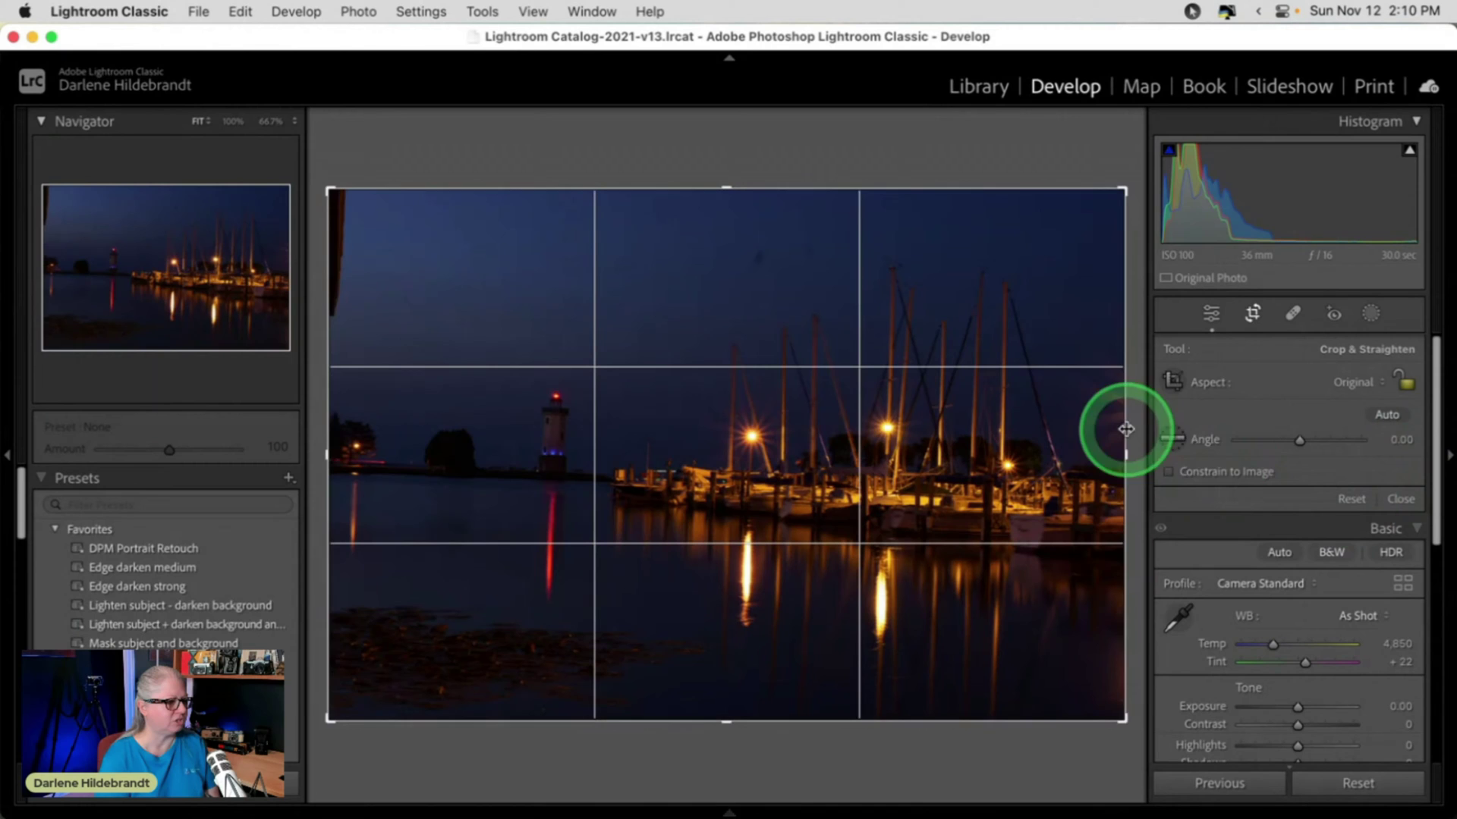
drag(1076, 149, 1072, 143)
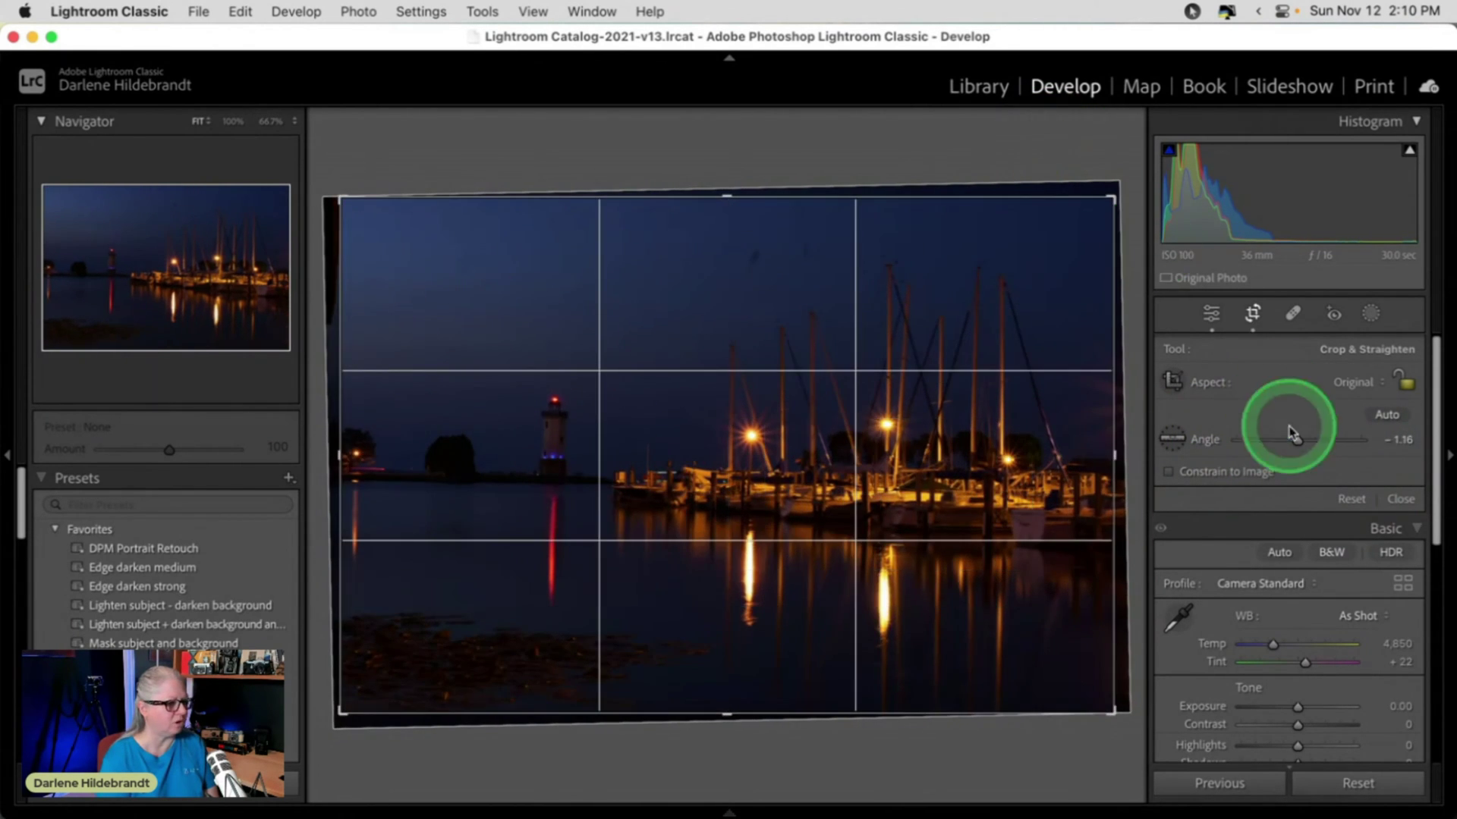
Step: Straighten along the shoreline horizon to −2.08°, nudge the photo right, and apply the crop
click(1318, 493)
click(1172, 440)
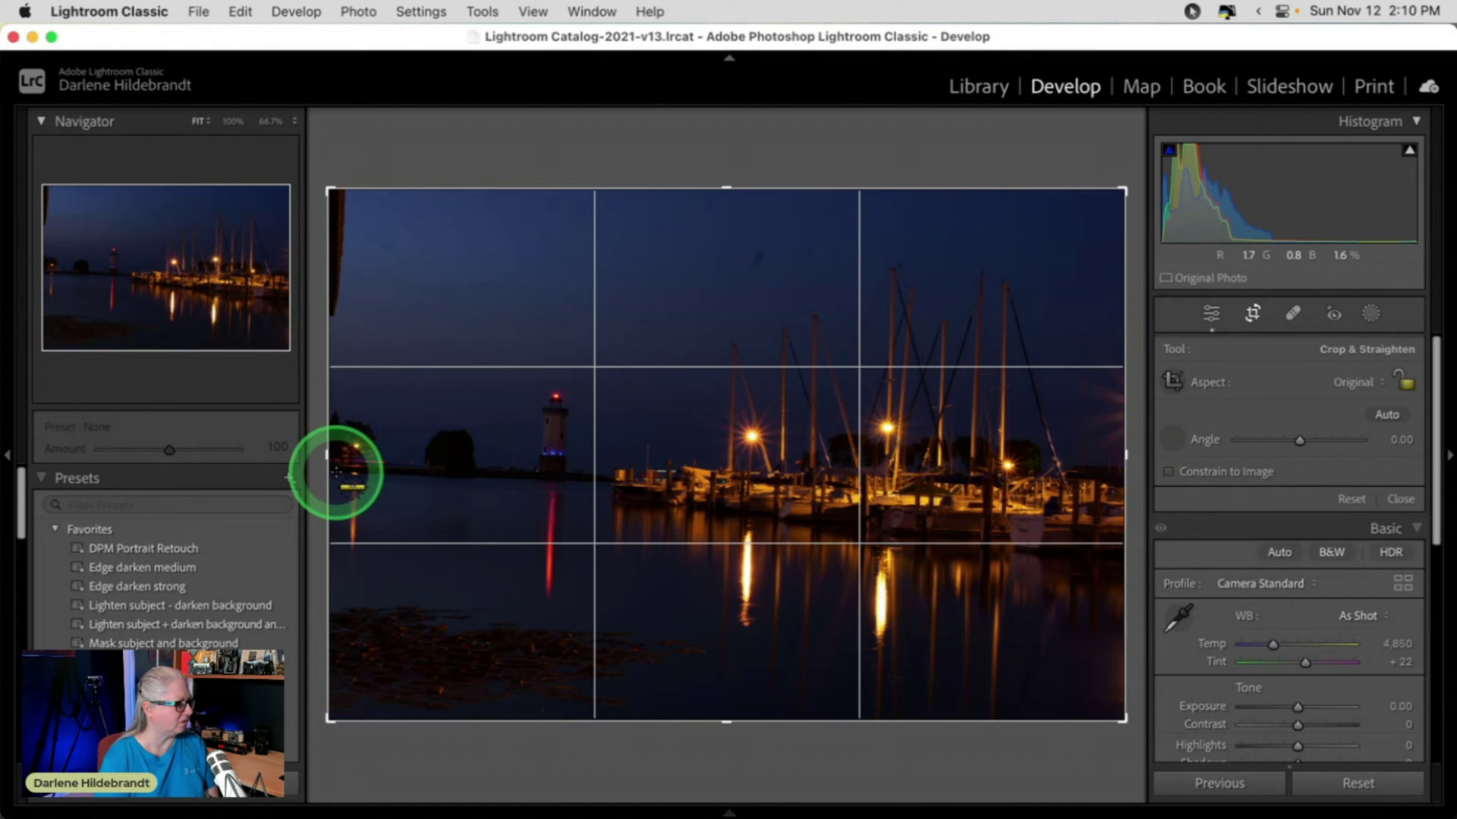
drag(338, 472, 1116, 499)
click(994, 586)
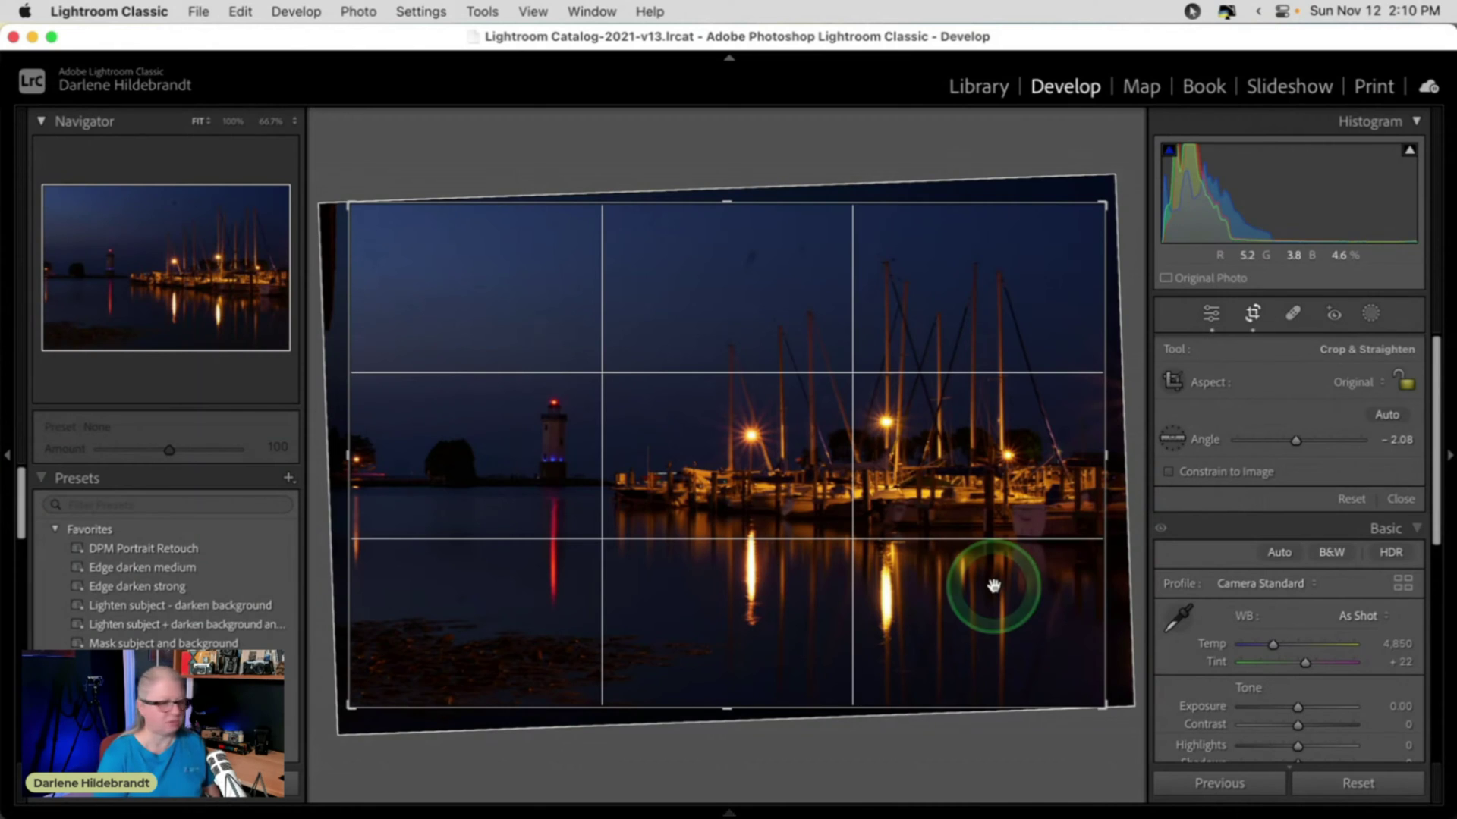
drag(896, 585, 921, 582)
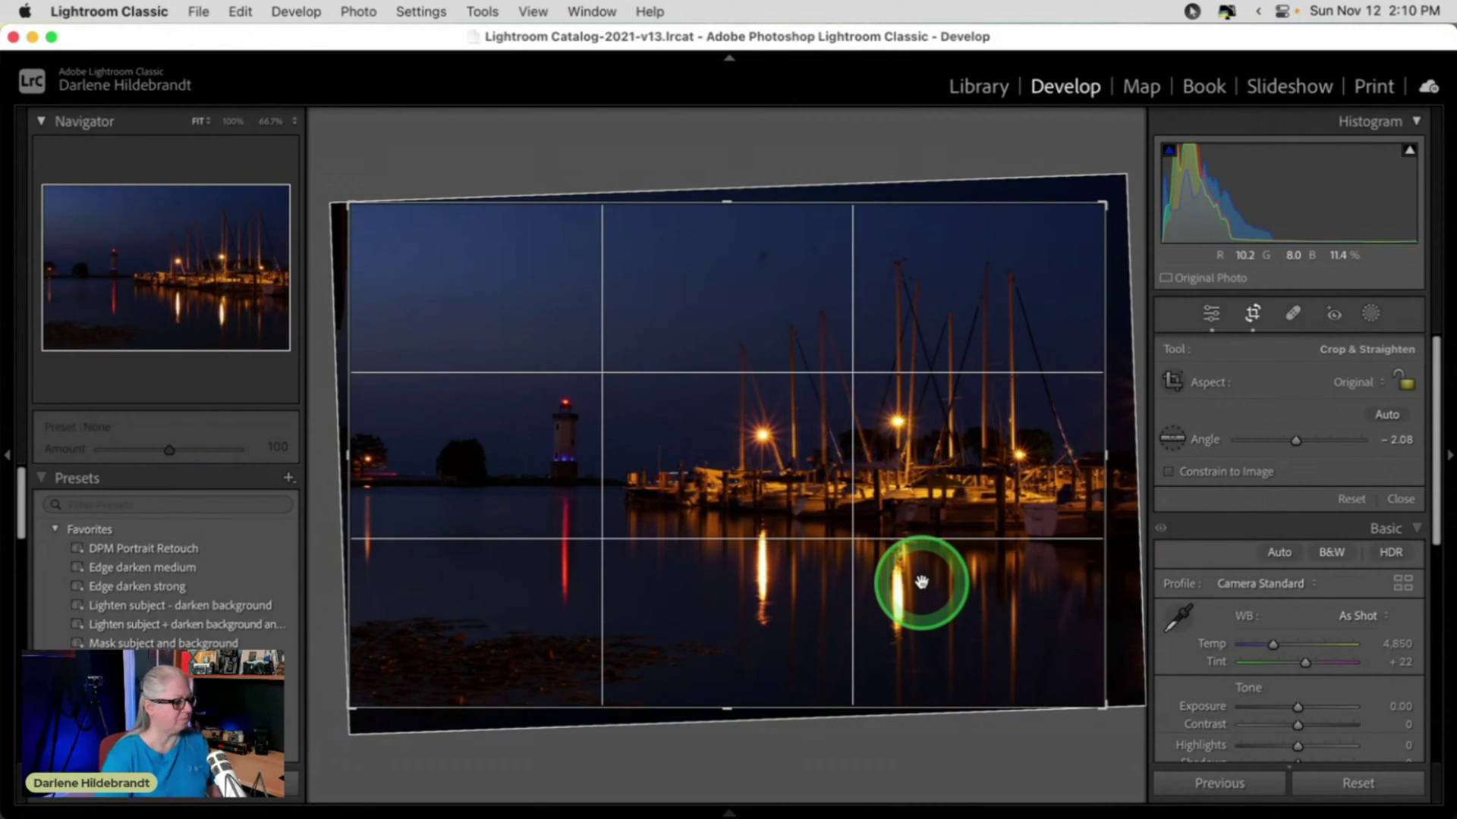
click(1400, 499)
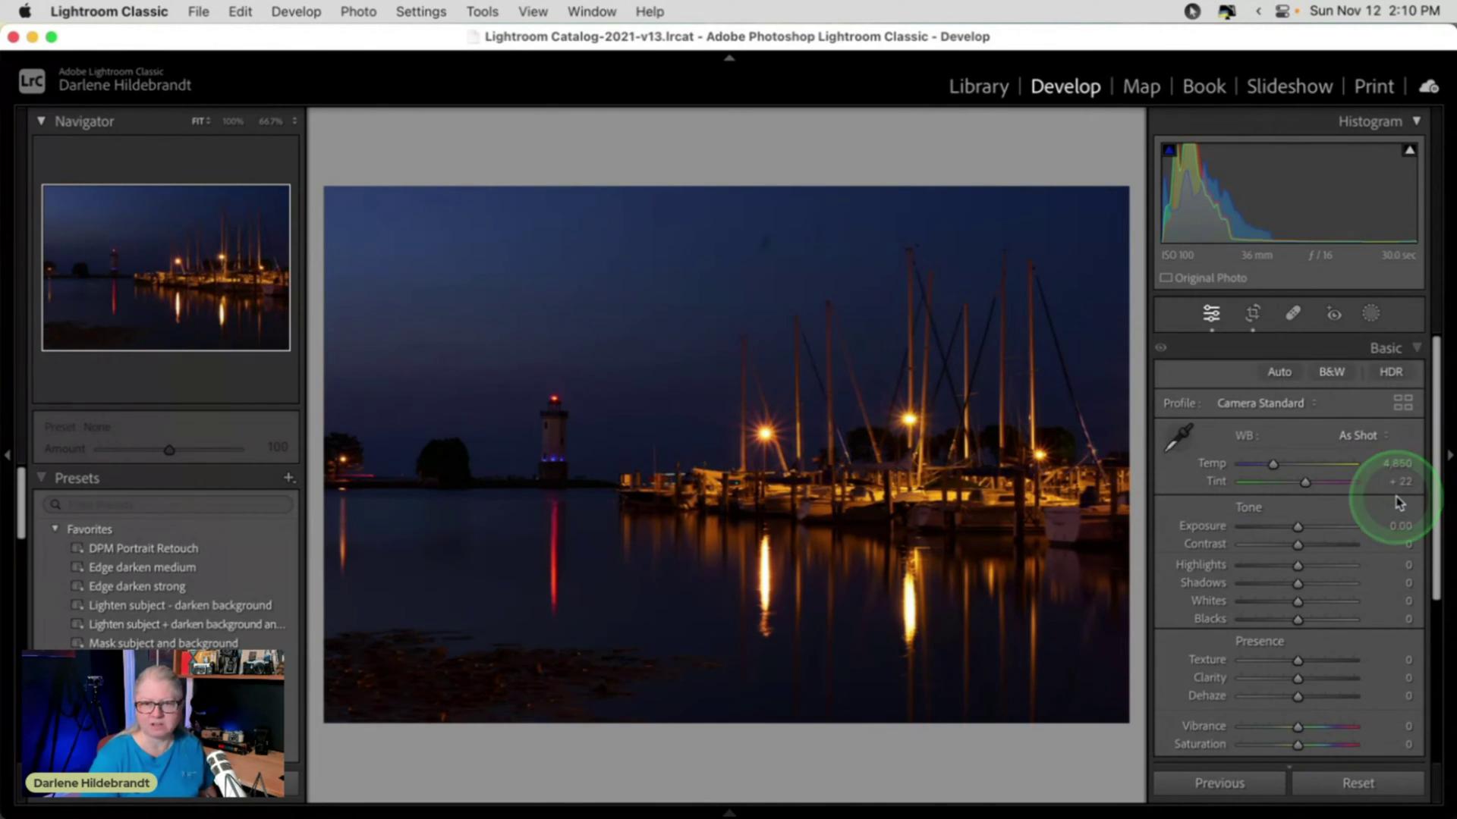
Step: Try the Auto and Daylight white balance presets on the harbour photo
click(1399, 503)
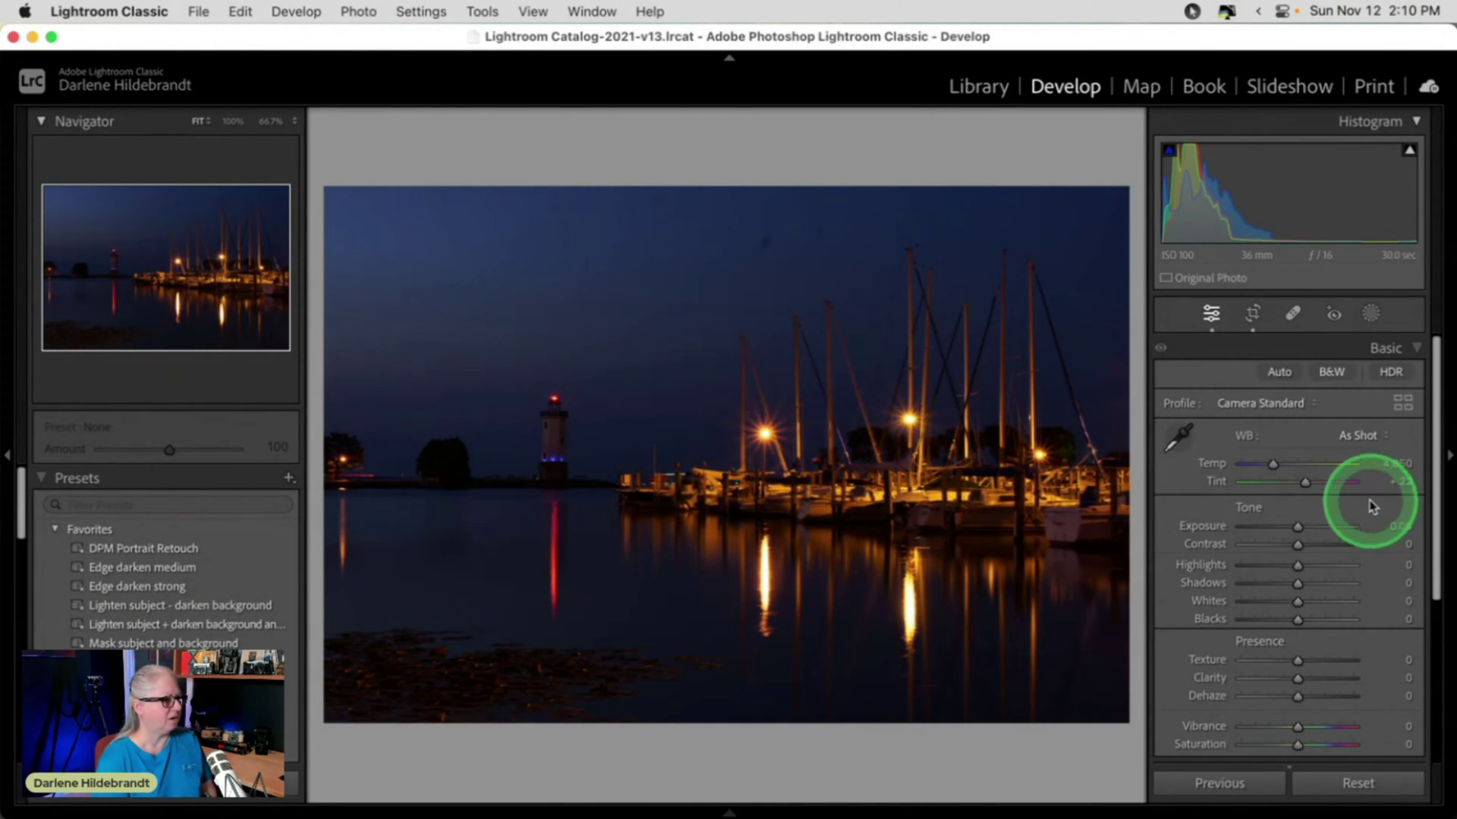
click(1362, 435)
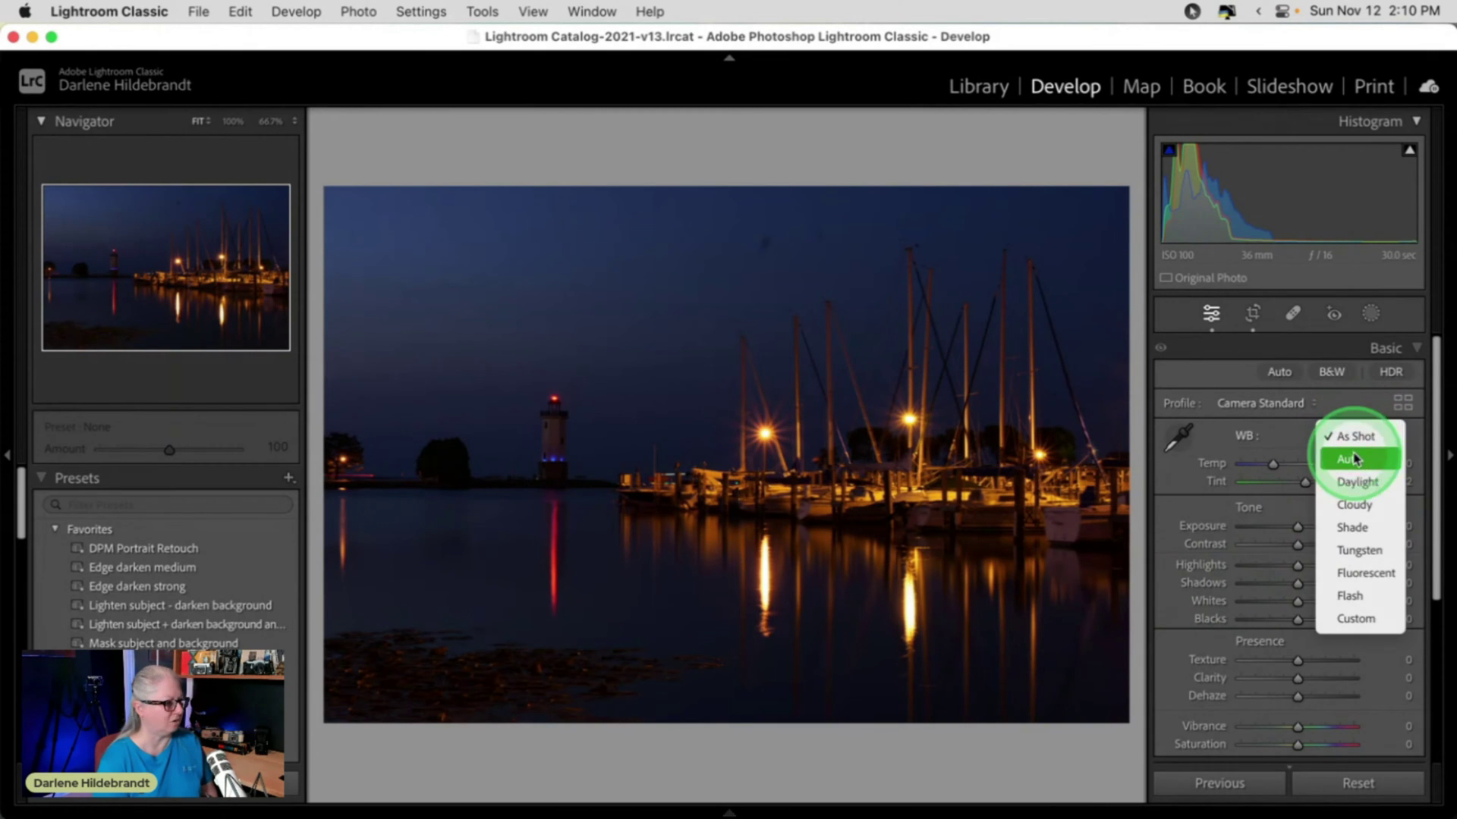
click(1355, 459)
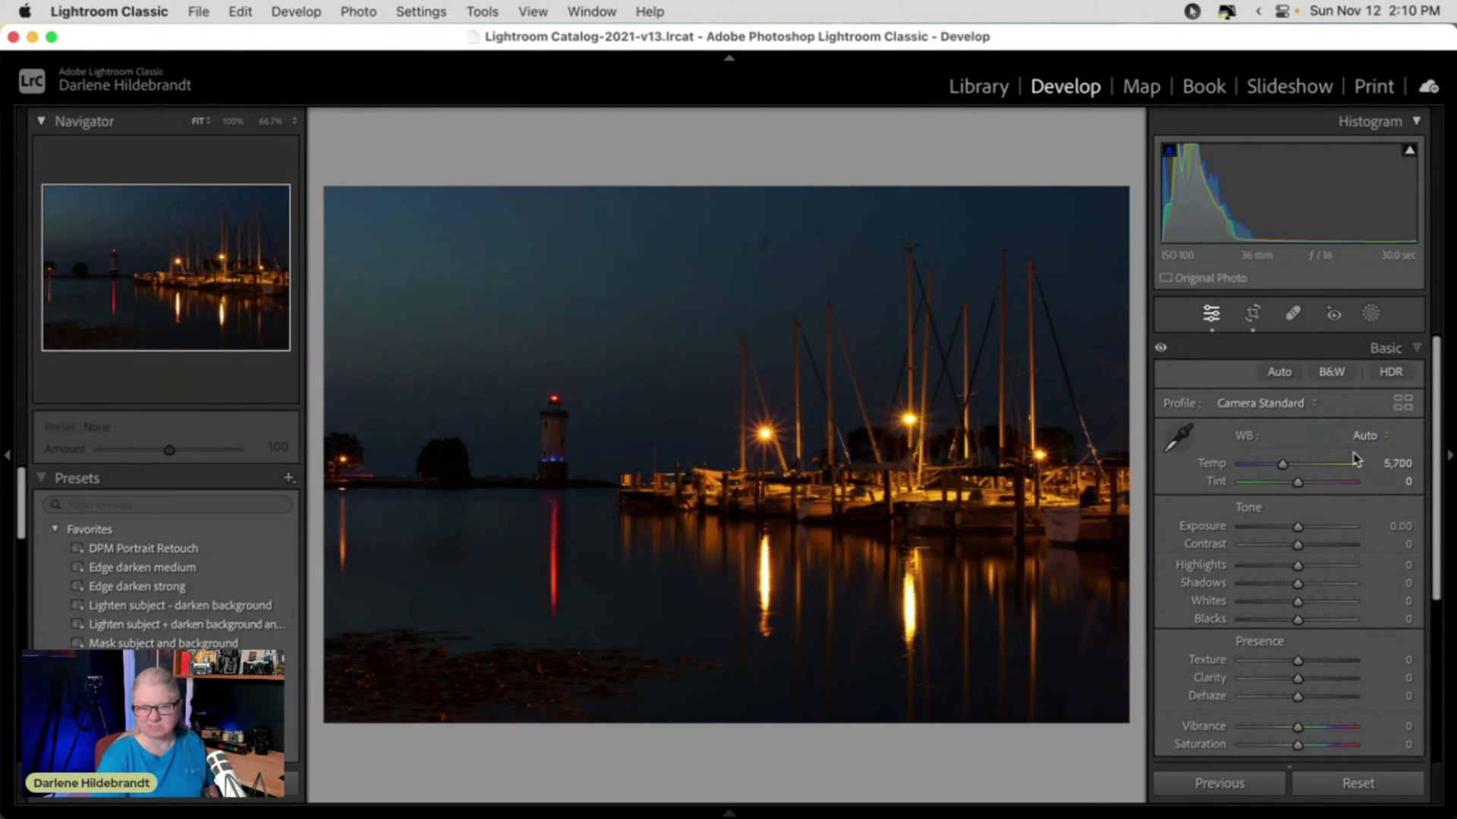
click(1362, 436)
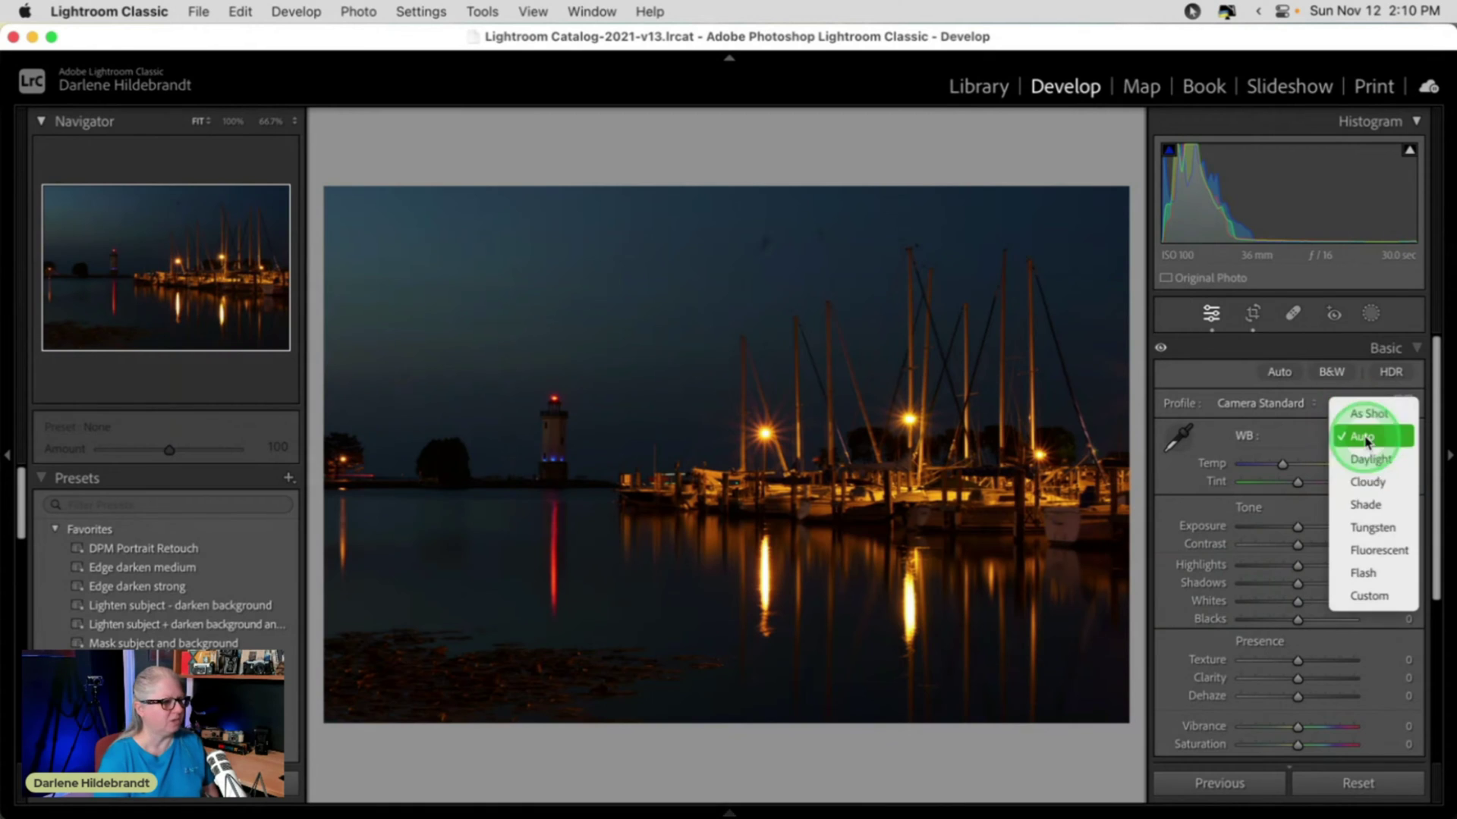
click(1370, 461)
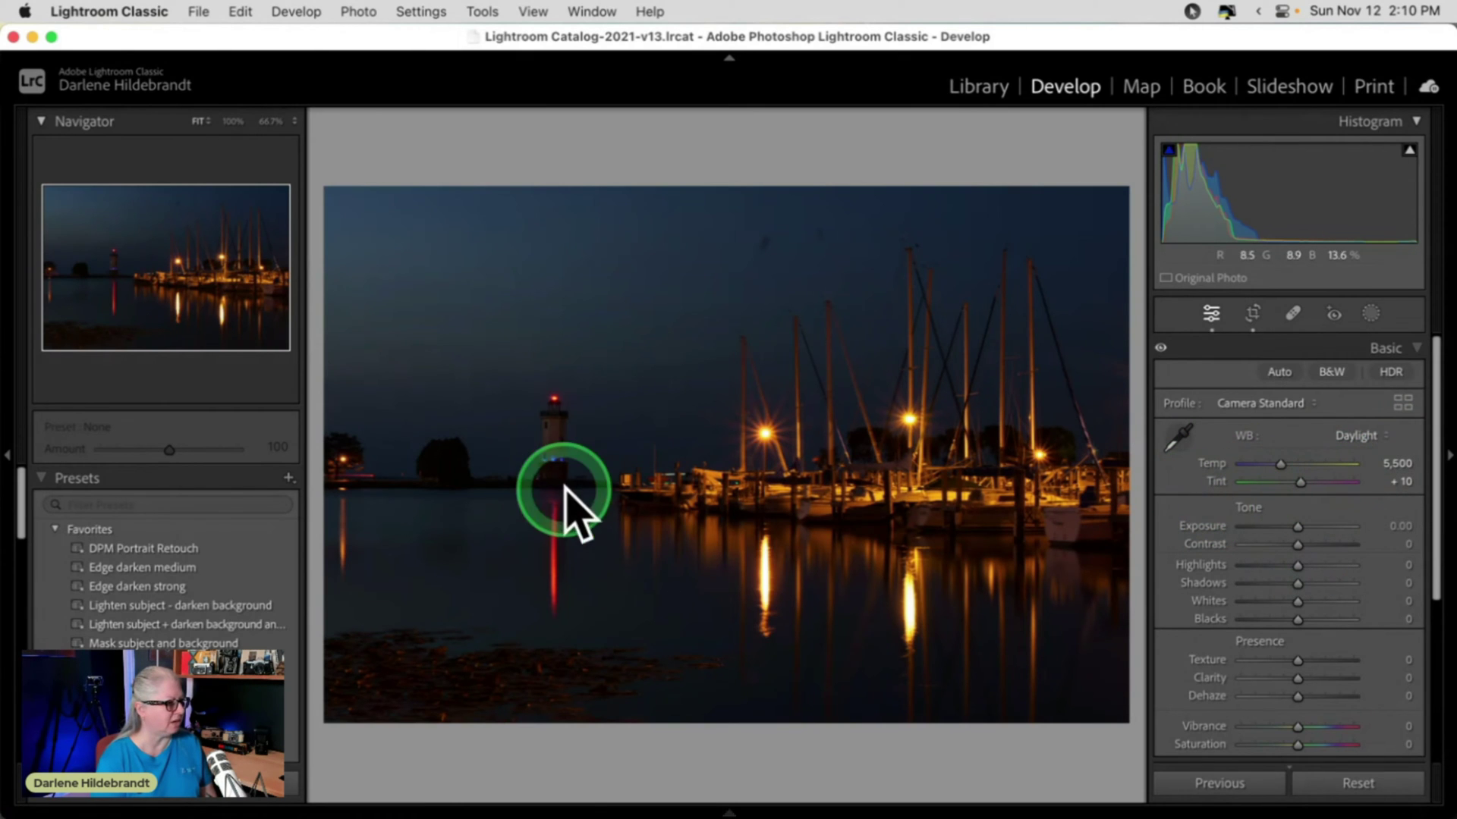
Step: Return to As Shot, then cool the white balance to 4,347 temperature and +10 tint
click(1347, 434)
click(1348, 391)
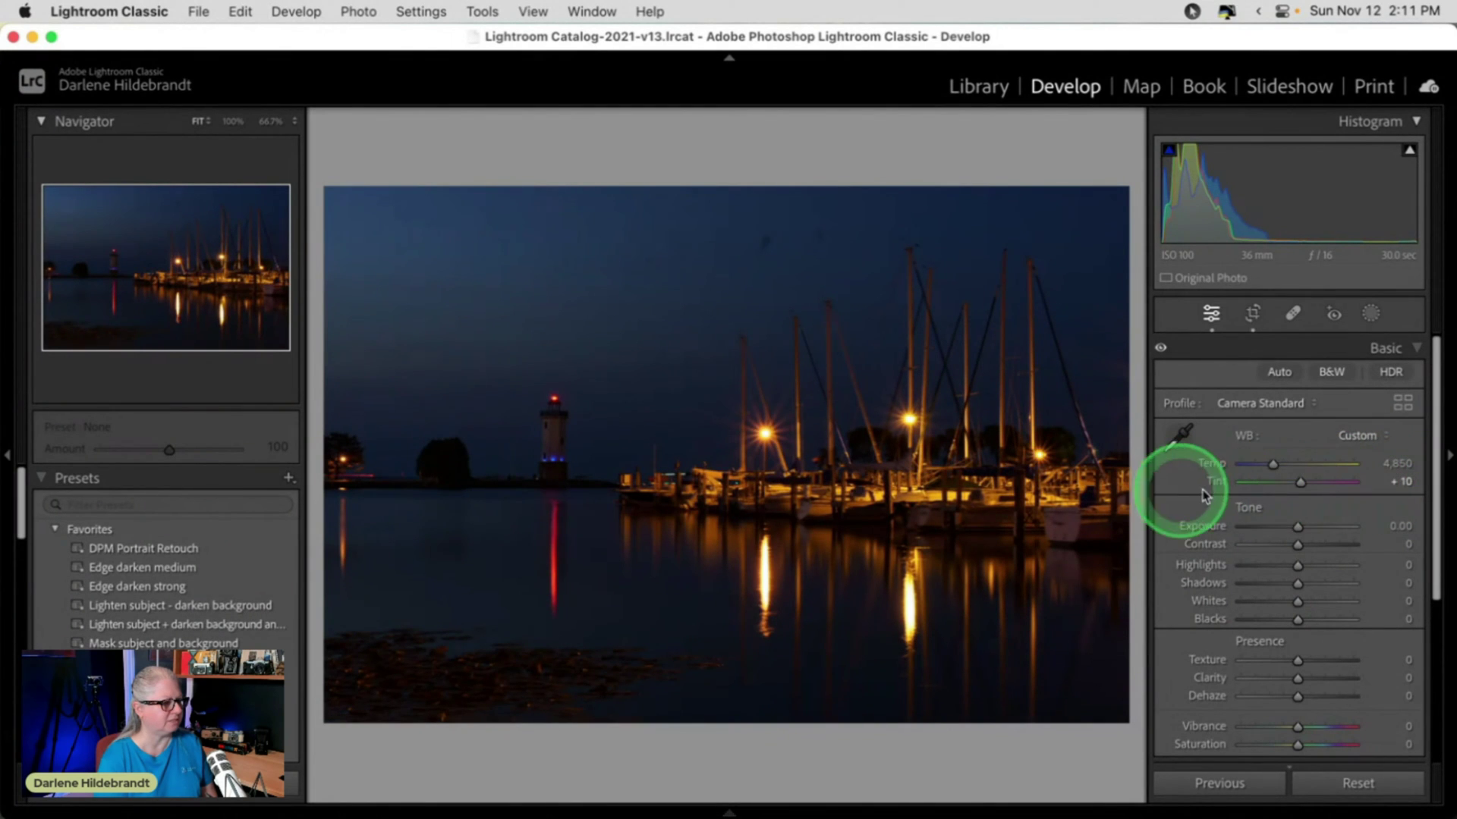
drag(1402, 464, 1387, 459)
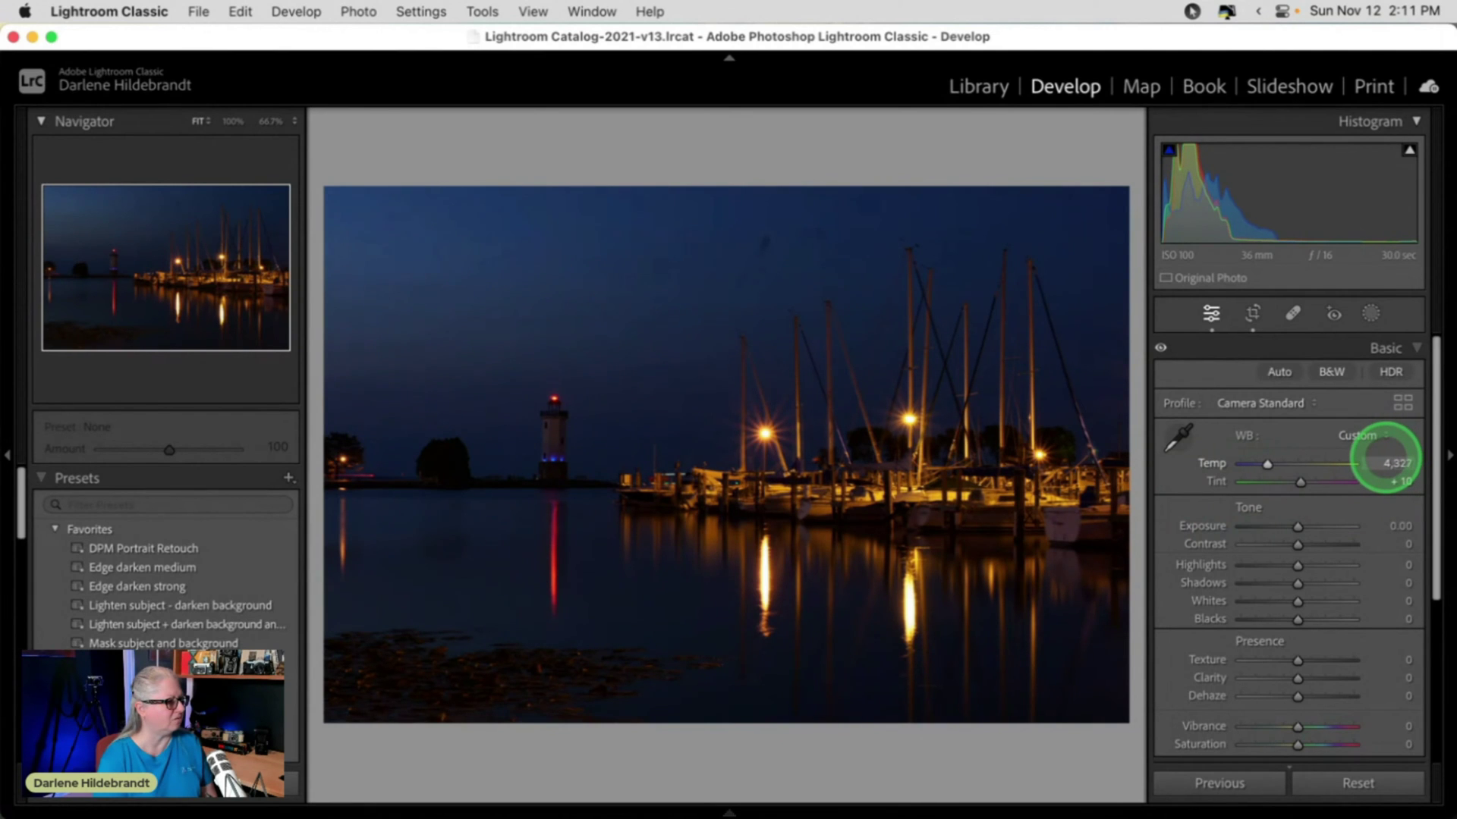
drag(1385, 461, 1387, 482)
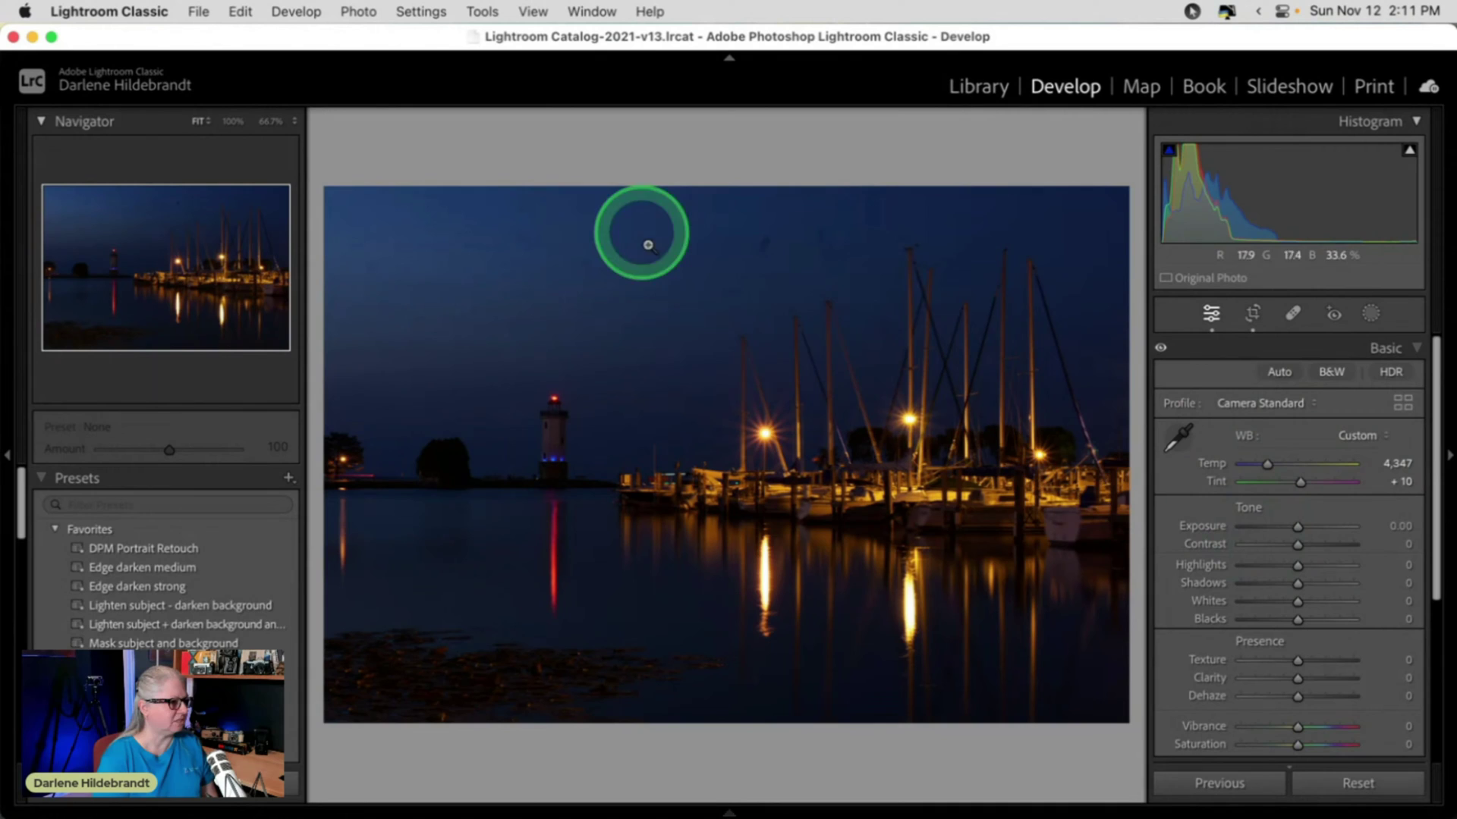
Step: Heal two dark sky specks using Spot Removal in Content-Aware Remove mode
key(q)
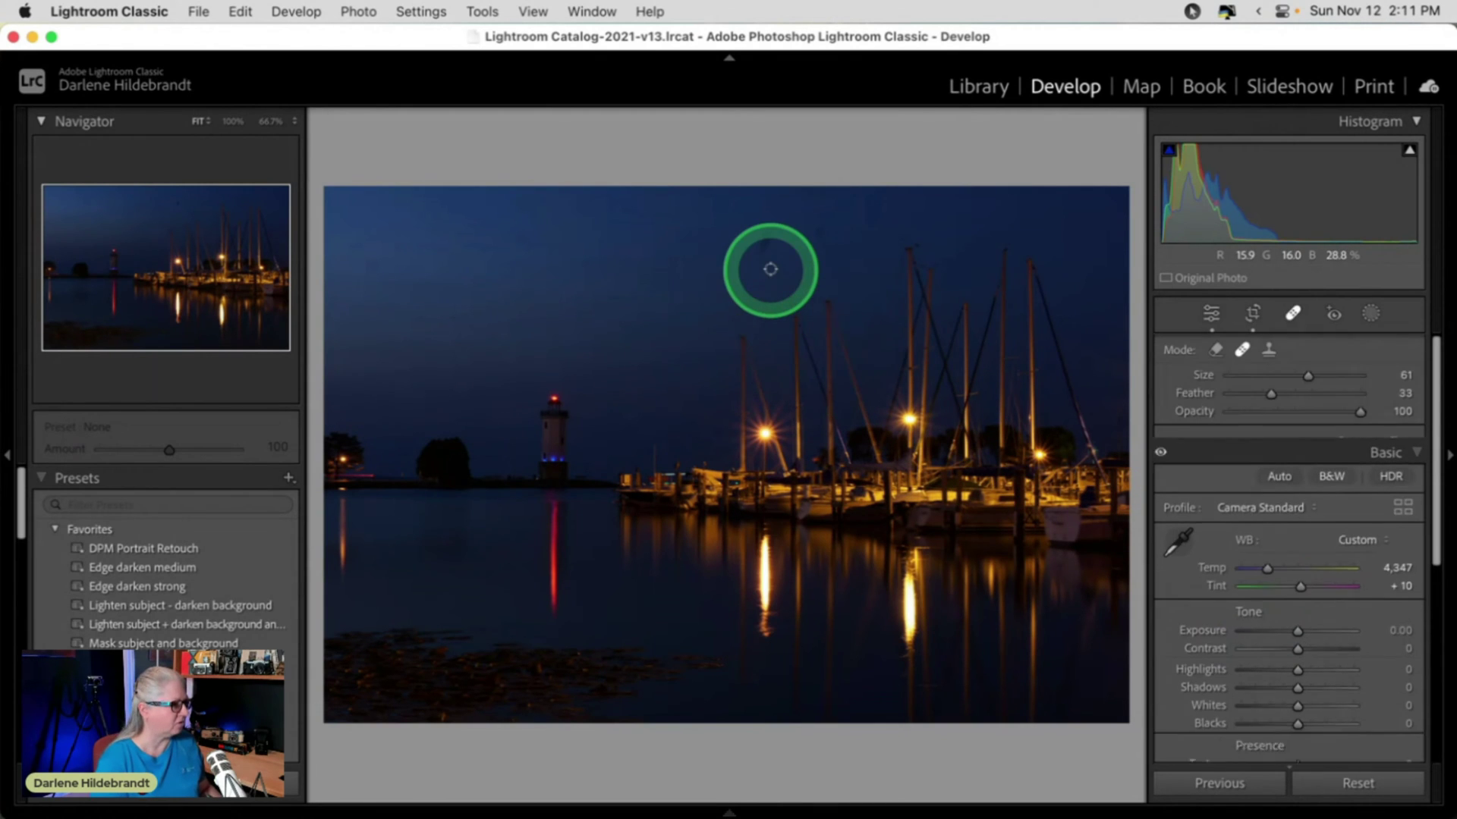
scroll(767, 270, up, 3)
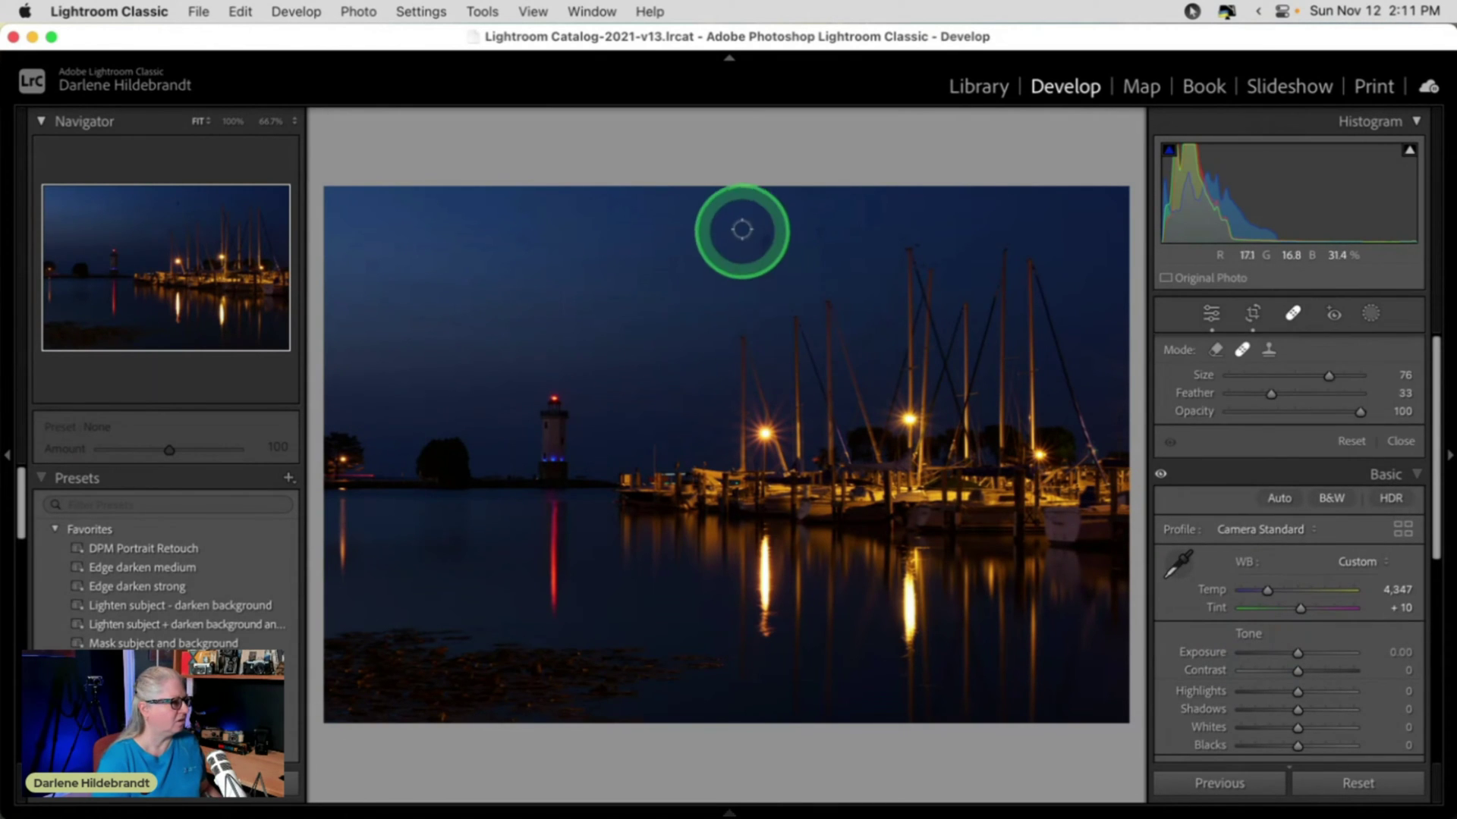
click(1215, 352)
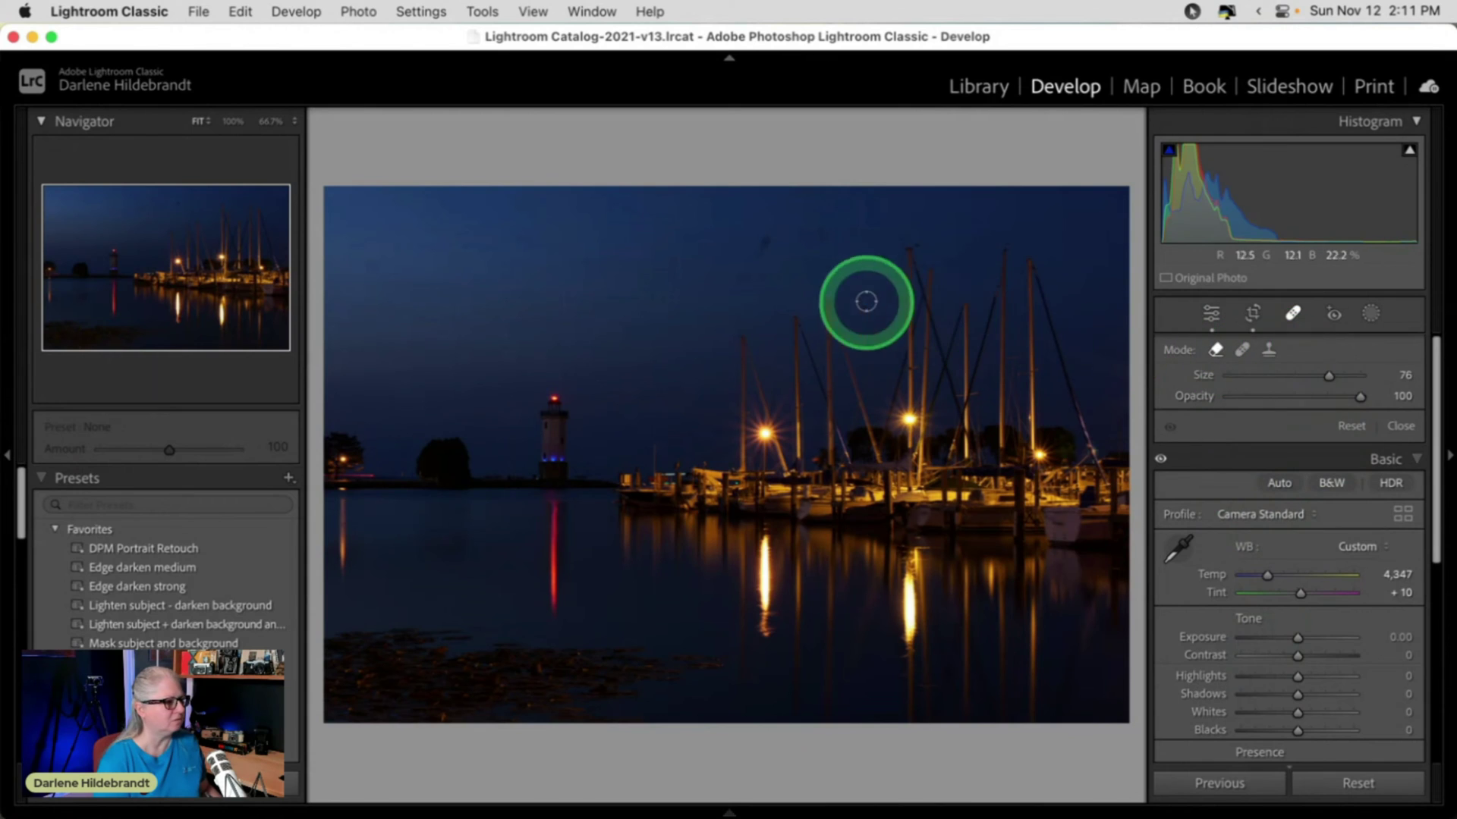
click(757, 253)
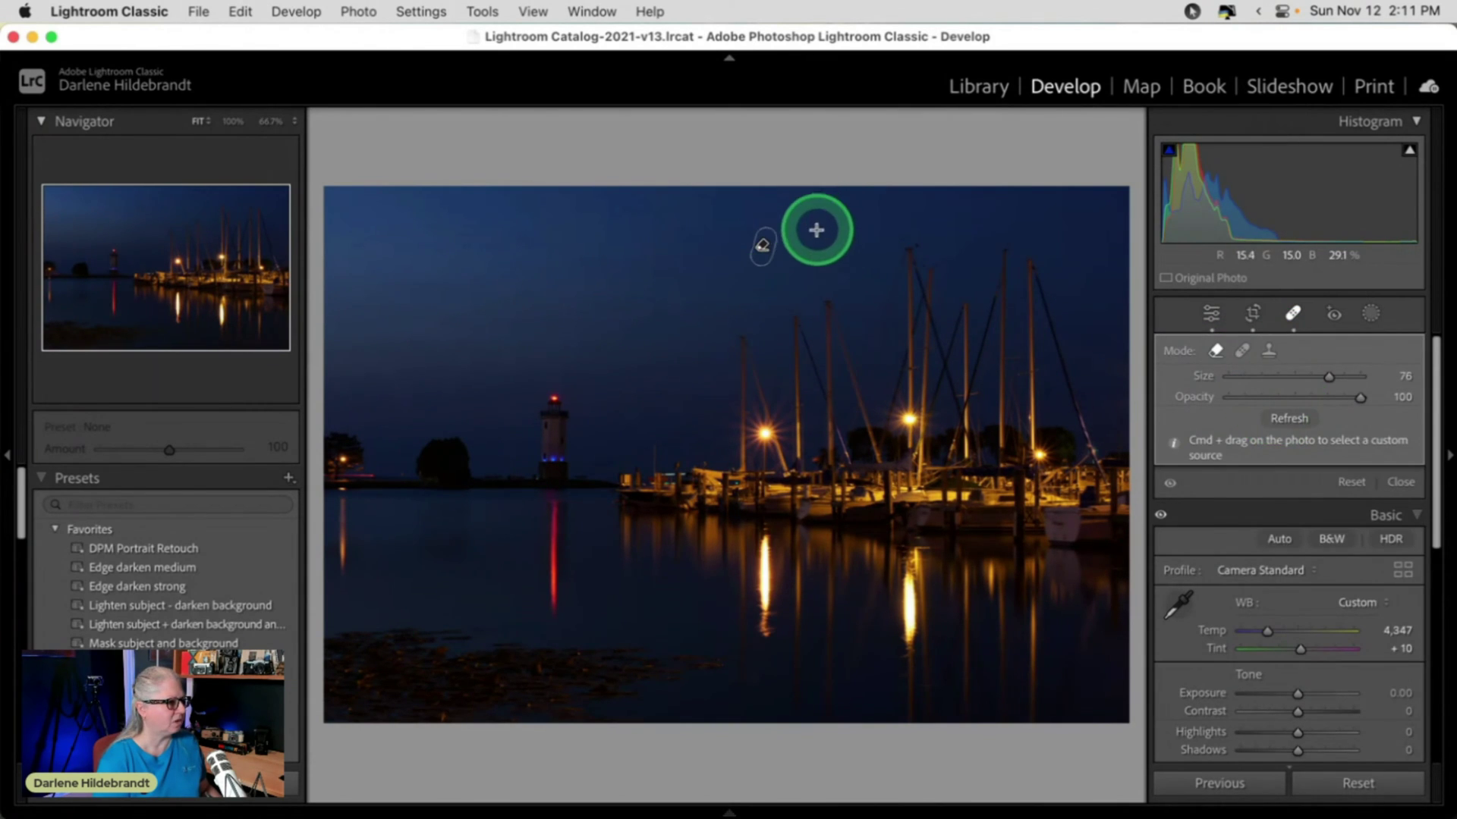
click(816, 230)
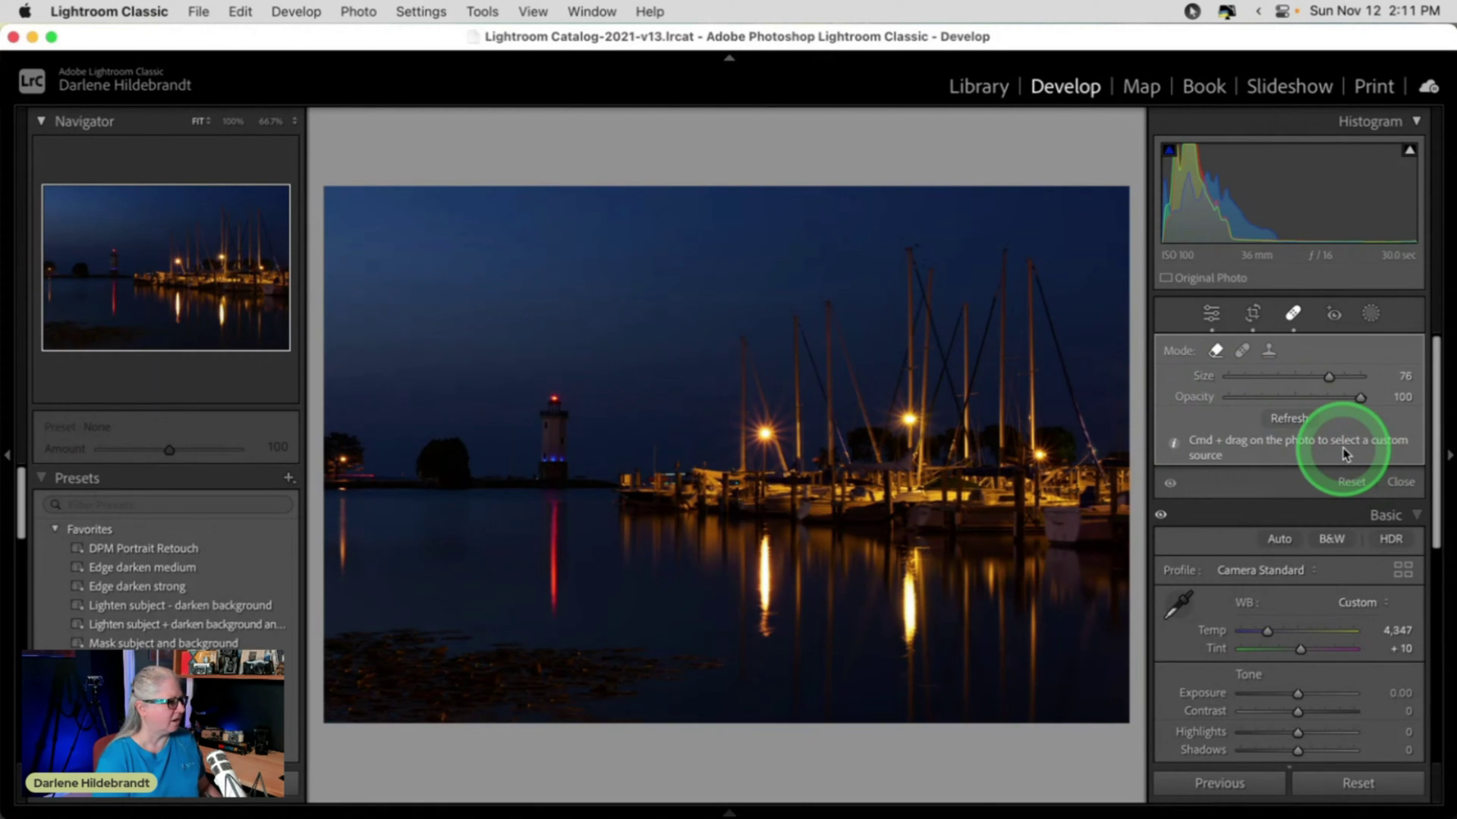
Step: Check the photo with Visualize Spots, turn it back off, and close Spot Removal
key(t)
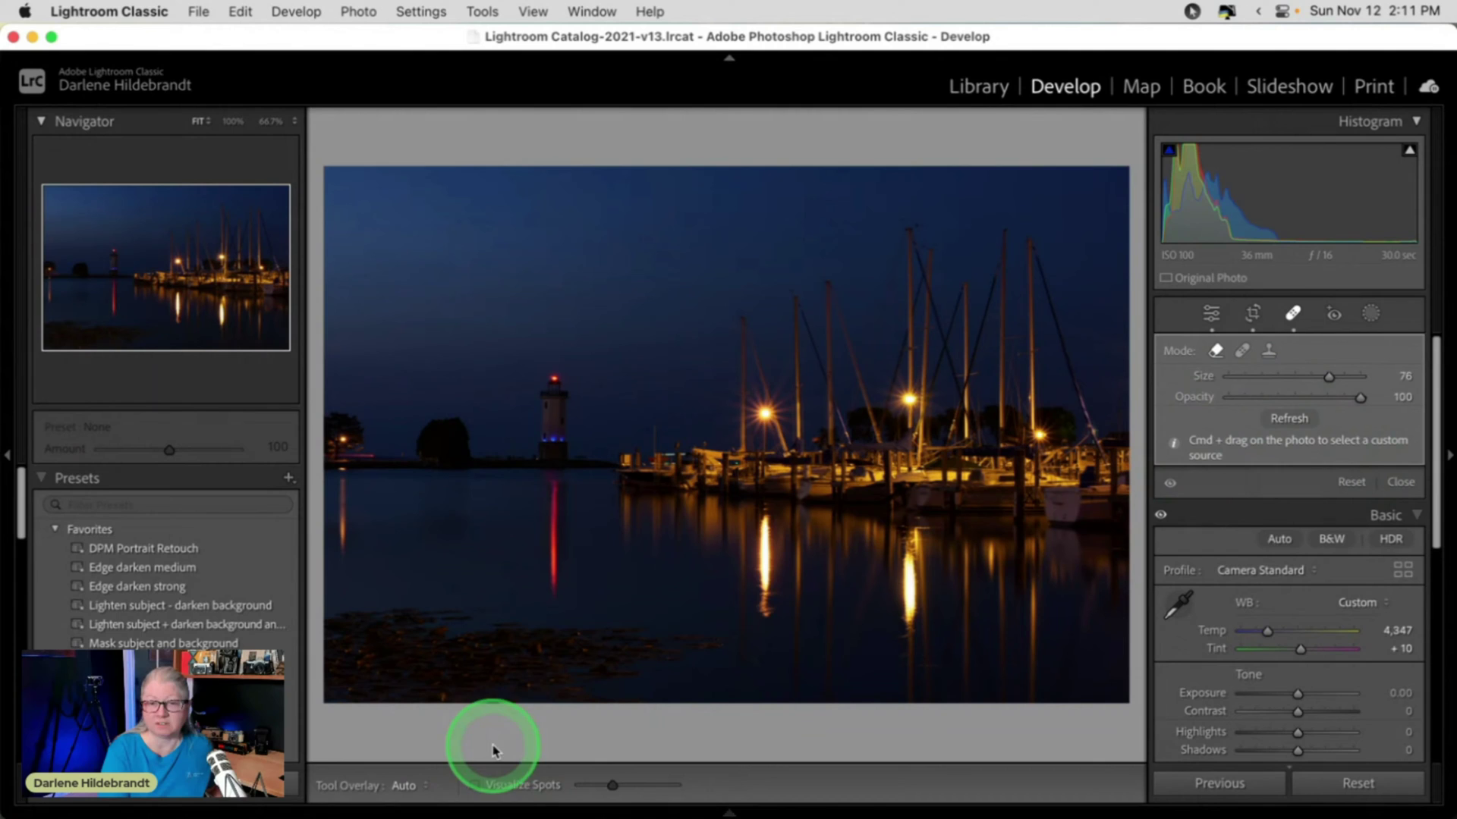
click(475, 787)
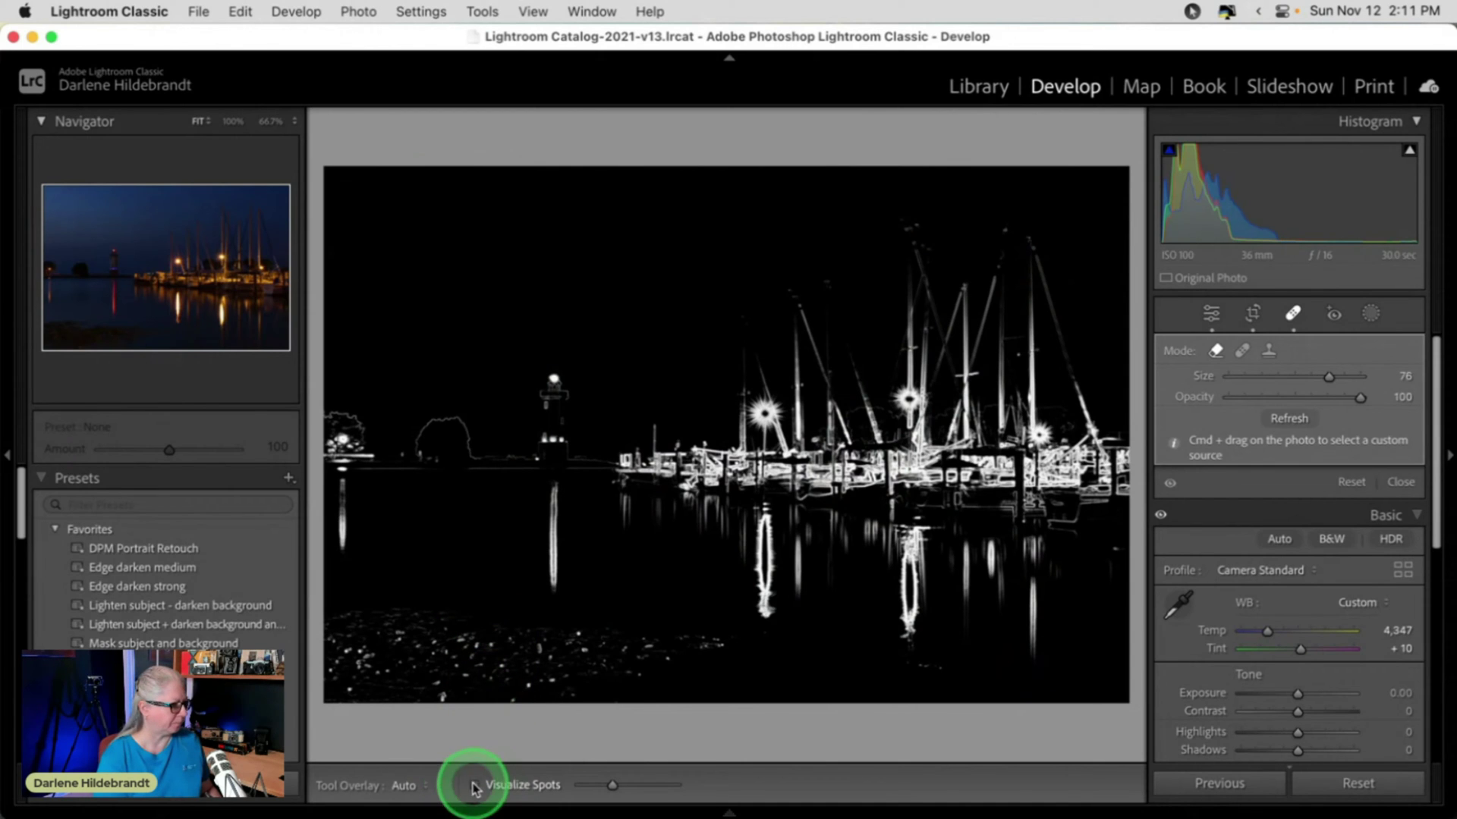
key(t)
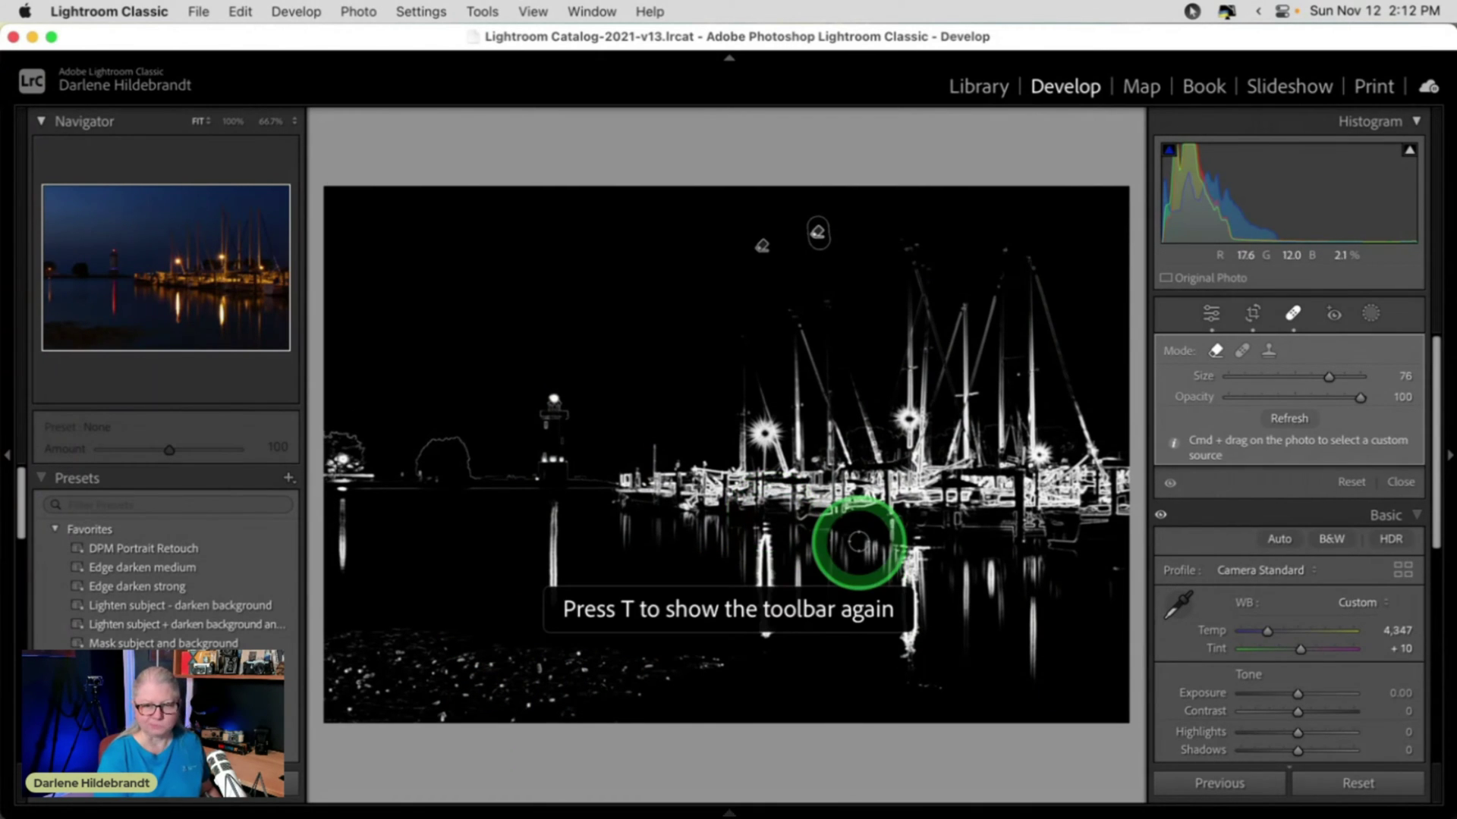
key(t)
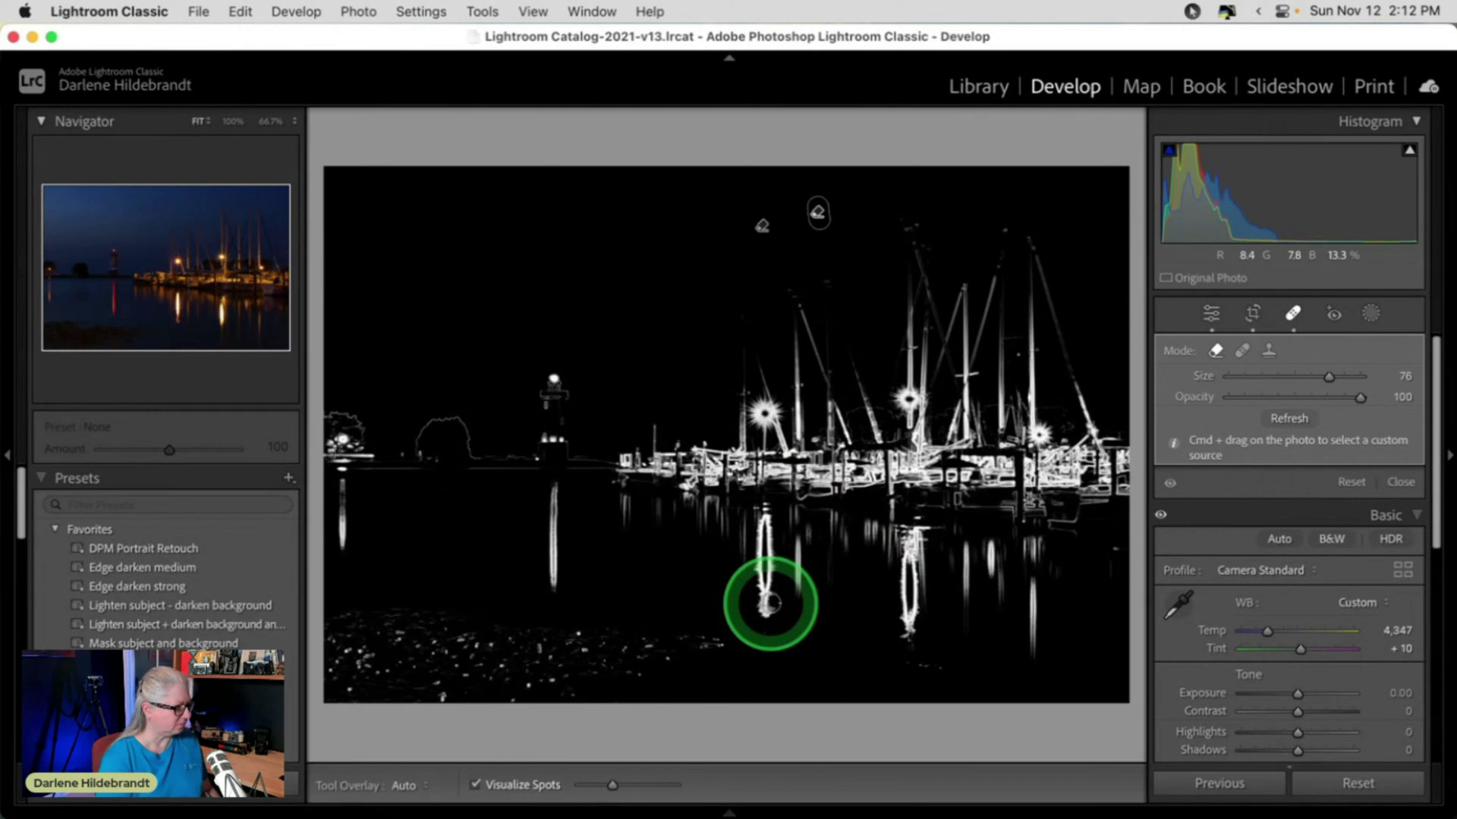
click(476, 784)
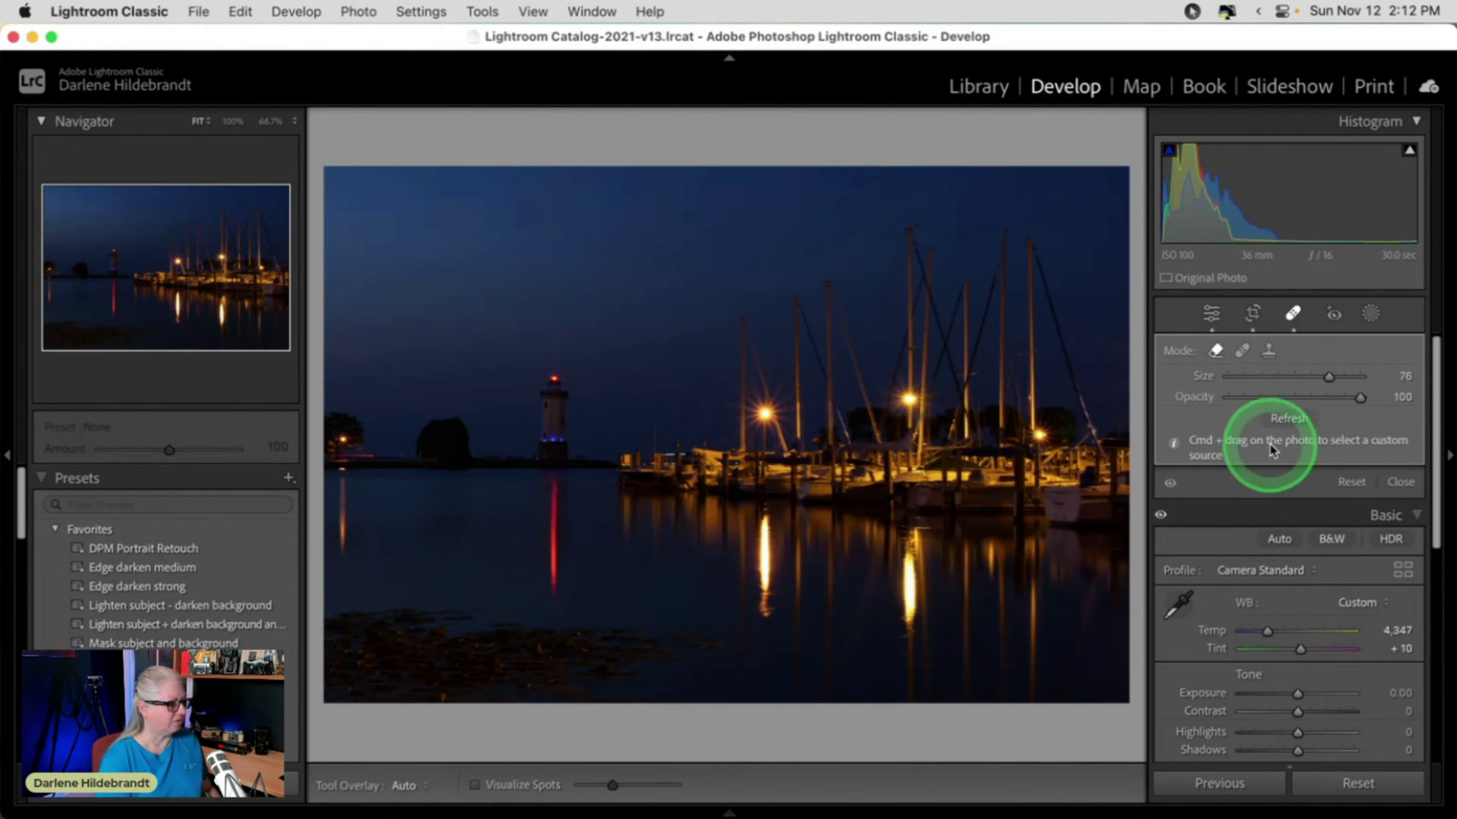
click(1400, 482)
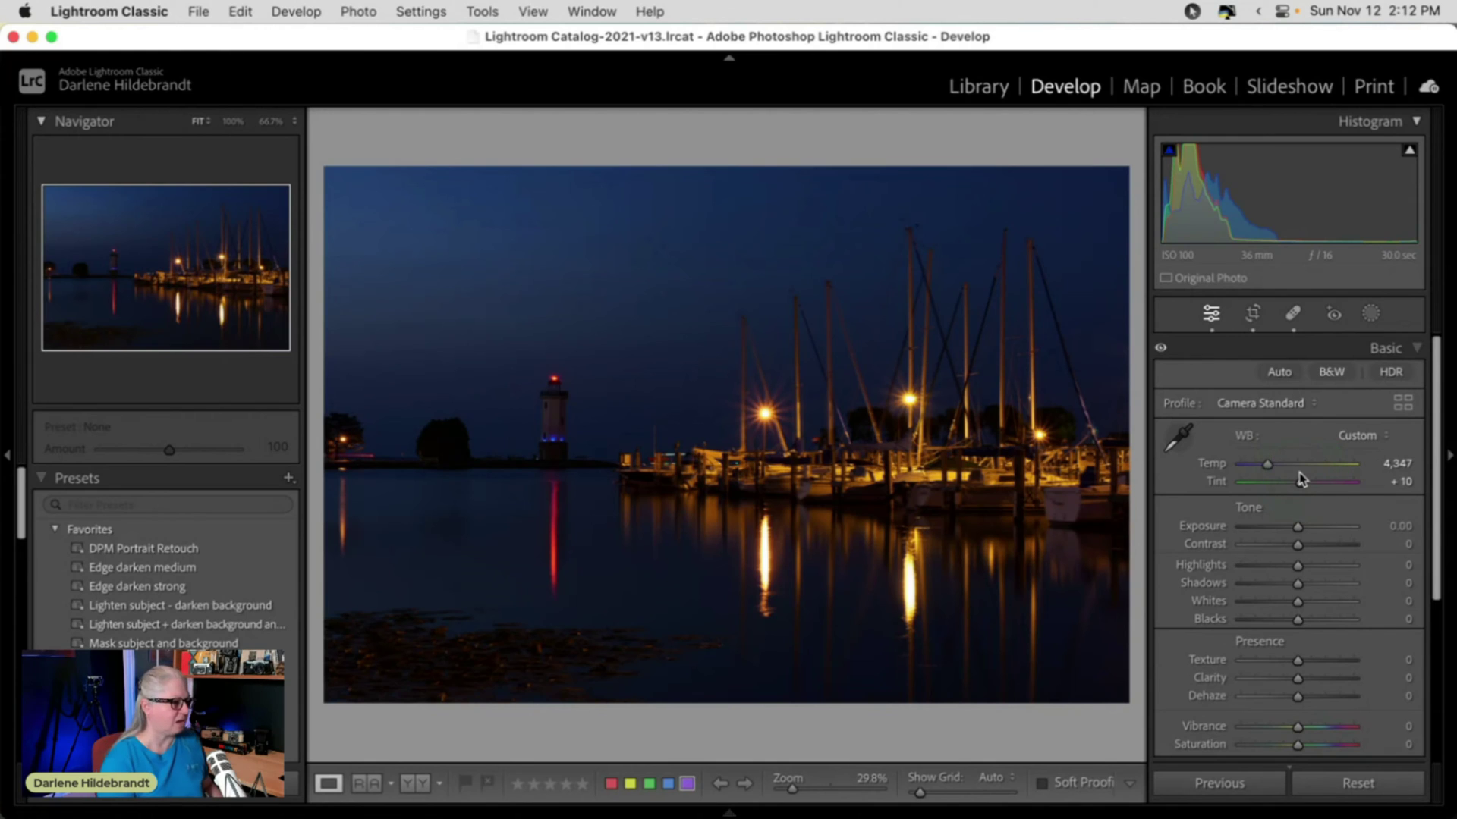
Step: Test Whites values against the clipping preview, then reset Whites to 0
scroll(1302, 472, down, 2)
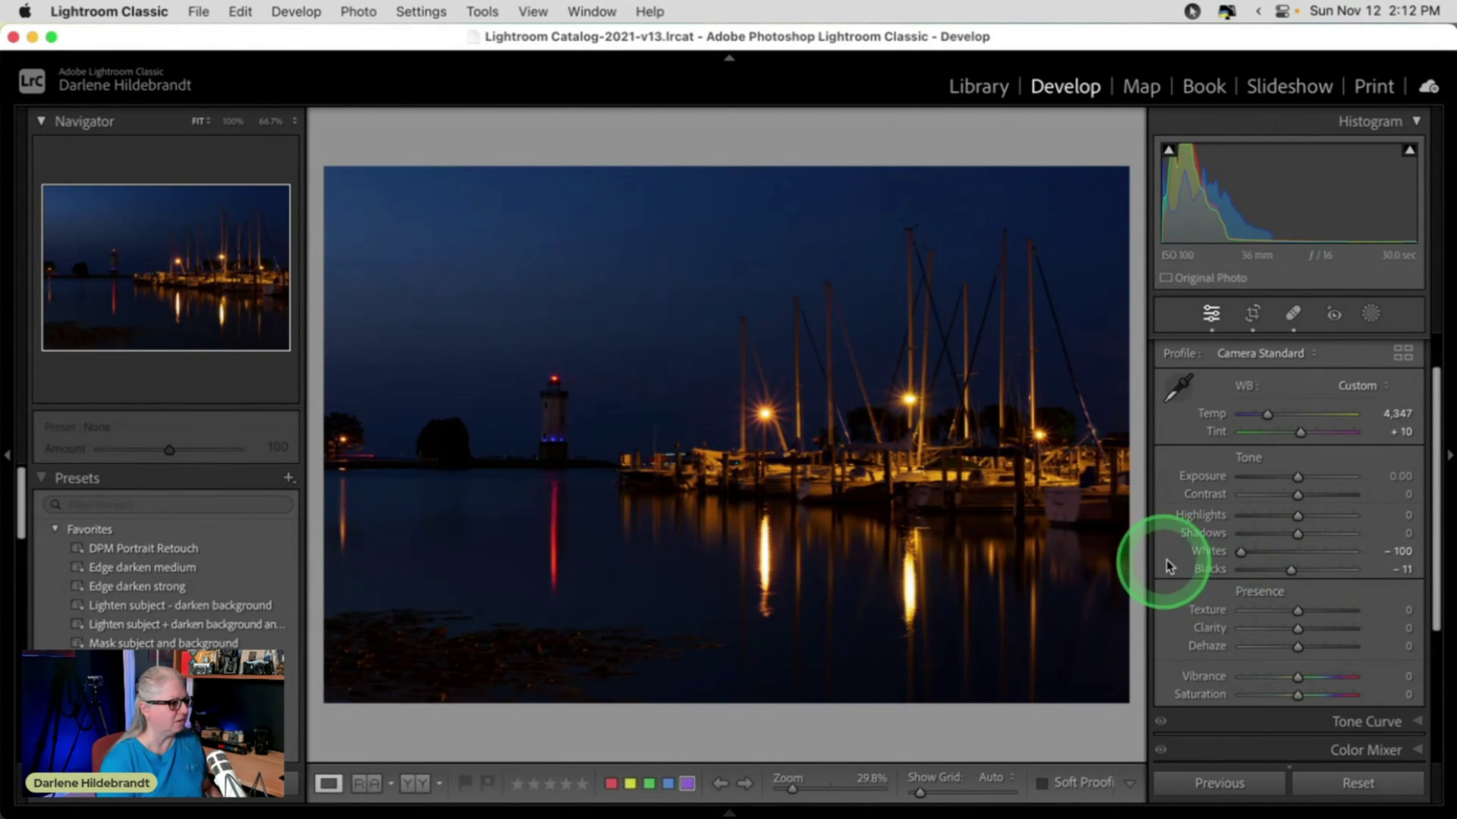
alt+click(1241, 553)
drag(1245, 557, 1303, 554)
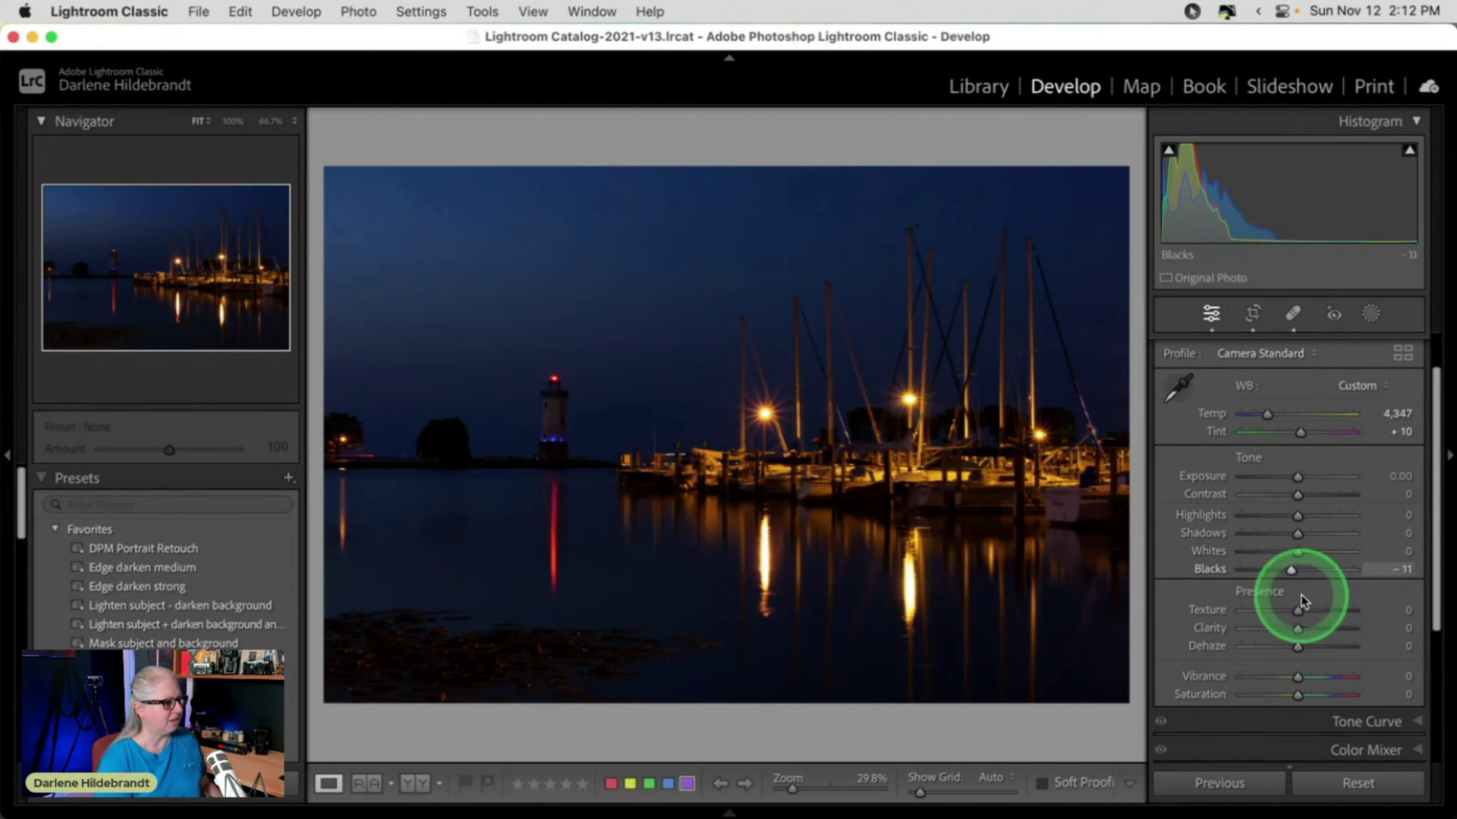
double_click(1297, 552)
Step: Set Highlights to −11 and Whites to +21 while watching for clipping
drag(1298, 519, 1298, 520)
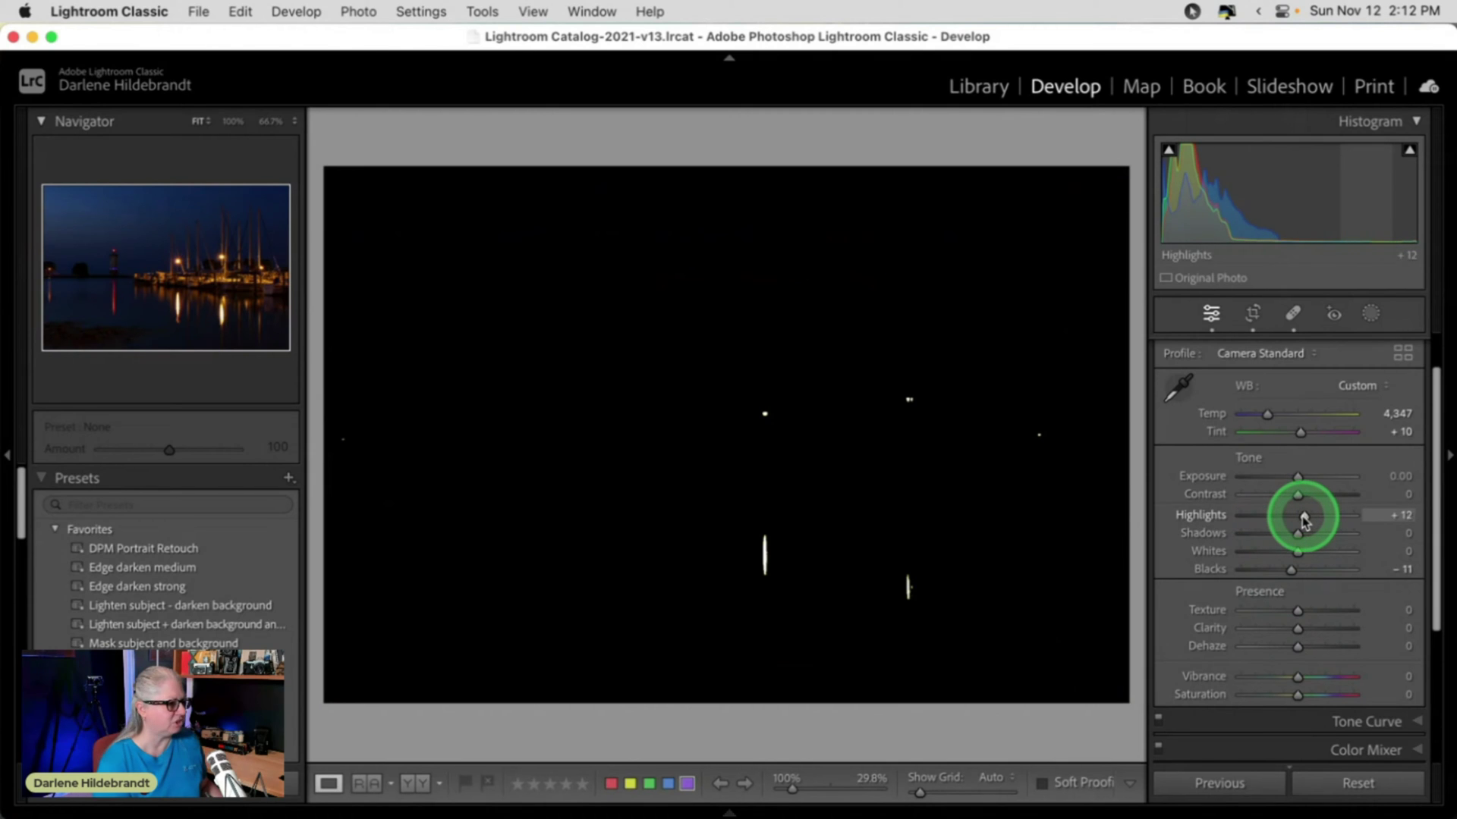
drag(1292, 522, 1305, 556)
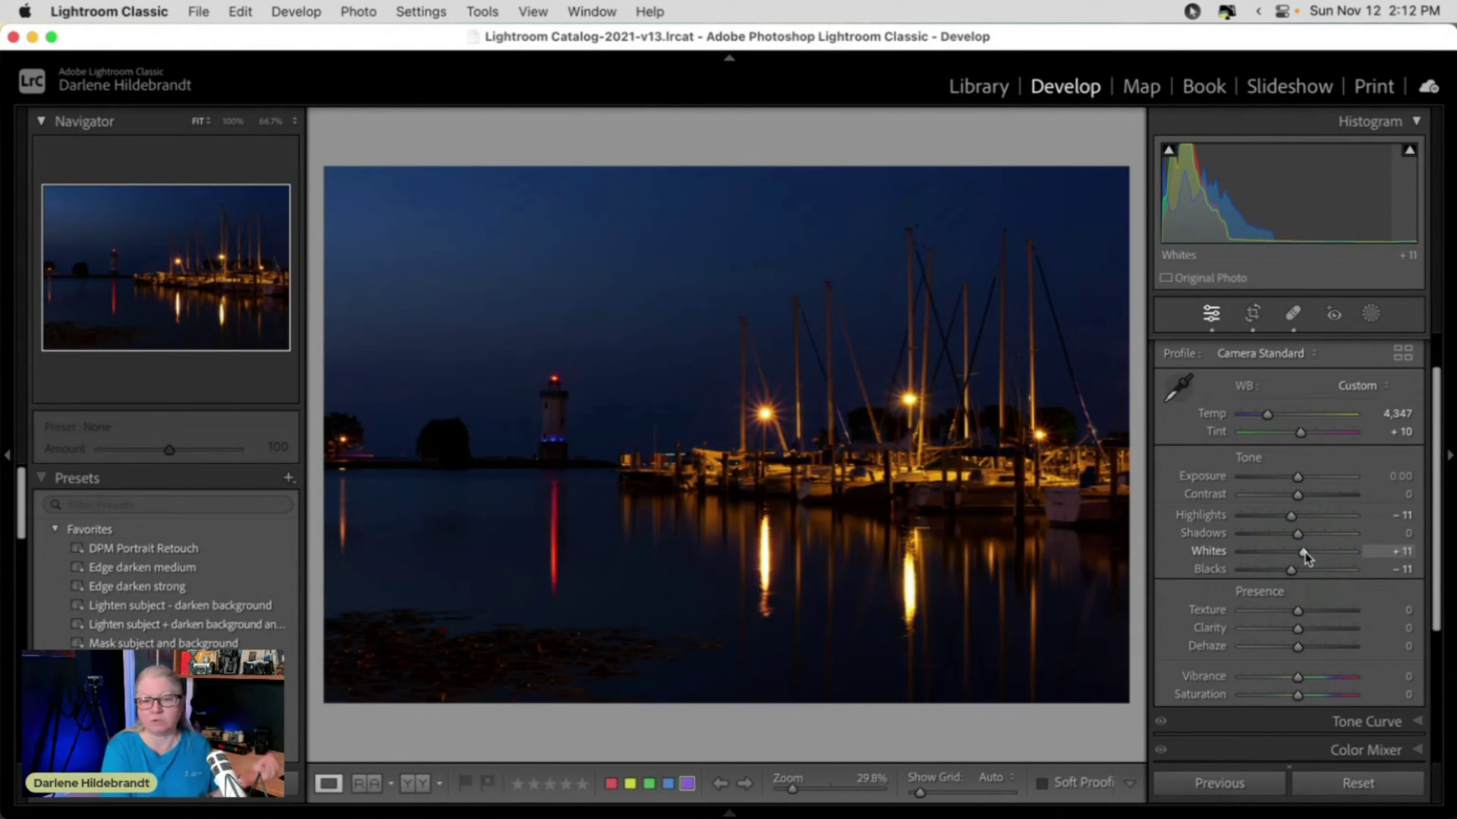
drag(1305, 558, 1135, 546)
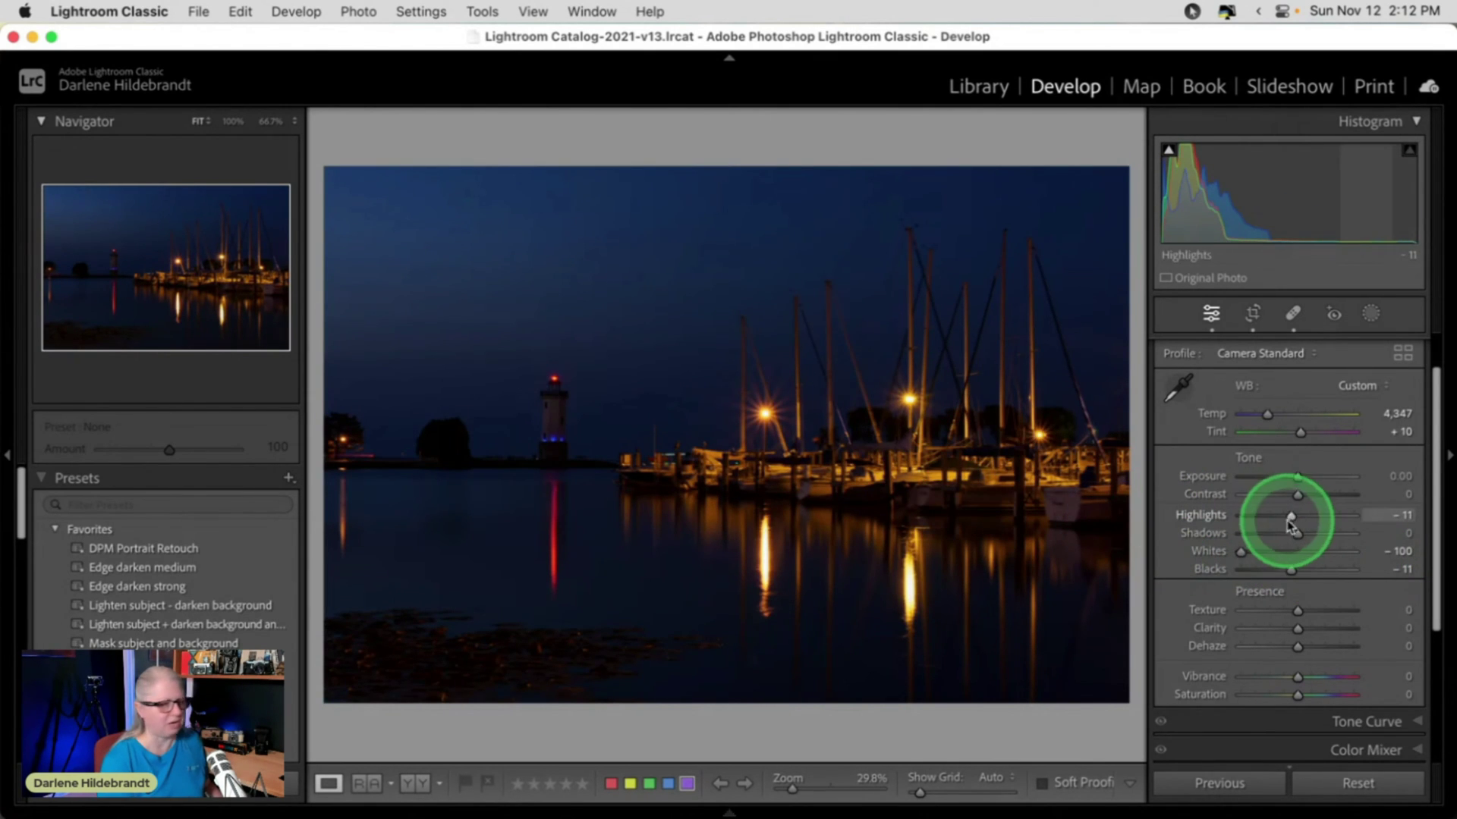
double_click(1206, 552)
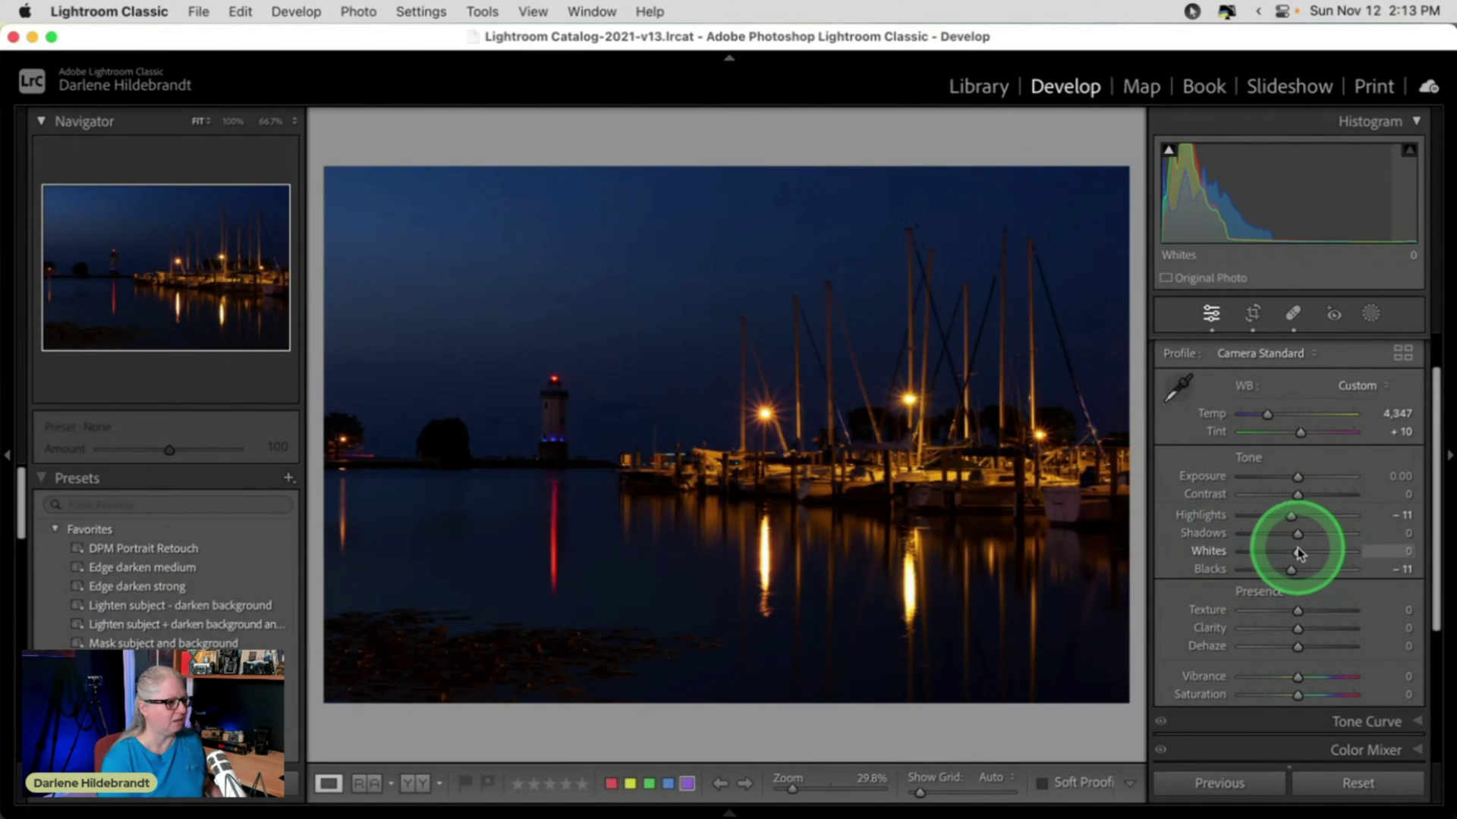
drag(1300, 553, 1304, 557)
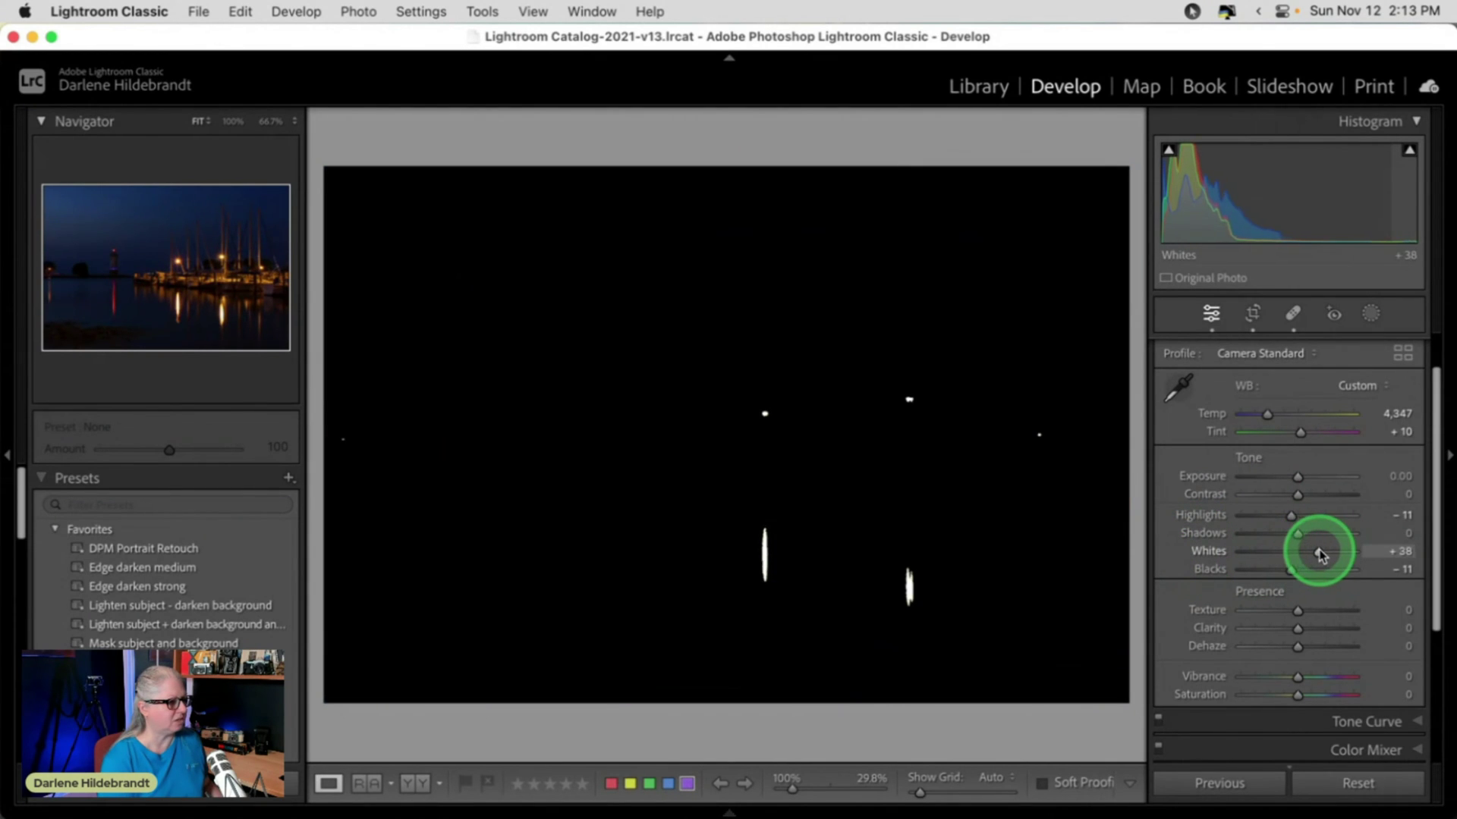
drag(1310, 554, 1311, 555)
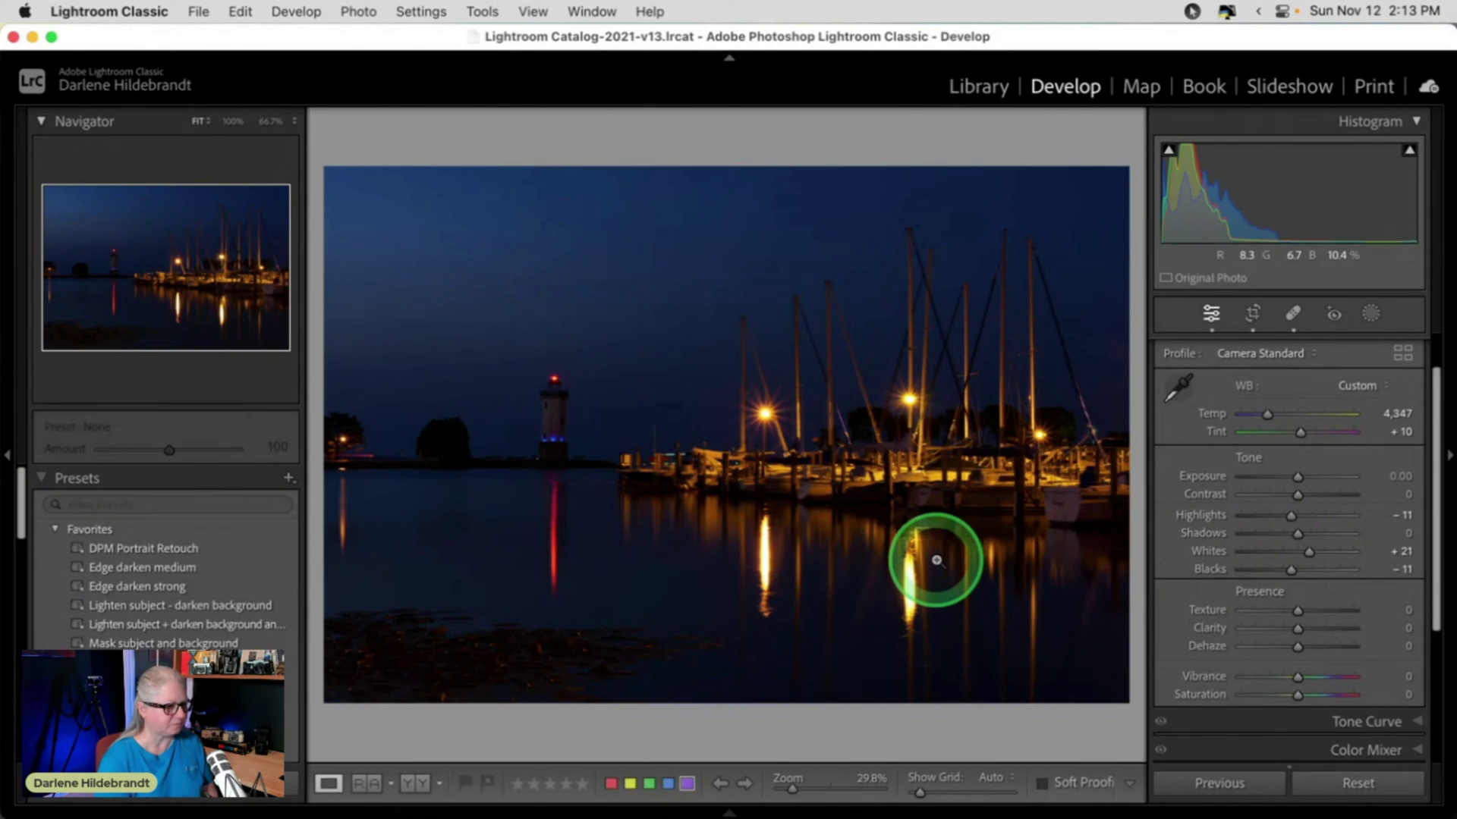
Step: Set Clarity to +20 after checking the lighthouse at 100%, keep Texture at 0, and return to Fit
drag(1296, 629, 1299, 632)
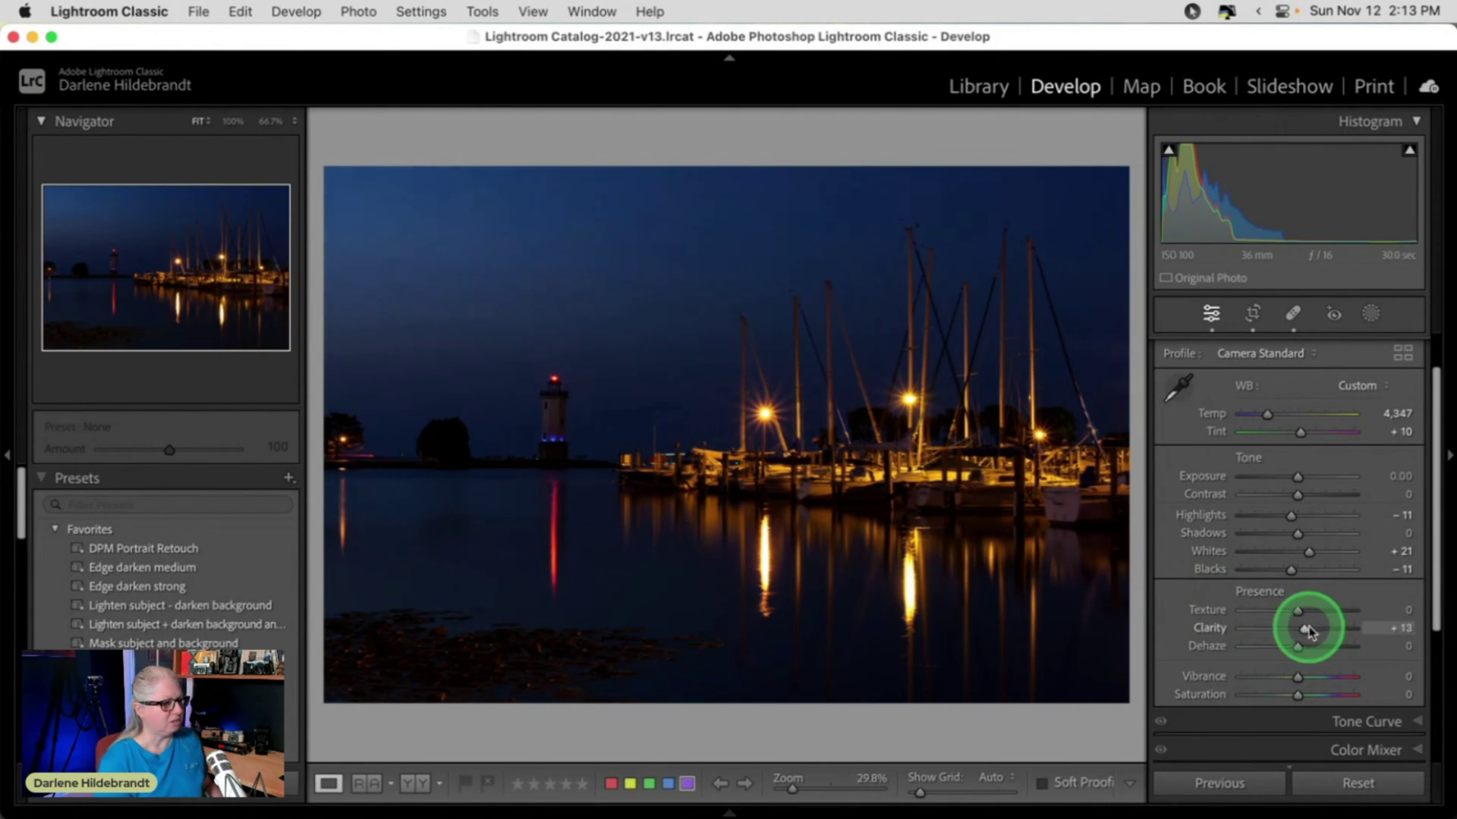
drag(1309, 632, 1400, 612)
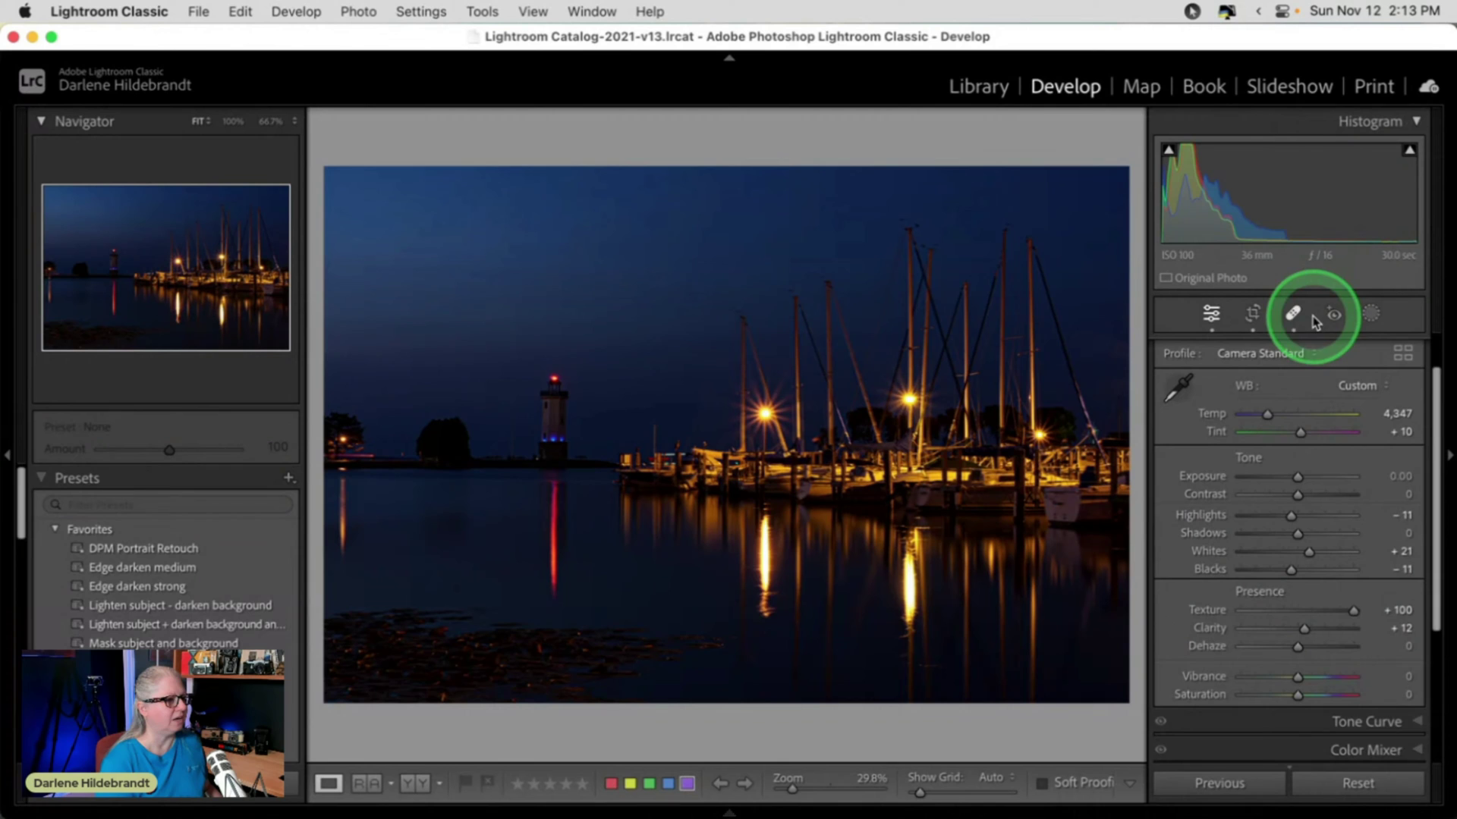
click(511, 332)
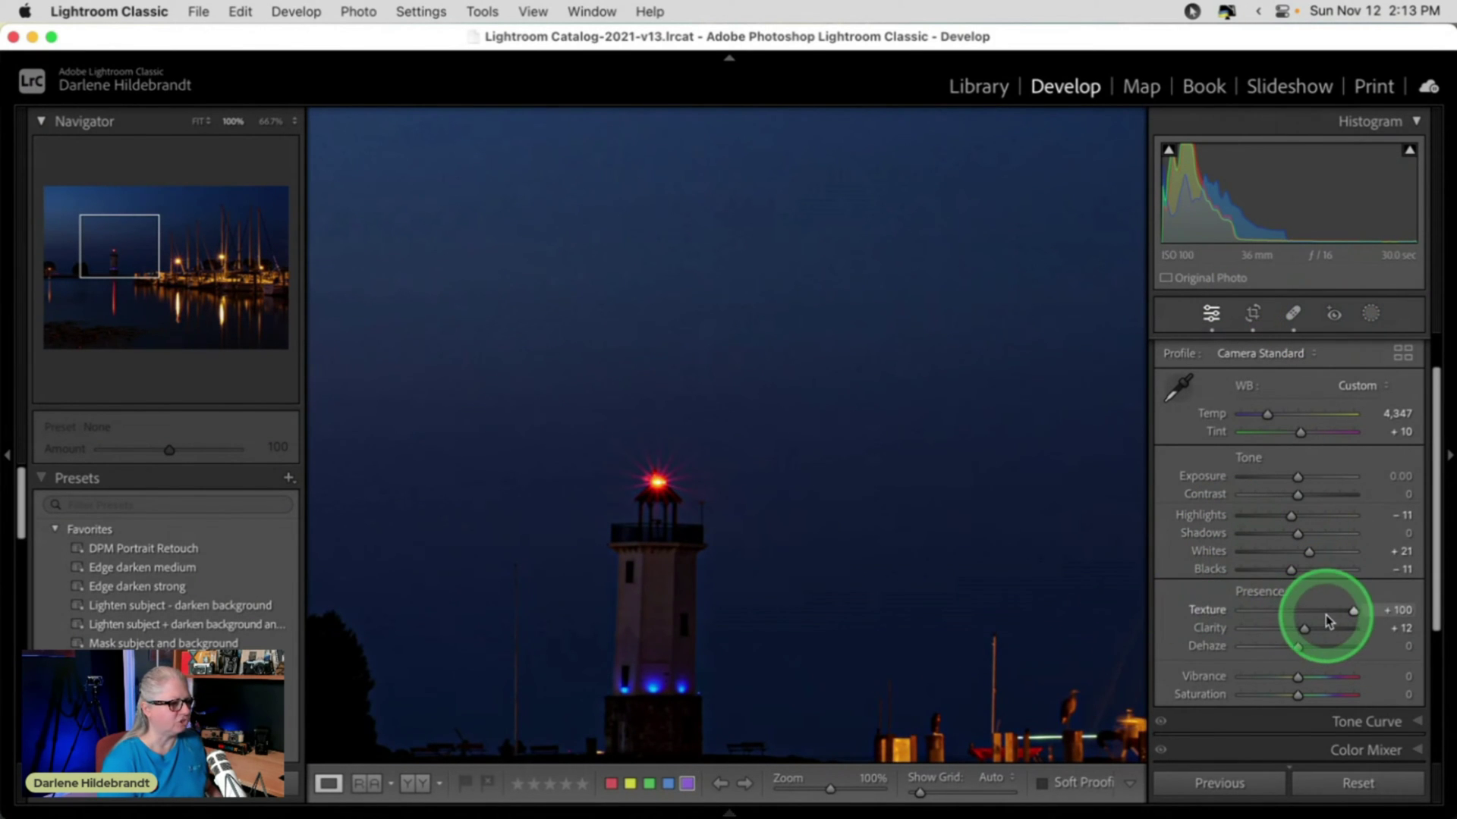
drag(1304, 628, 1409, 627)
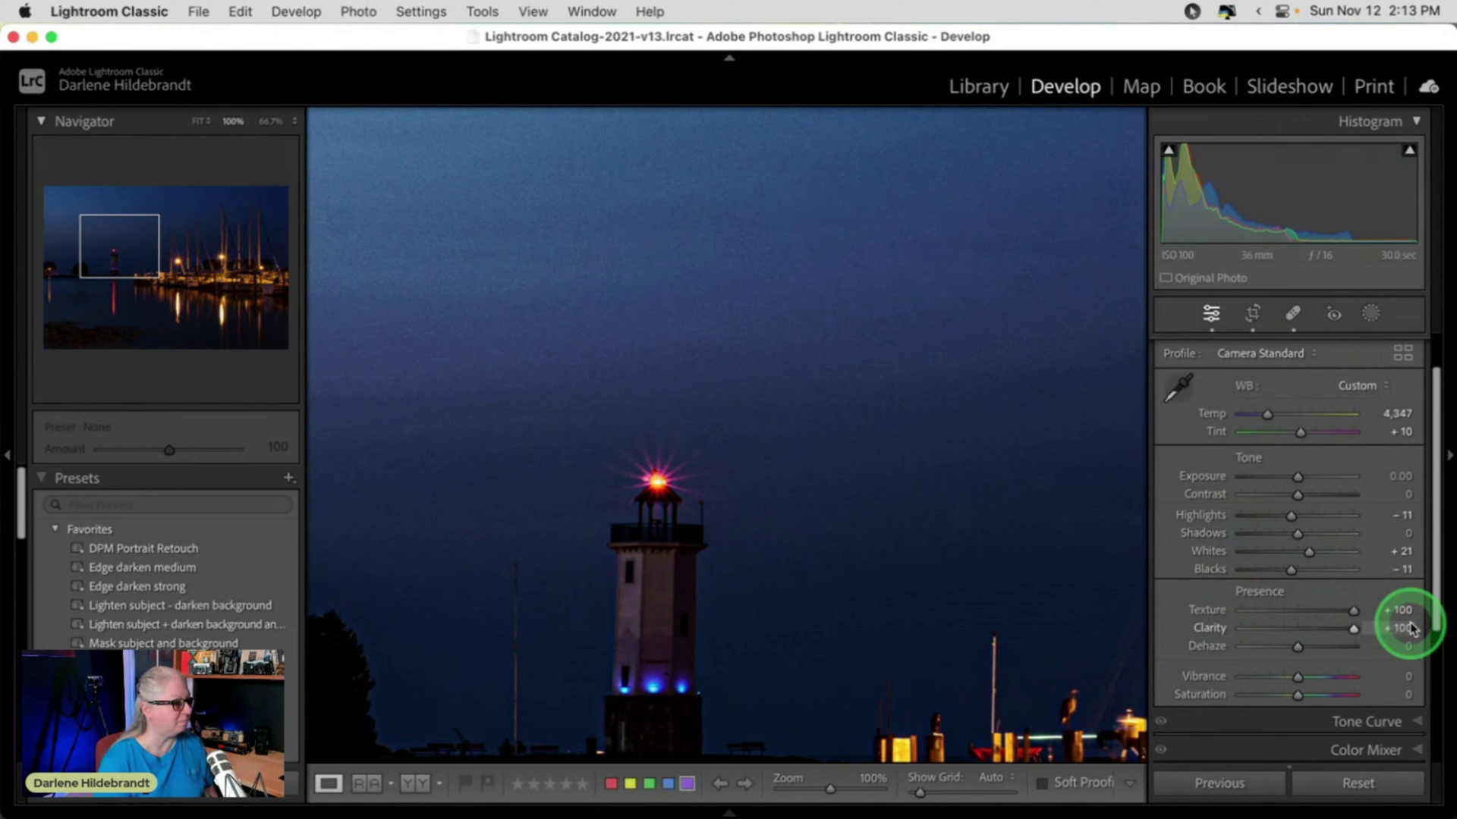
drag(1410, 628, 1302, 626)
double_click(1354, 610)
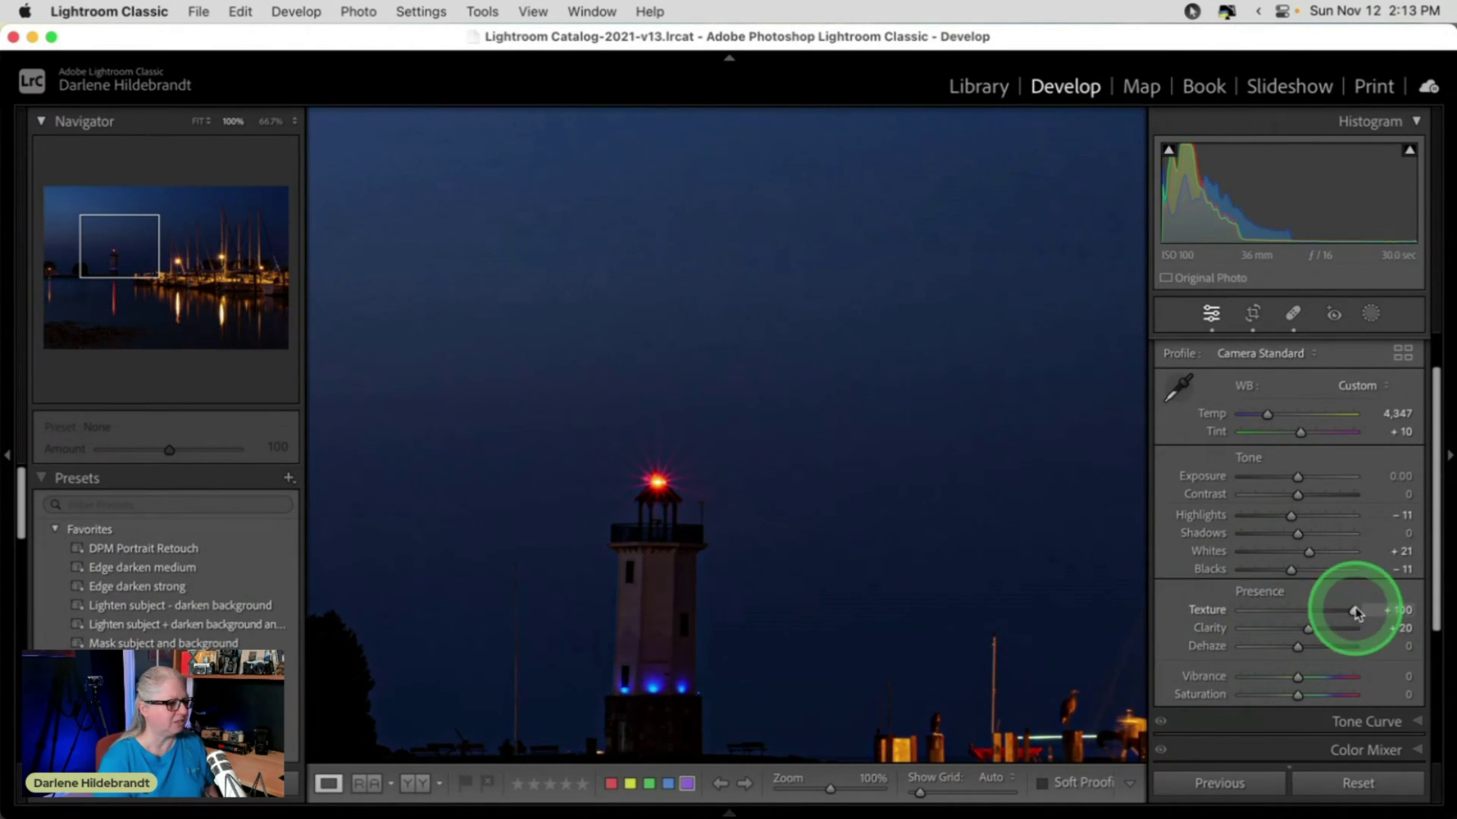
click(784, 328)
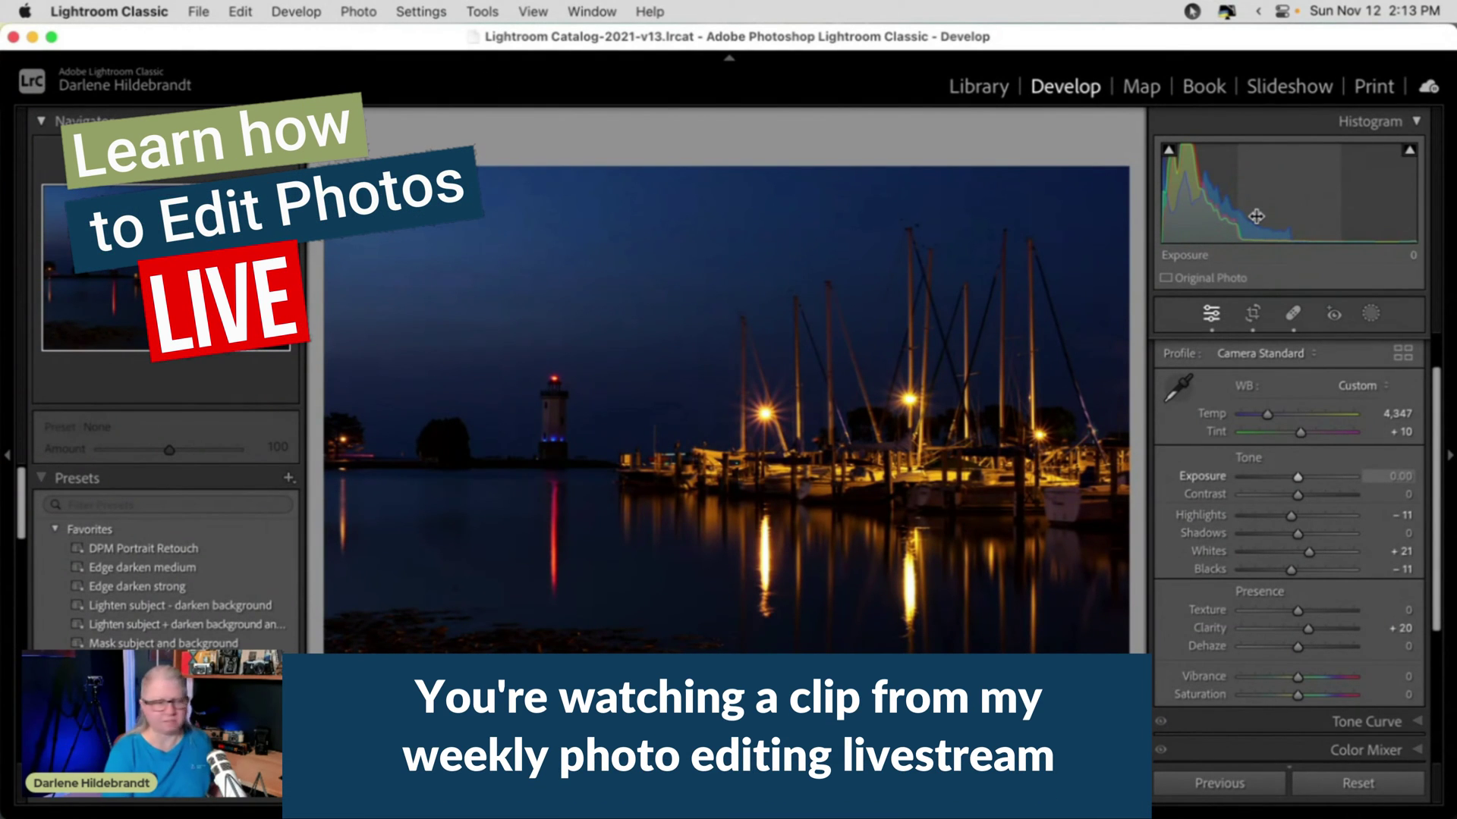
Step: Brighten the harbour photo, settling Exposure at +0.80 after resetting a first attempt
mouse_move(1296, 479)
mouse_down()
mouse_move(1300, 372)
mouse_move(1304, 480)
mouse_up()
double_click(1302, 478)
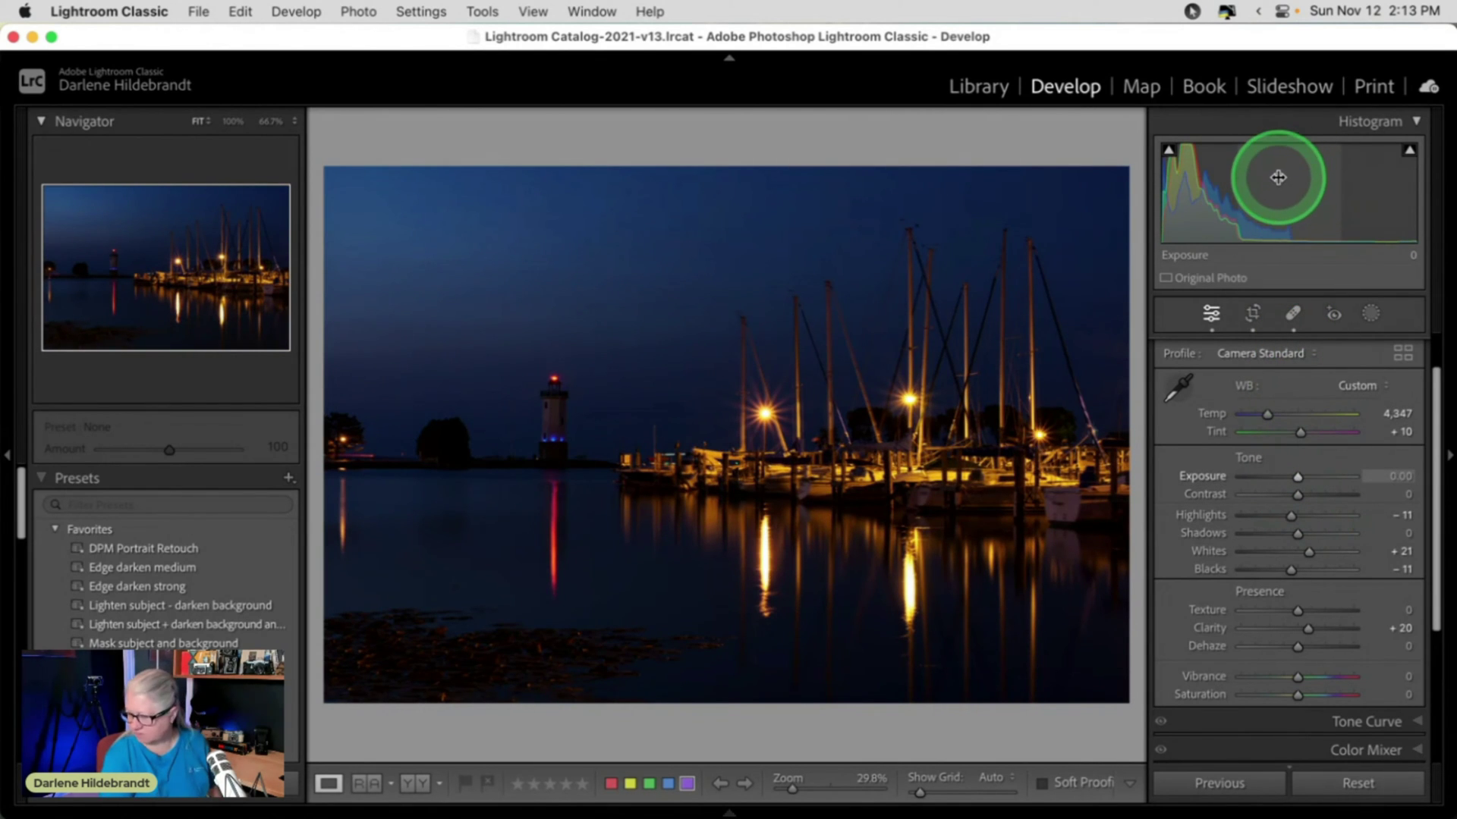
drag(1276, 176, 1299, 178)
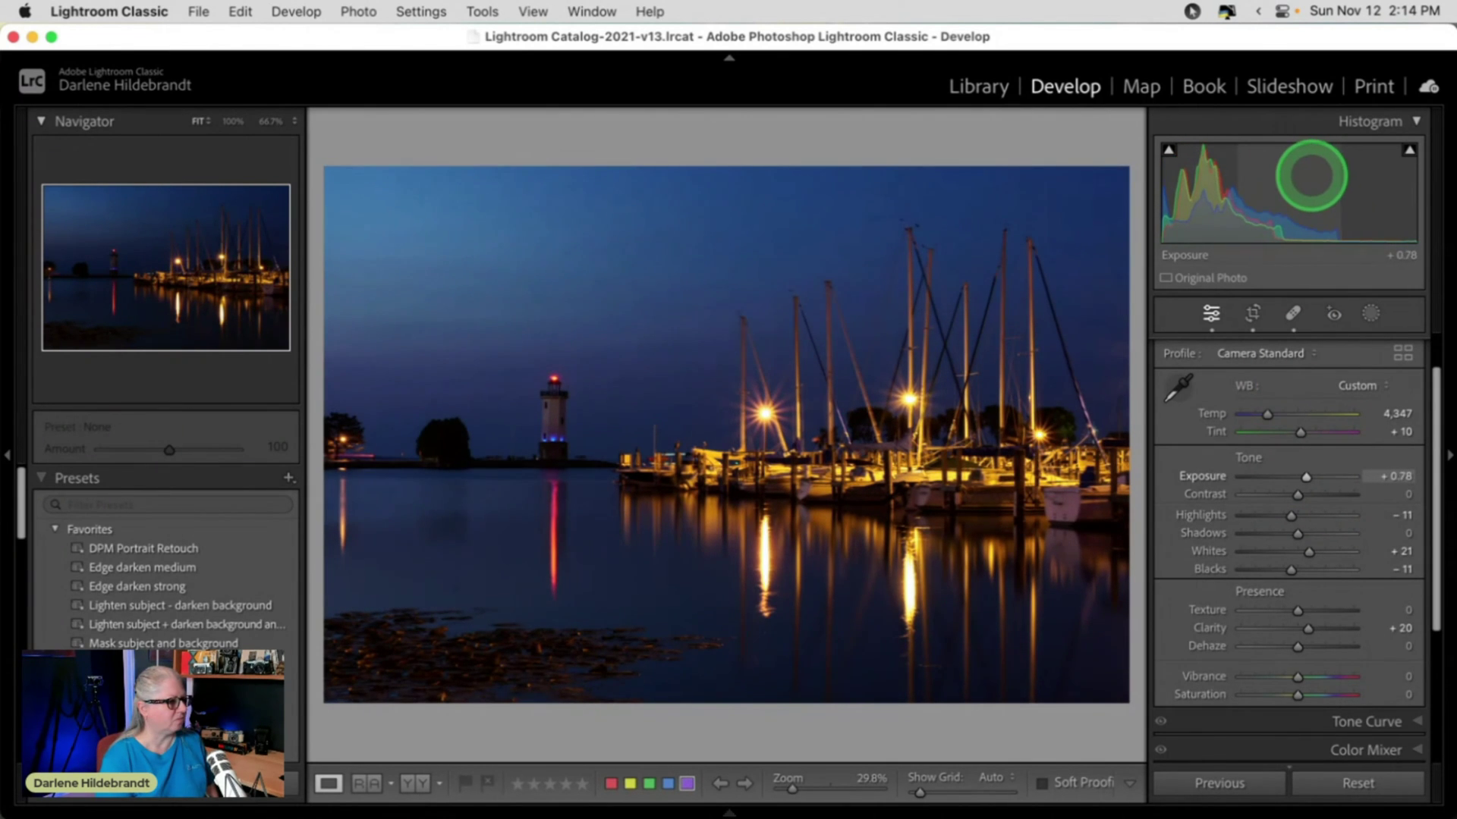
drag(1312, 175, 1274, 177)
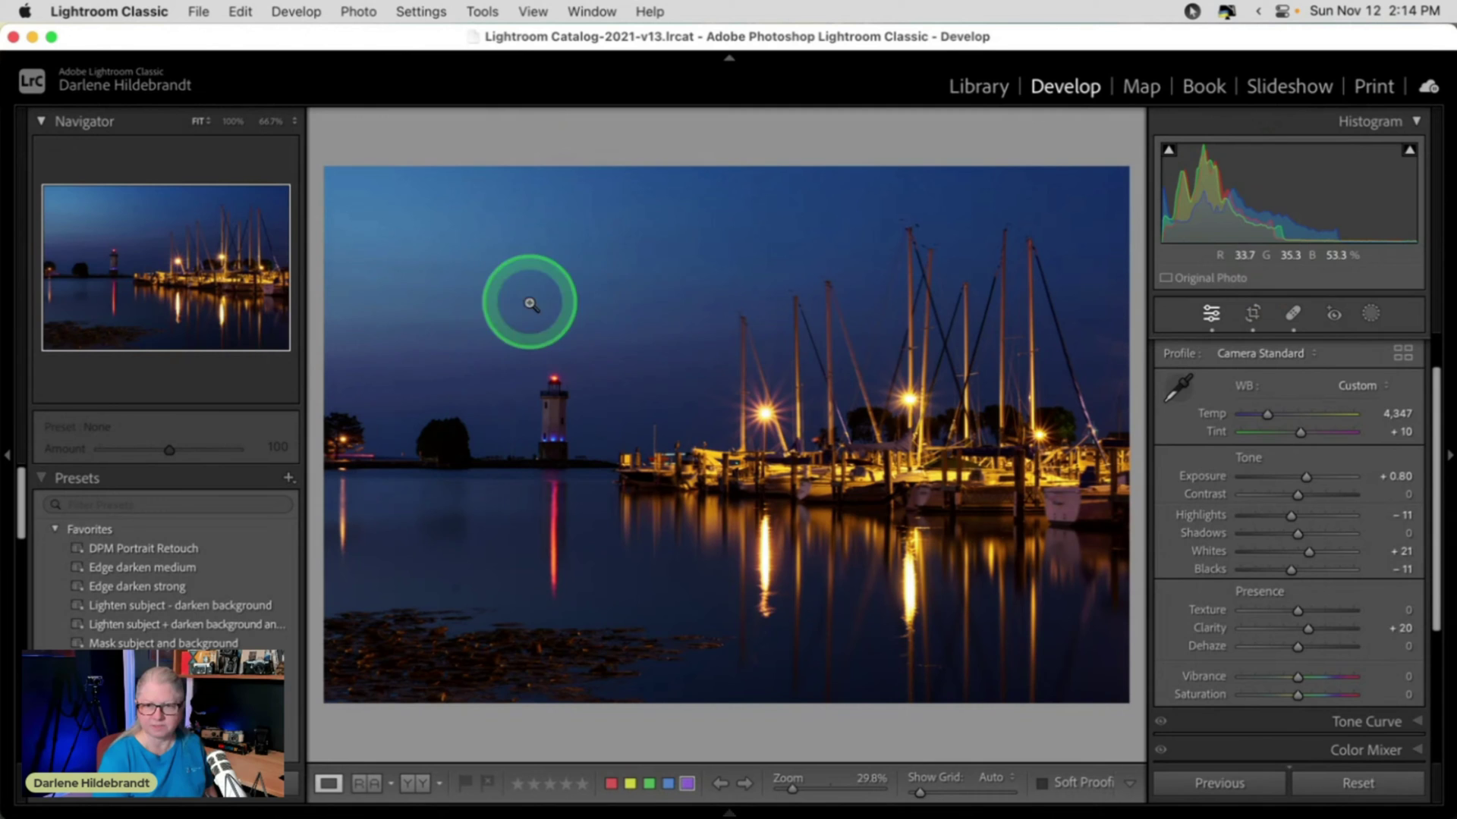
drag(530, 304, 649, 290)
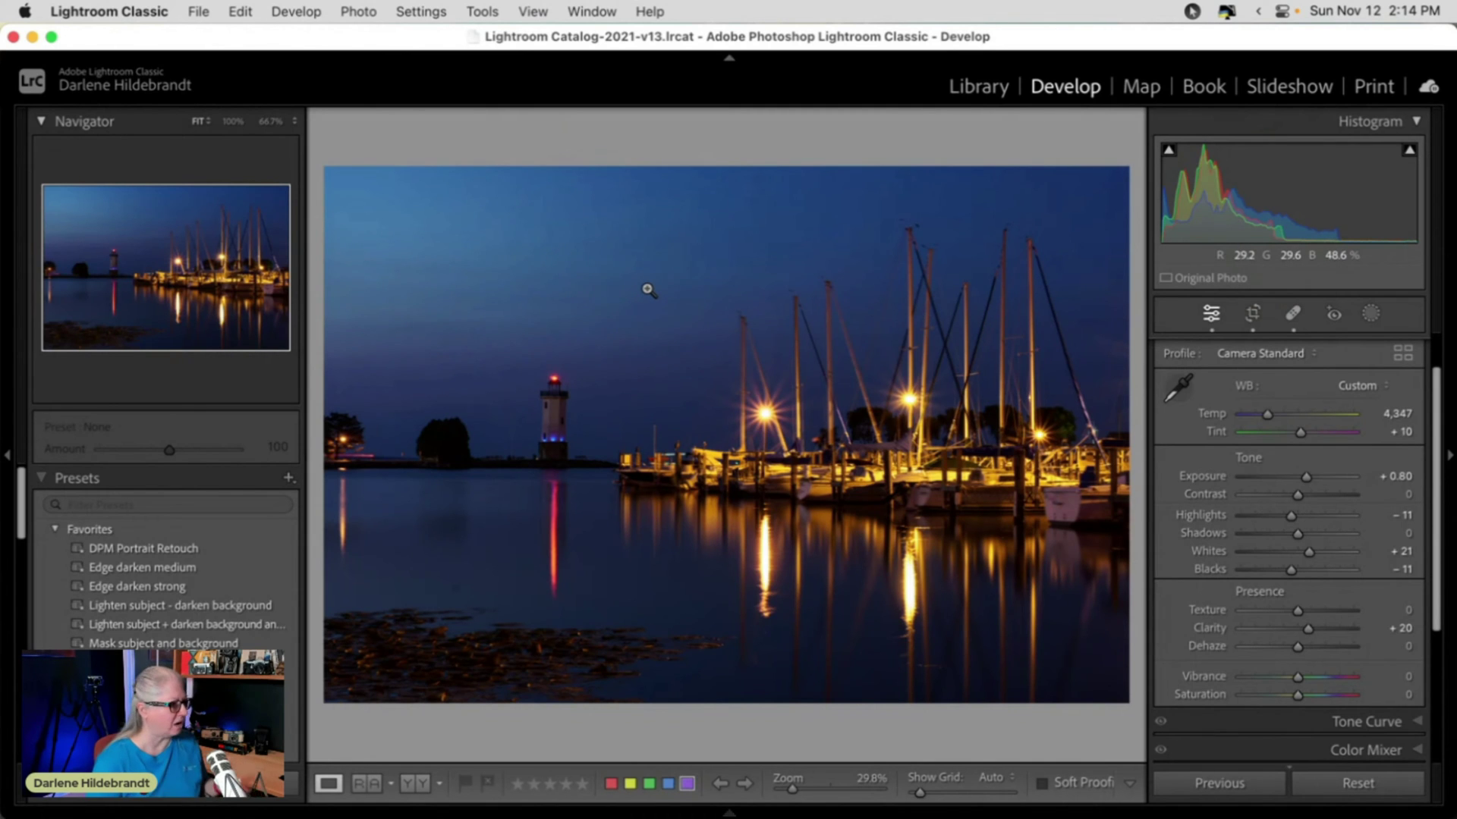
mouse_move(645, 516)
mouse_down()
mouse_move(679, 598)
mouse_move(865, 595)
mouse_move(832, 541)
mouse_move(843, 529)
mouse_up()
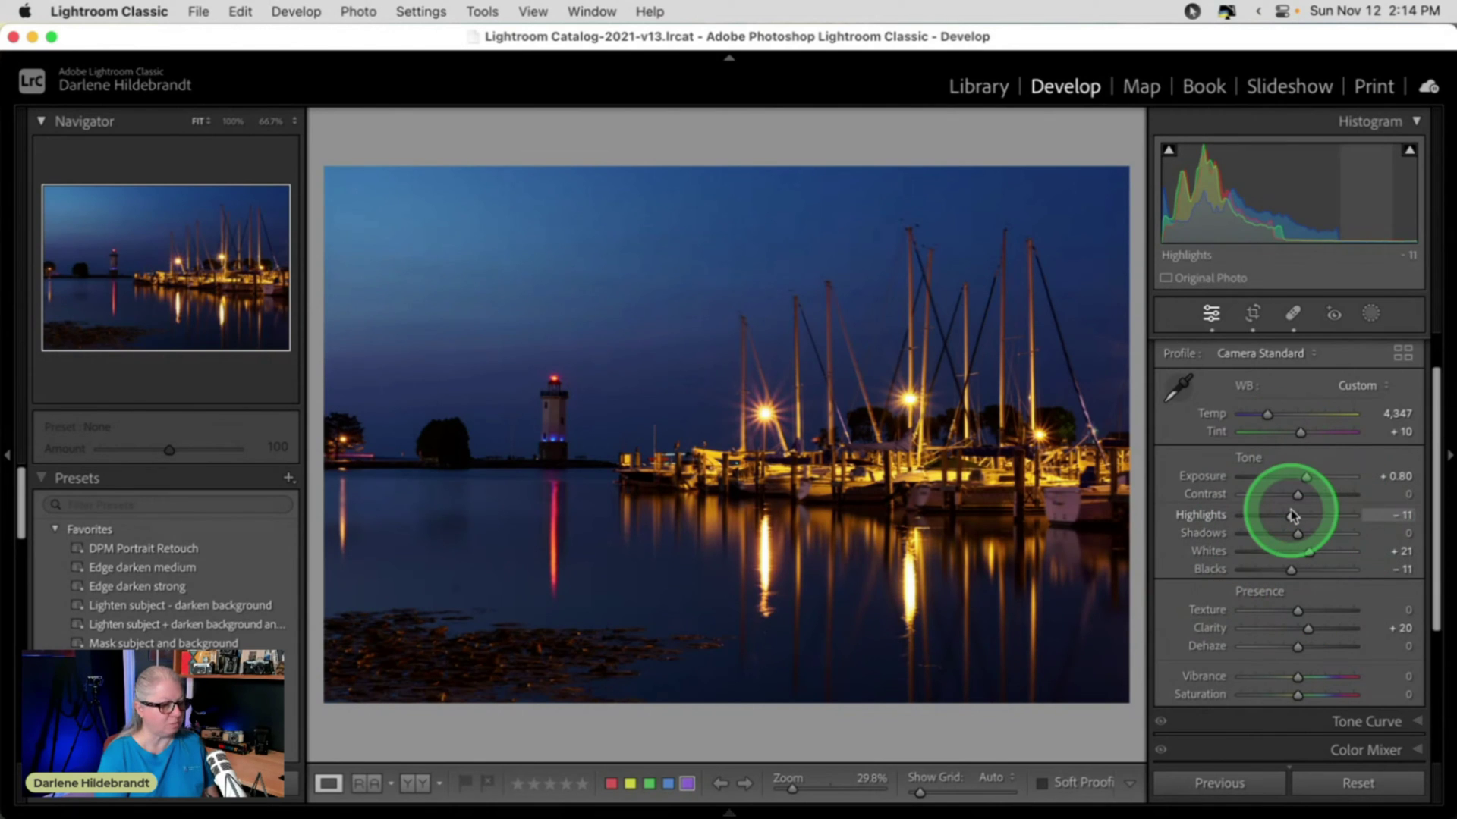
scroll(1292, 516, down, 3)
mouse_move(1294, 514)
mouse_down()
mouse_move(1228, 608)
mouse_move(1316, 660)
mouse_move(1244, 631)
mouse_up()
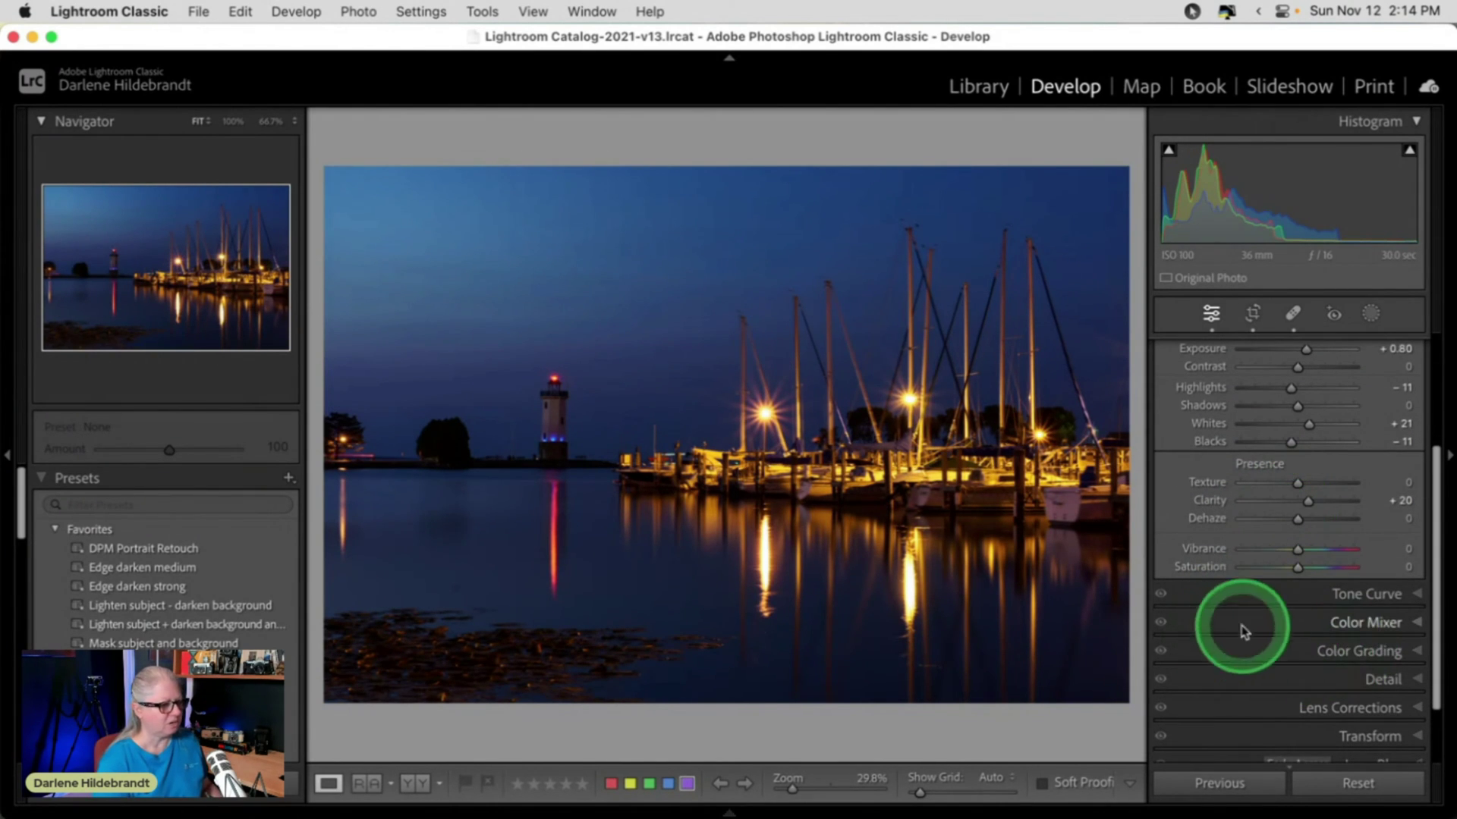
Step: In Color Mixer's Point Color mode, sample the night-sky blue with the eyedropper
click(1358, 623)
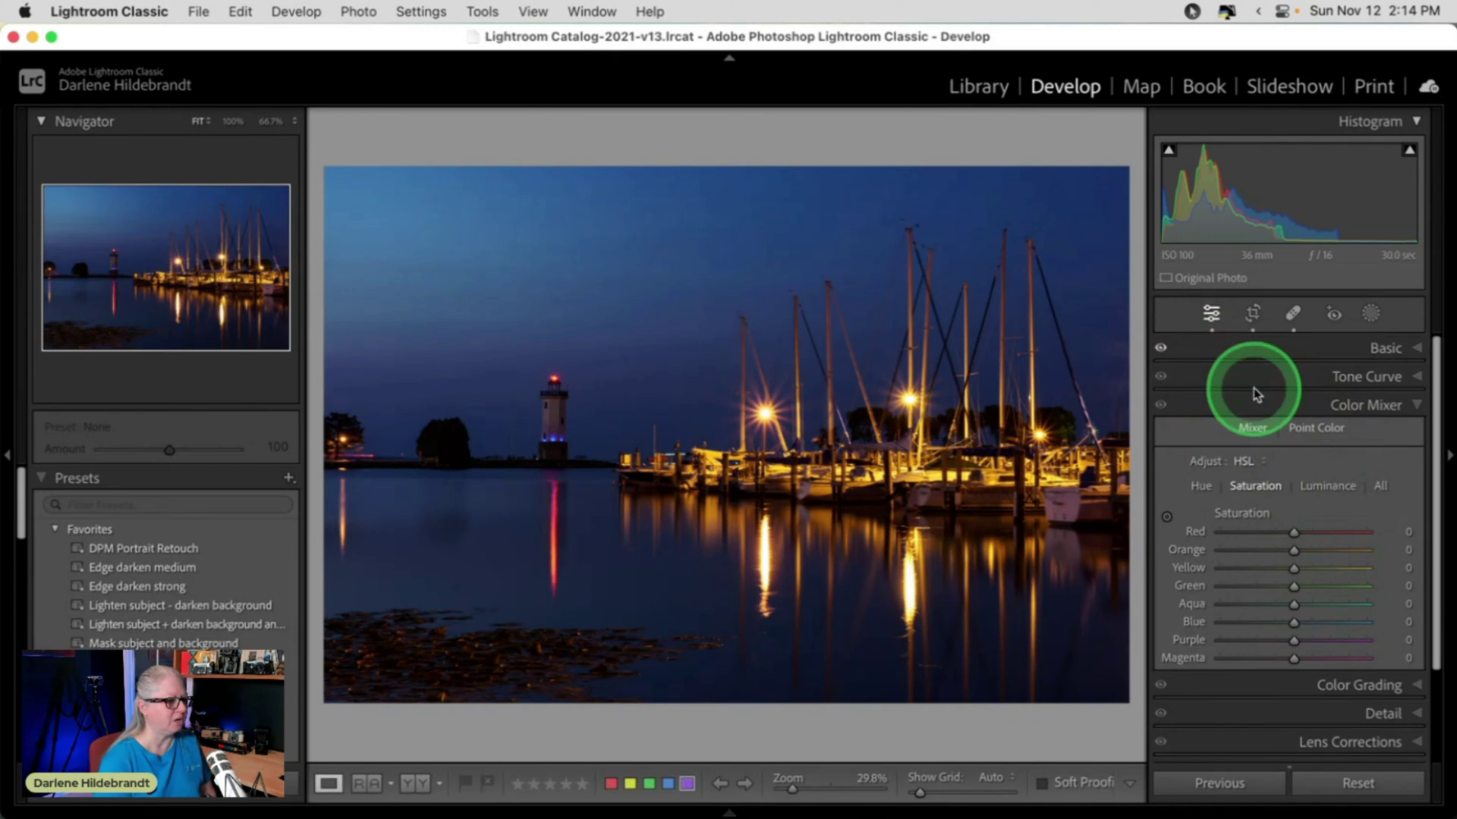
click(1306, 429)
click(1178, 465)
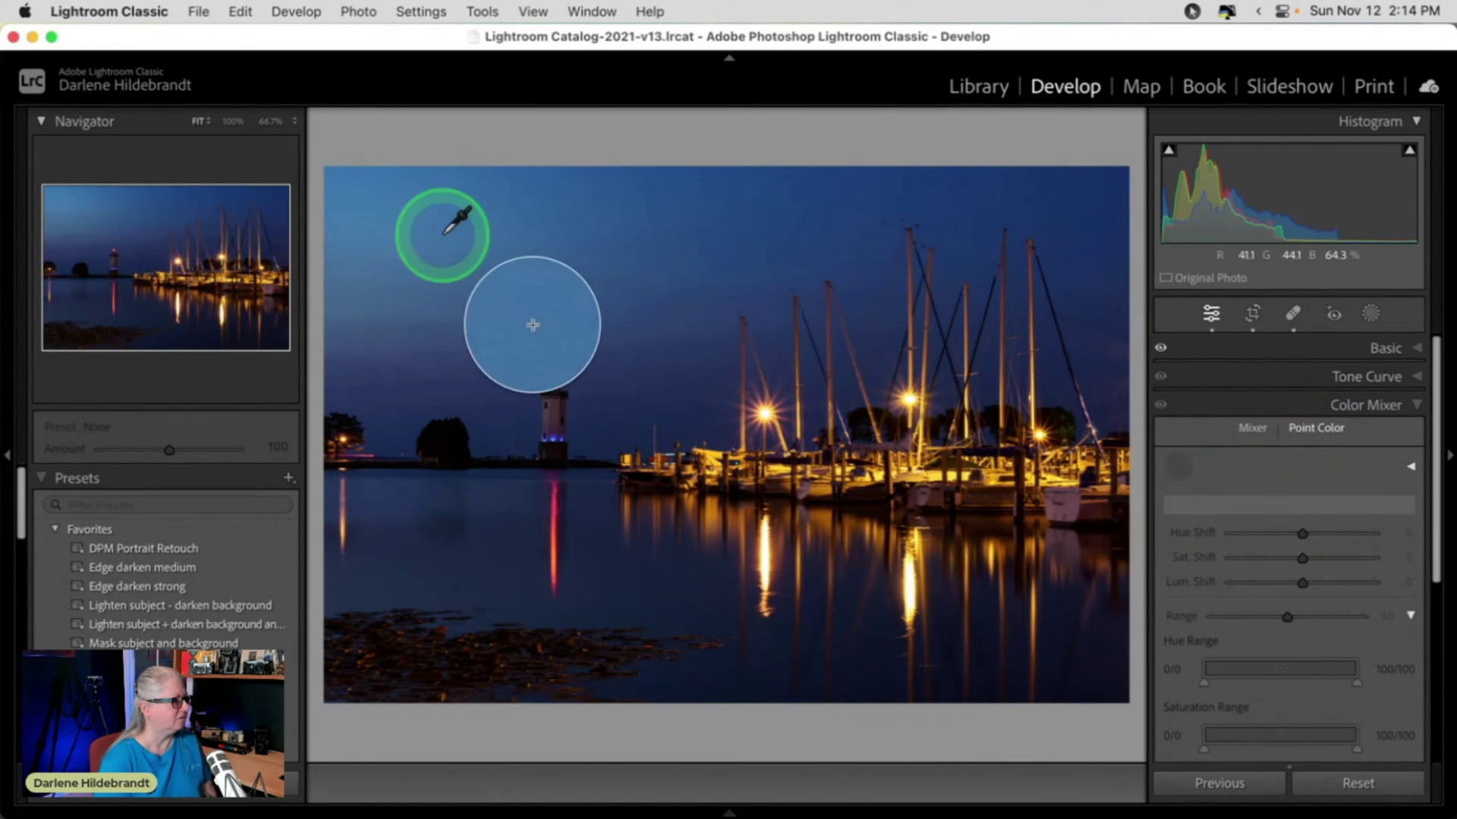
click(375, 203)
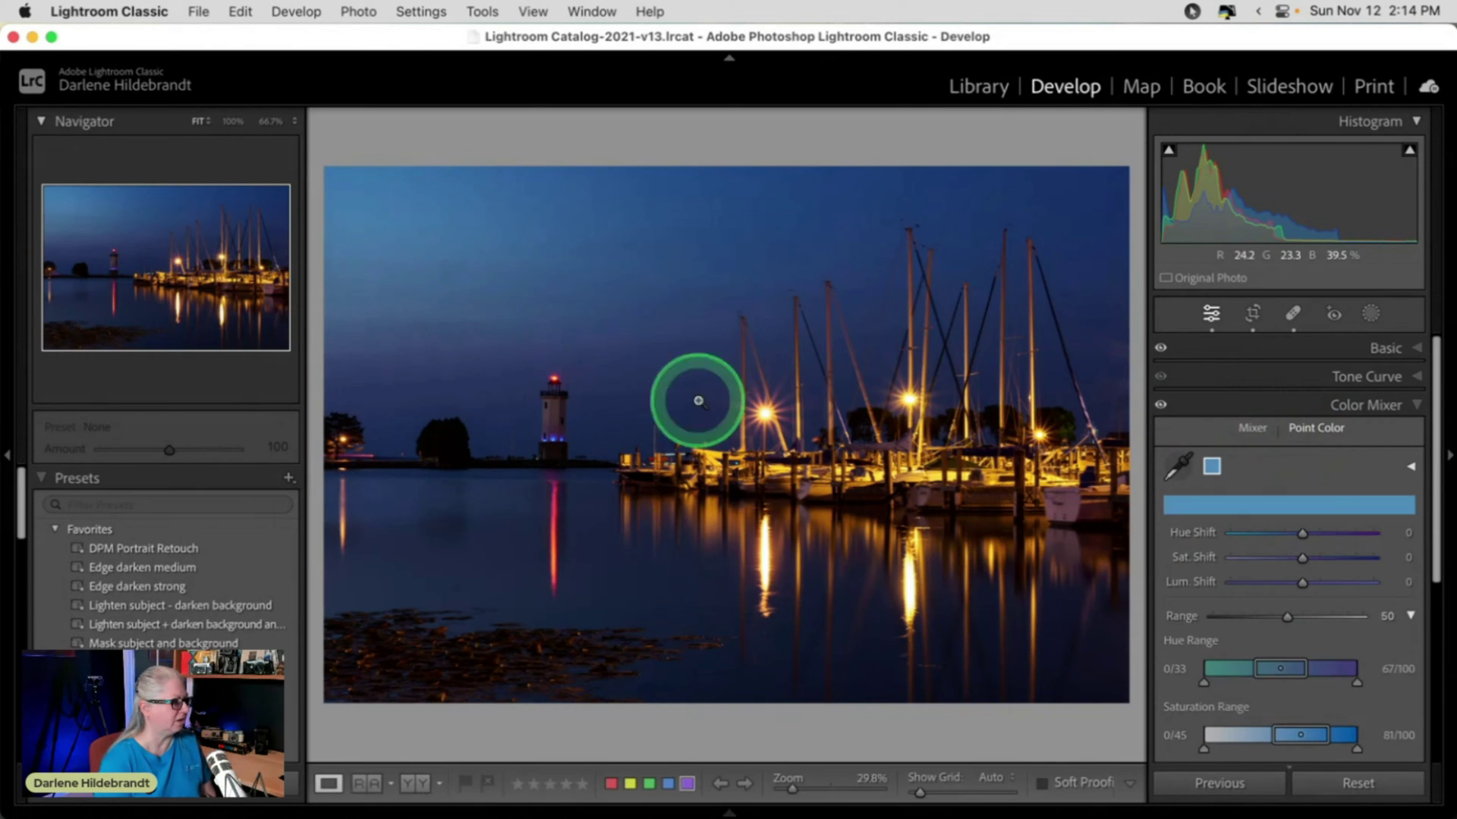
scroll(1229, 537, down, 5)
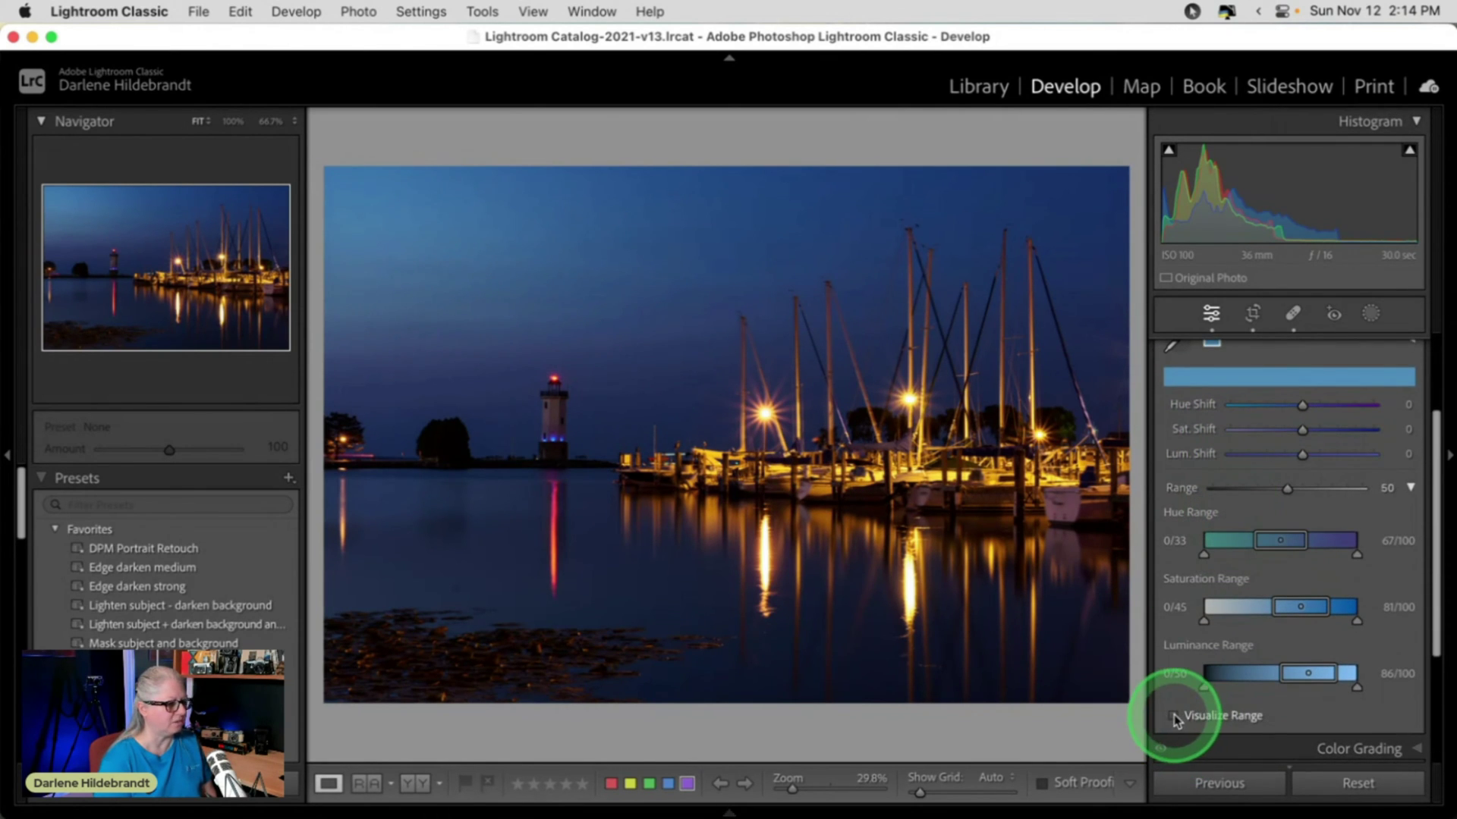
Step: With Visualize Range on, set Saturation Range 0/36–72/91 and Luminance Range 7/66–94/100
click(1174, 717)
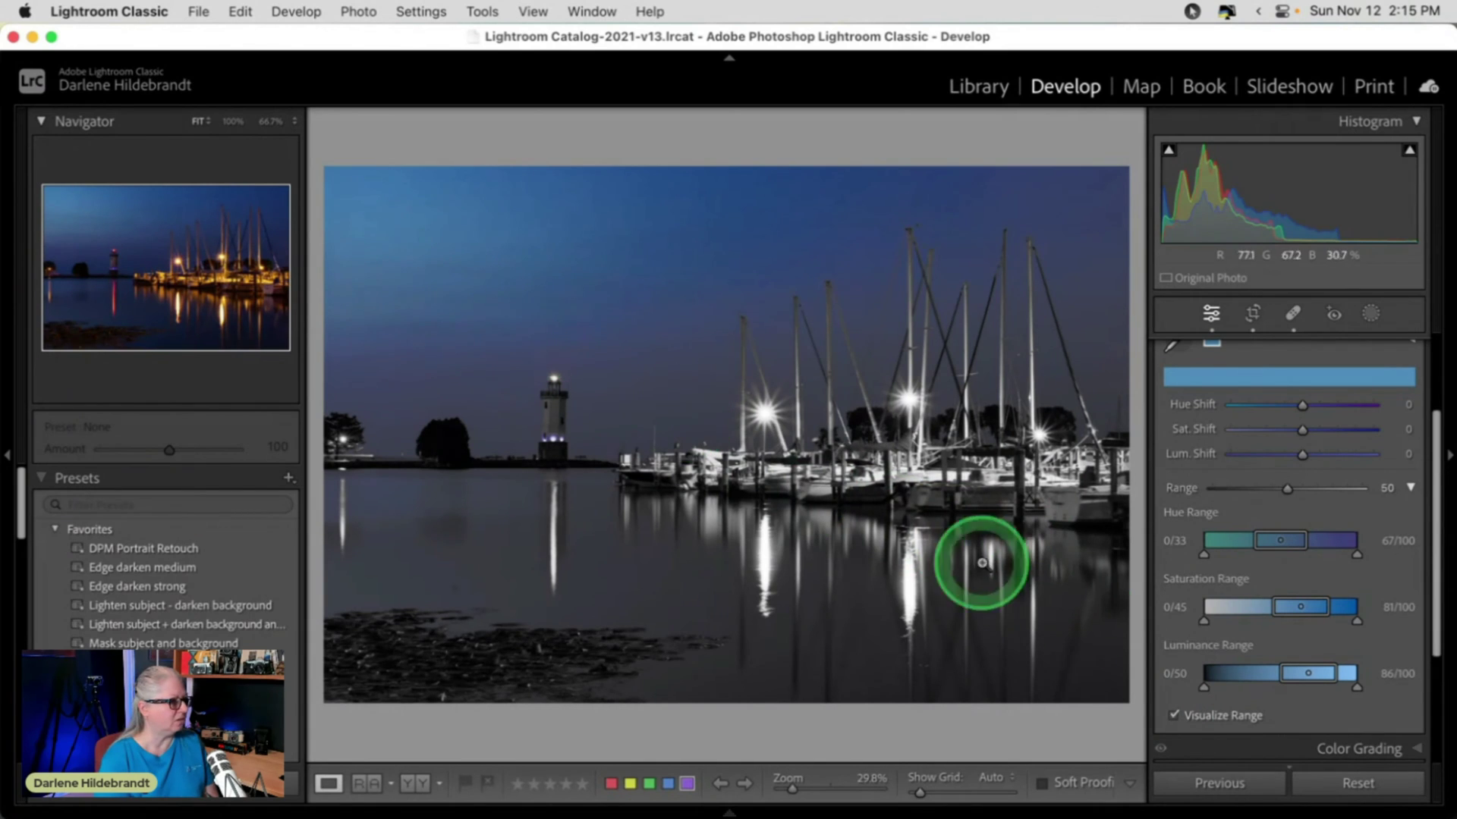
mouse_move(1302, 608)
mouse_down()
mouse_move(1275, 612)
mouse_move(1299, 588)
mouse_up()
click(1302, 675)
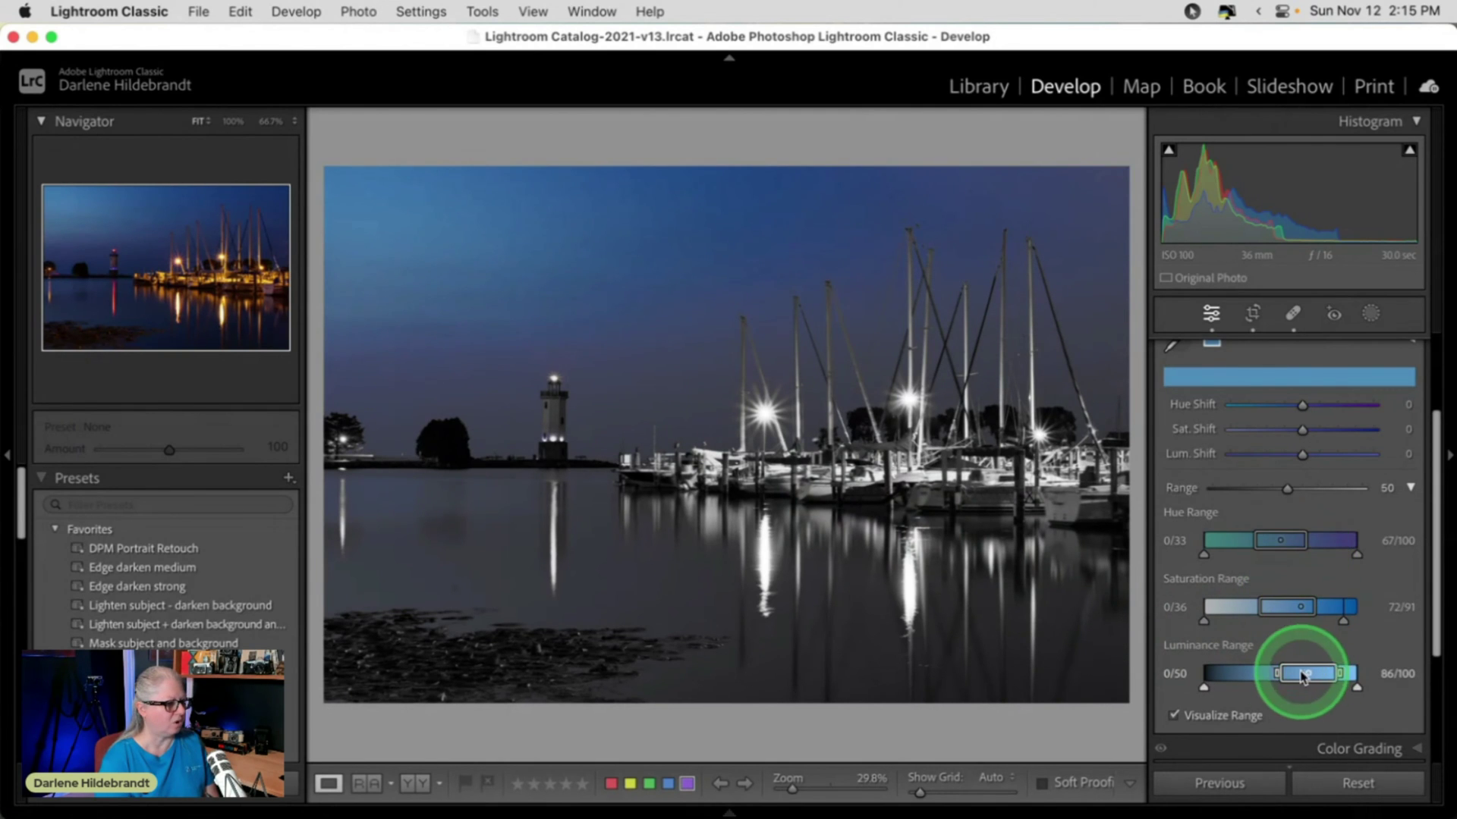
mouse_move(1302, 674)
mouse_down()
mouse_move(1316, 678)
mouse_move(1285, 673)
mouse_move(1304, 675)
mouse_up()
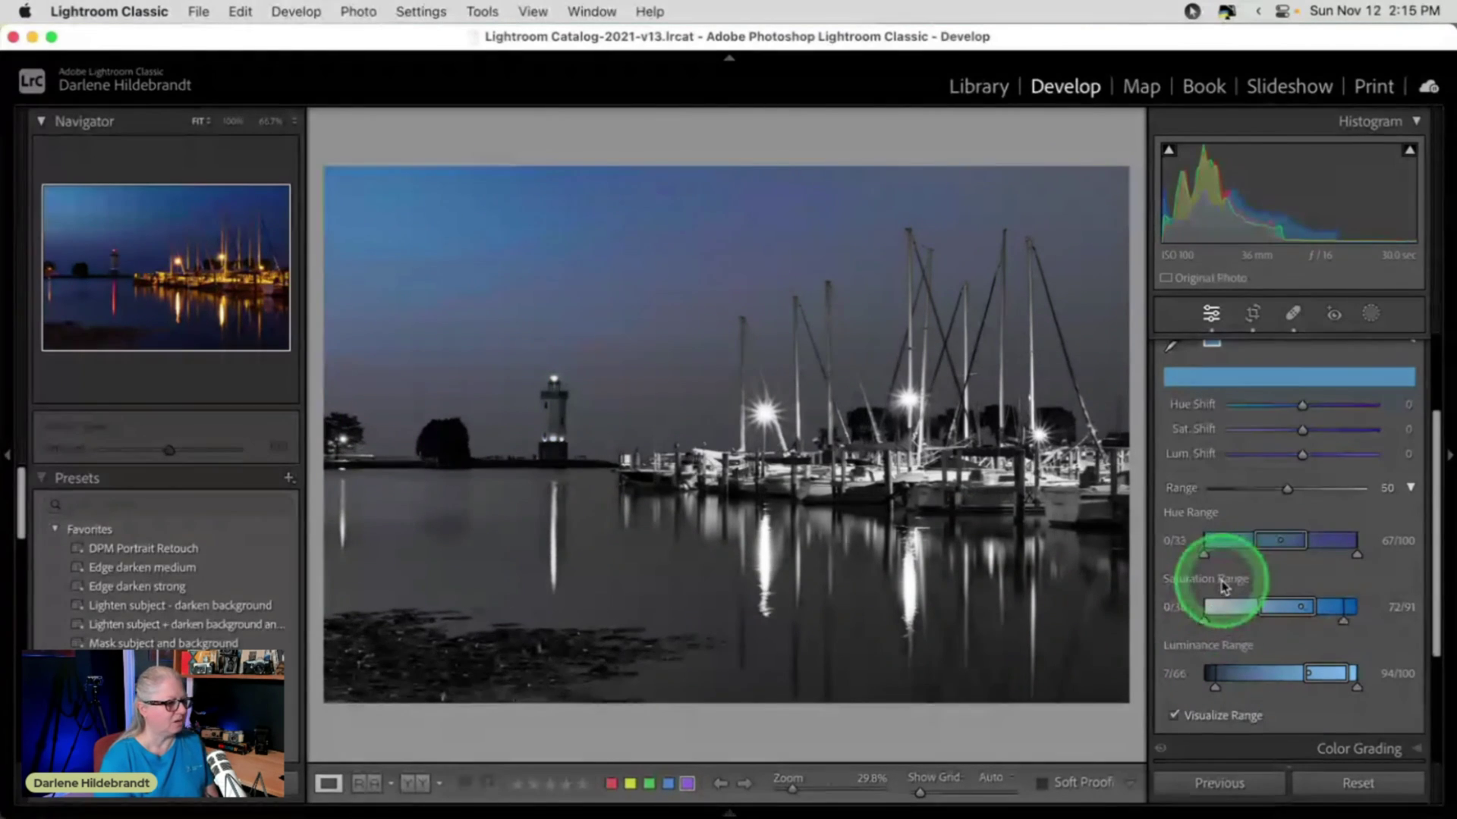
Step: Lower the sampled sky blue's Lum. Shift and adjust its Hue Shift in Point Color
click(1175, 716)
scroll(1288, 586, up, 2)
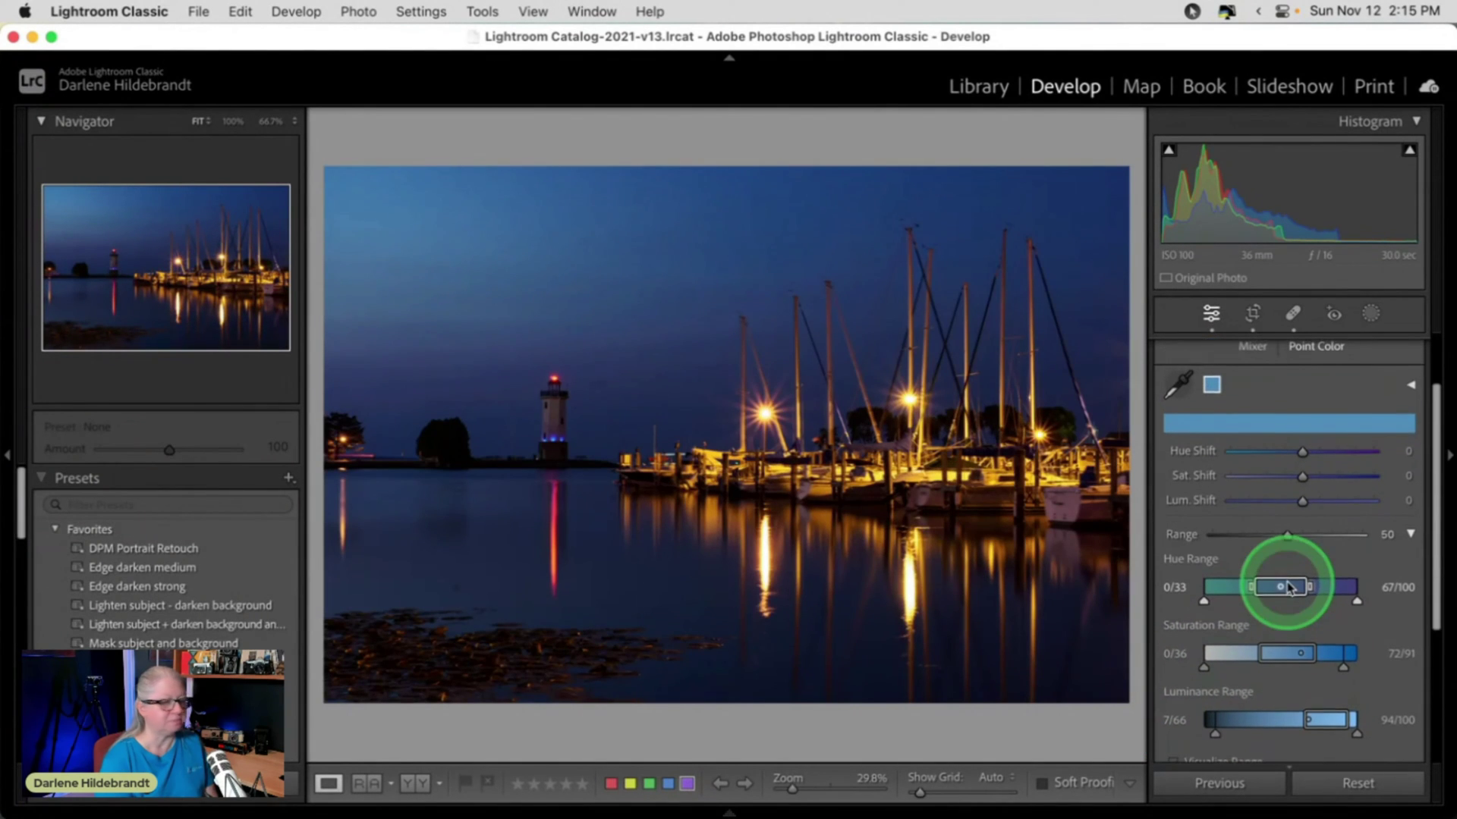
scroll(1281, 546, down, 4)
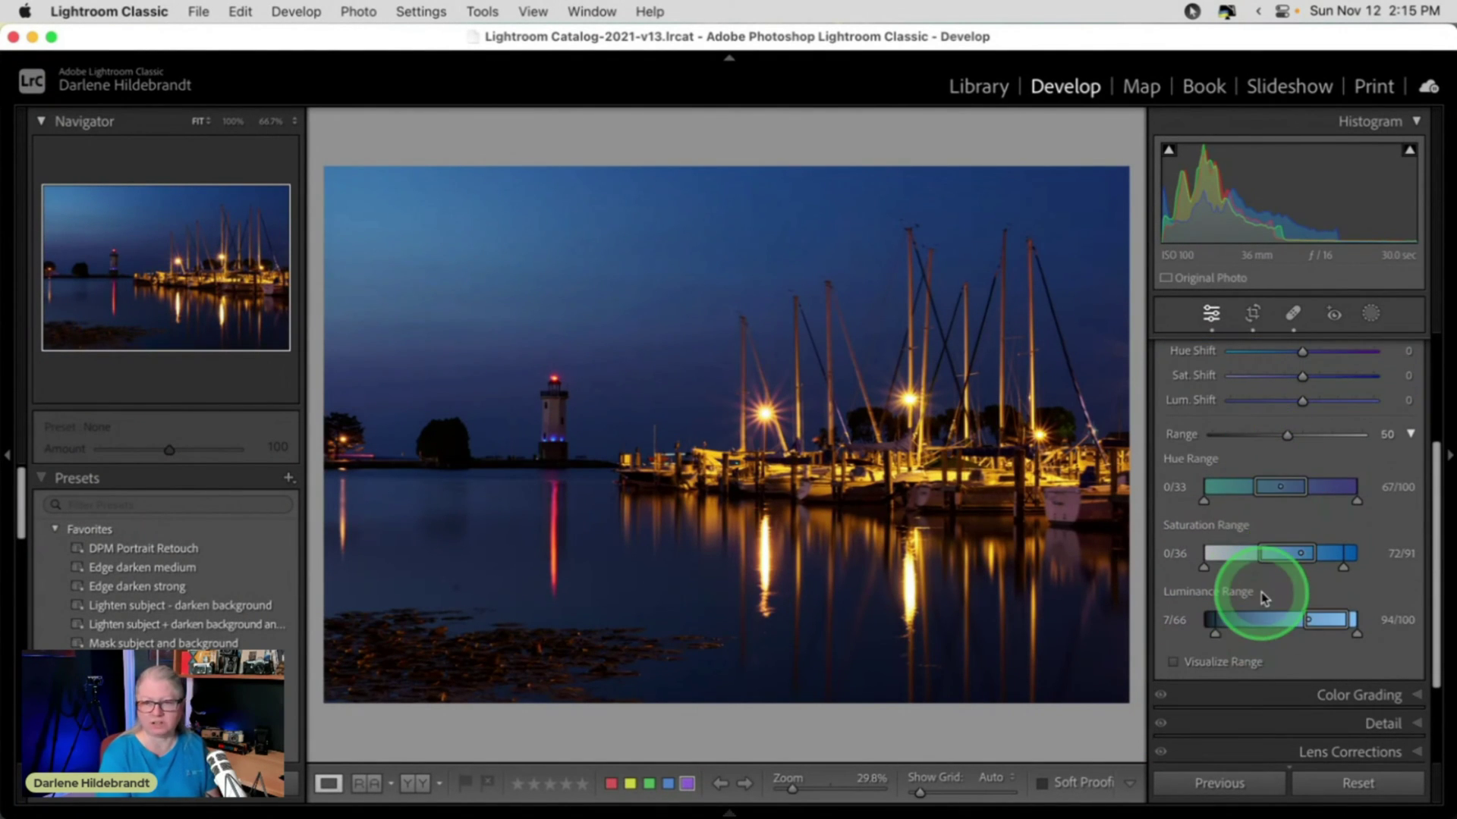
scroll(1261, 591, up, 5)
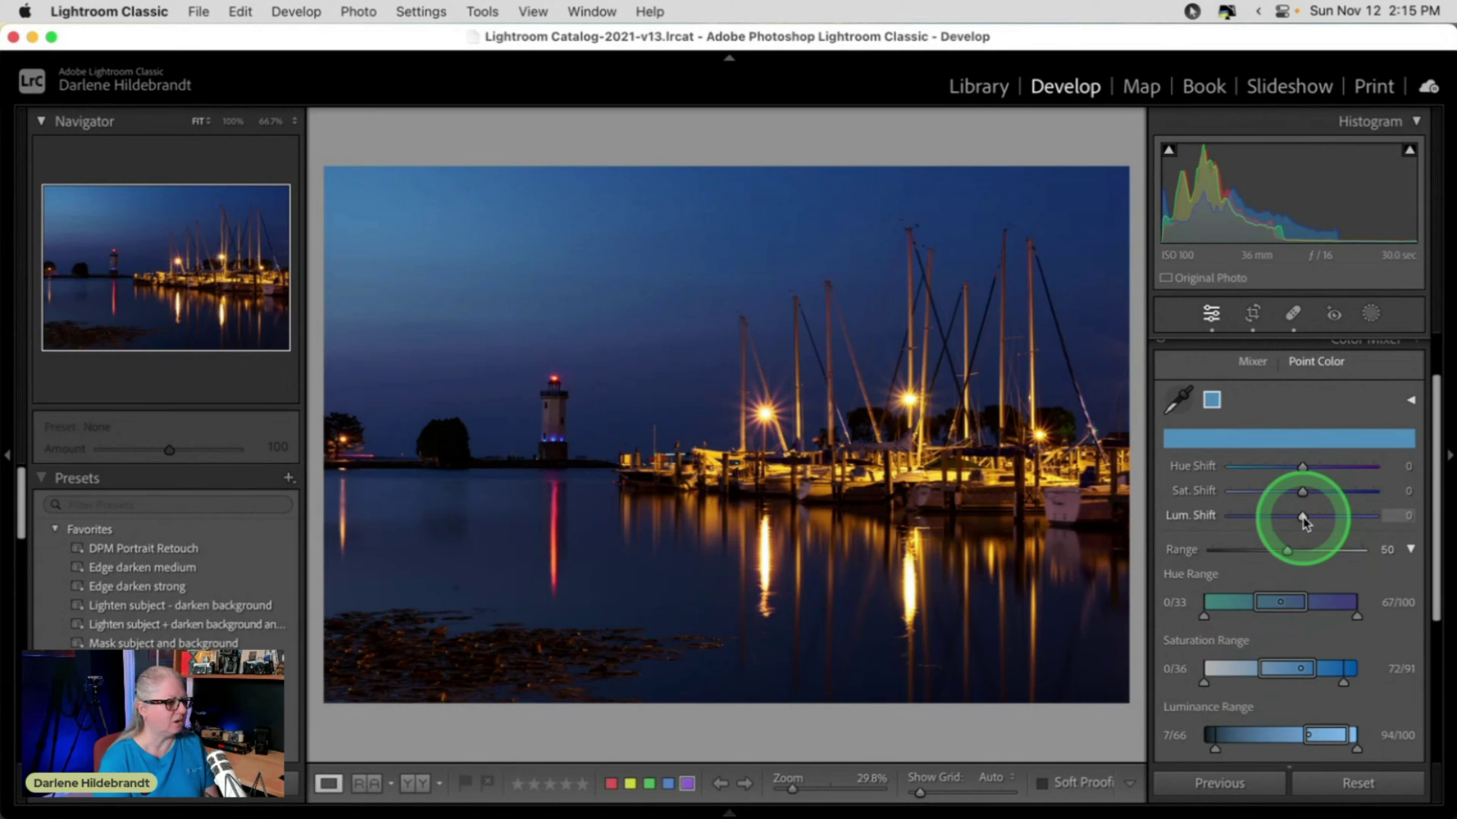
drag(1295, 520, 1261, 519)
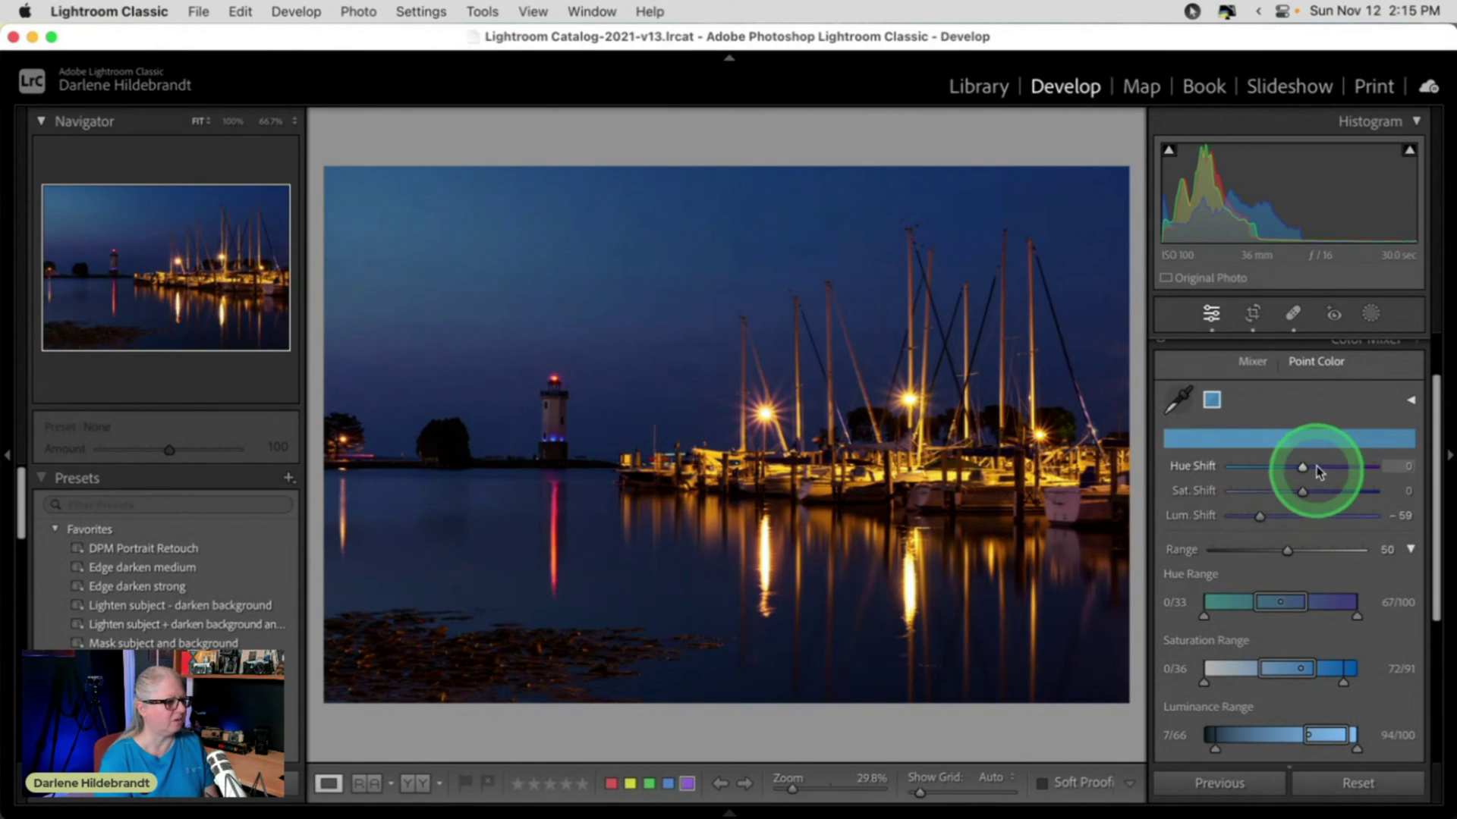
mouse_move(1302, 470)
mouse_down()
mouse_move(1275, 469)
mouse_move(1304, 468)
mouse_move(1306, 492)
mouse_up()
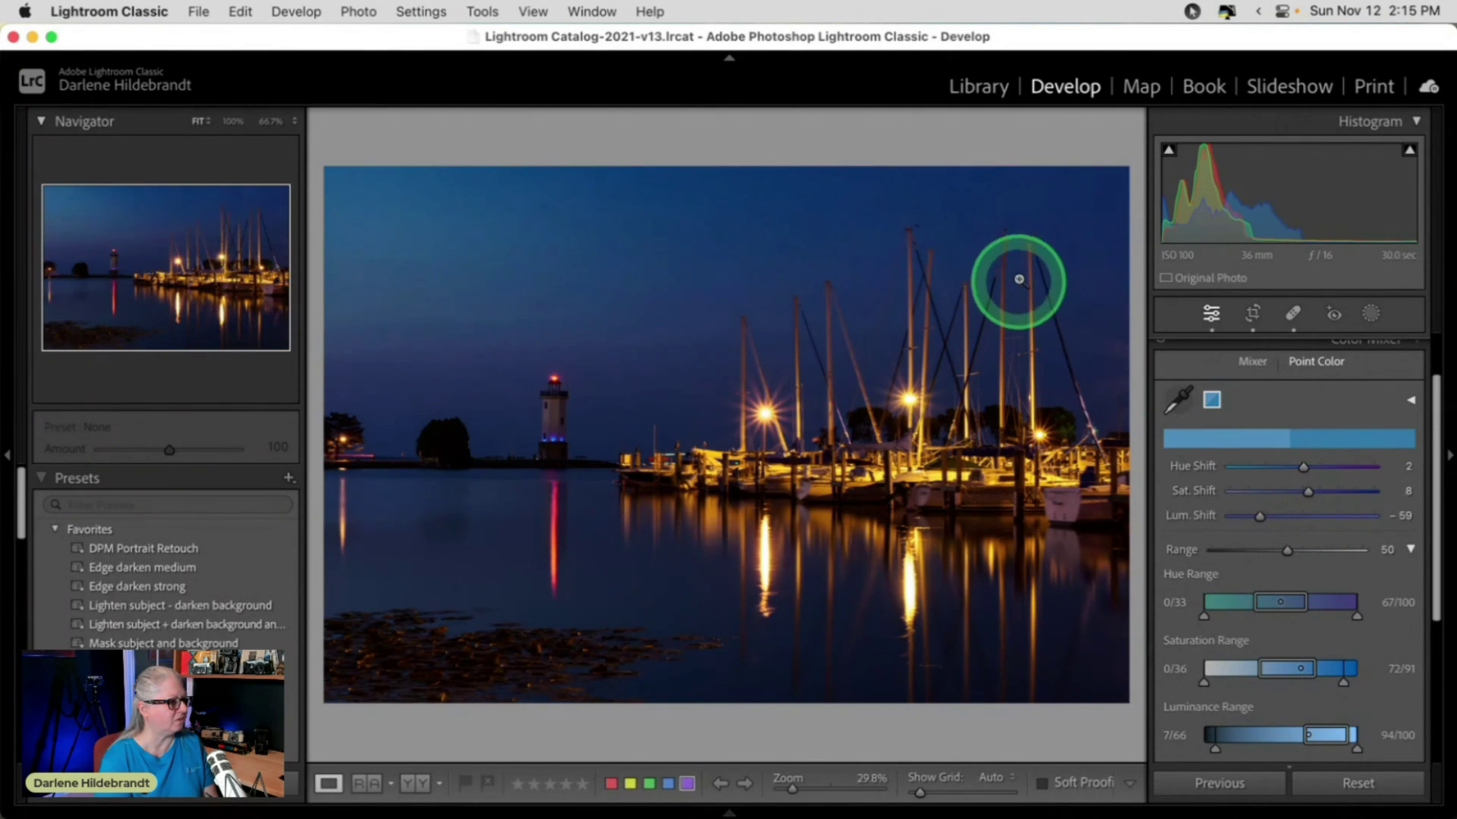
Step: Narrow the sampled blue's luminance range to exclude the darkest tones
scroll(1259, 666, down, 2)
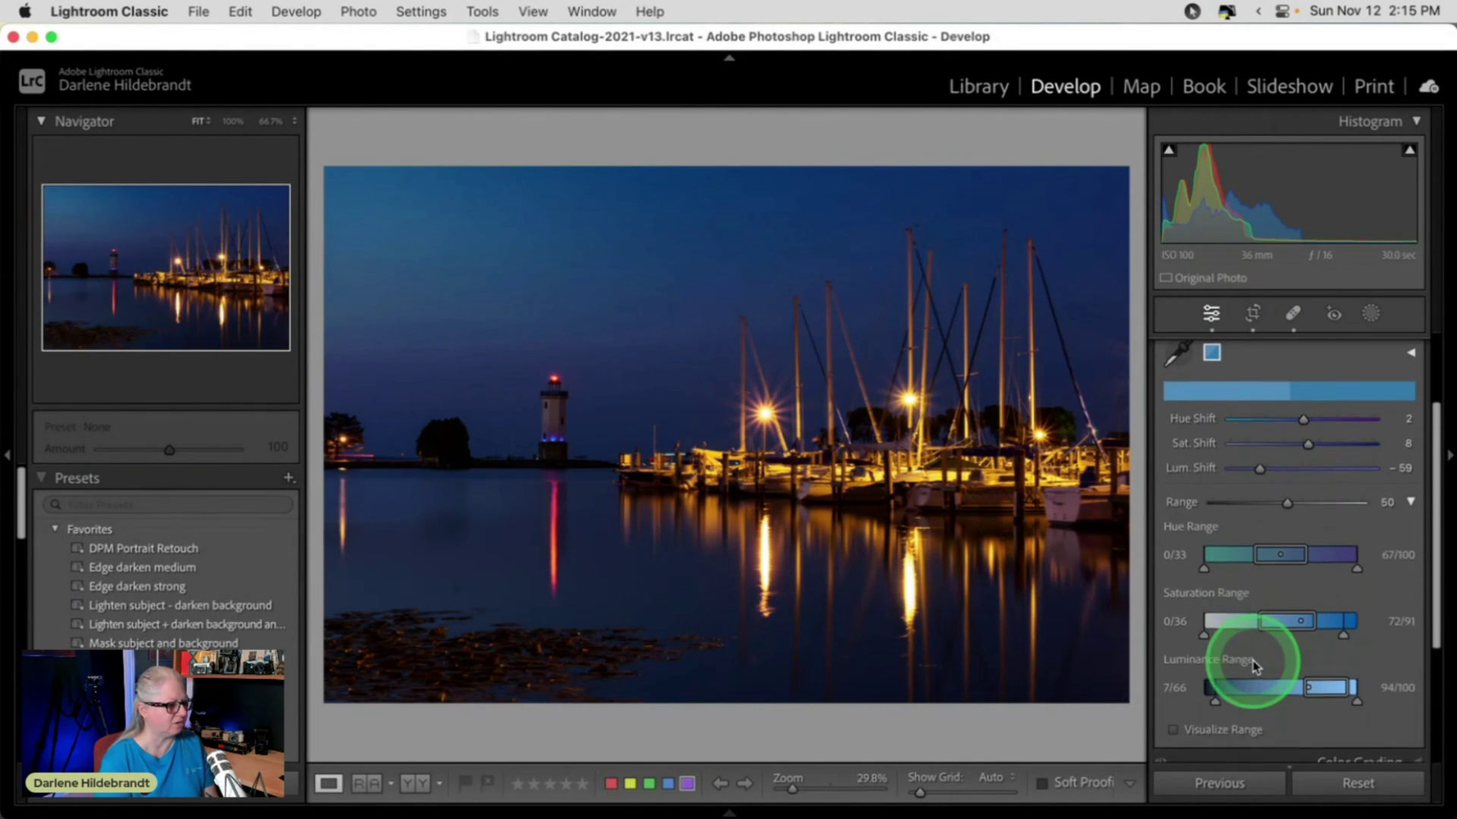
click(1173, 729)
drag(1216, 701, 1249, 695)
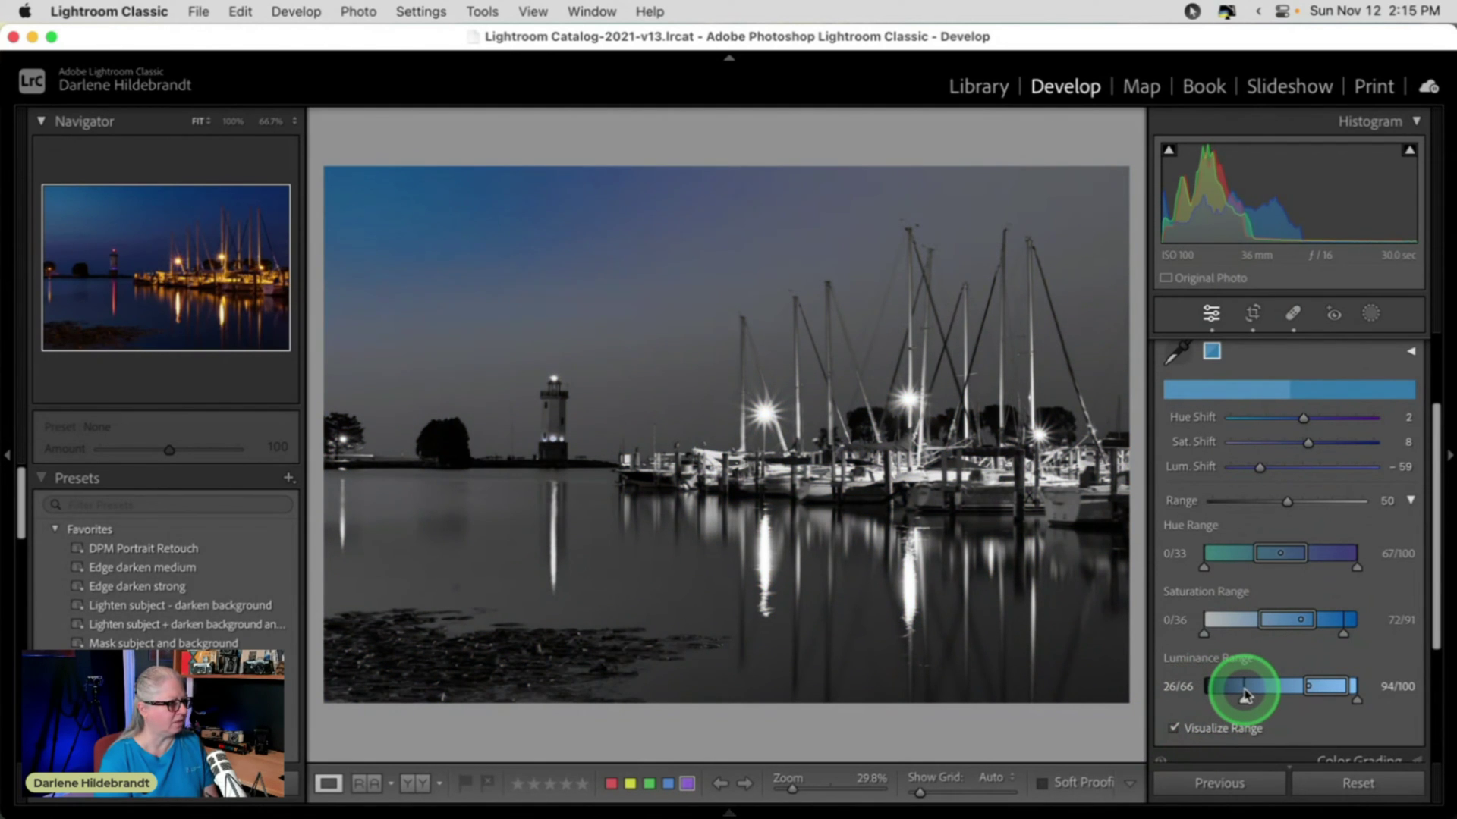
click(1174, 727)
Step: Toggle the Color Mixer eye to compare the photo with and without colour edits
scroll(1256, 604, up, 1)
scroll(1256, 603, up, 3)
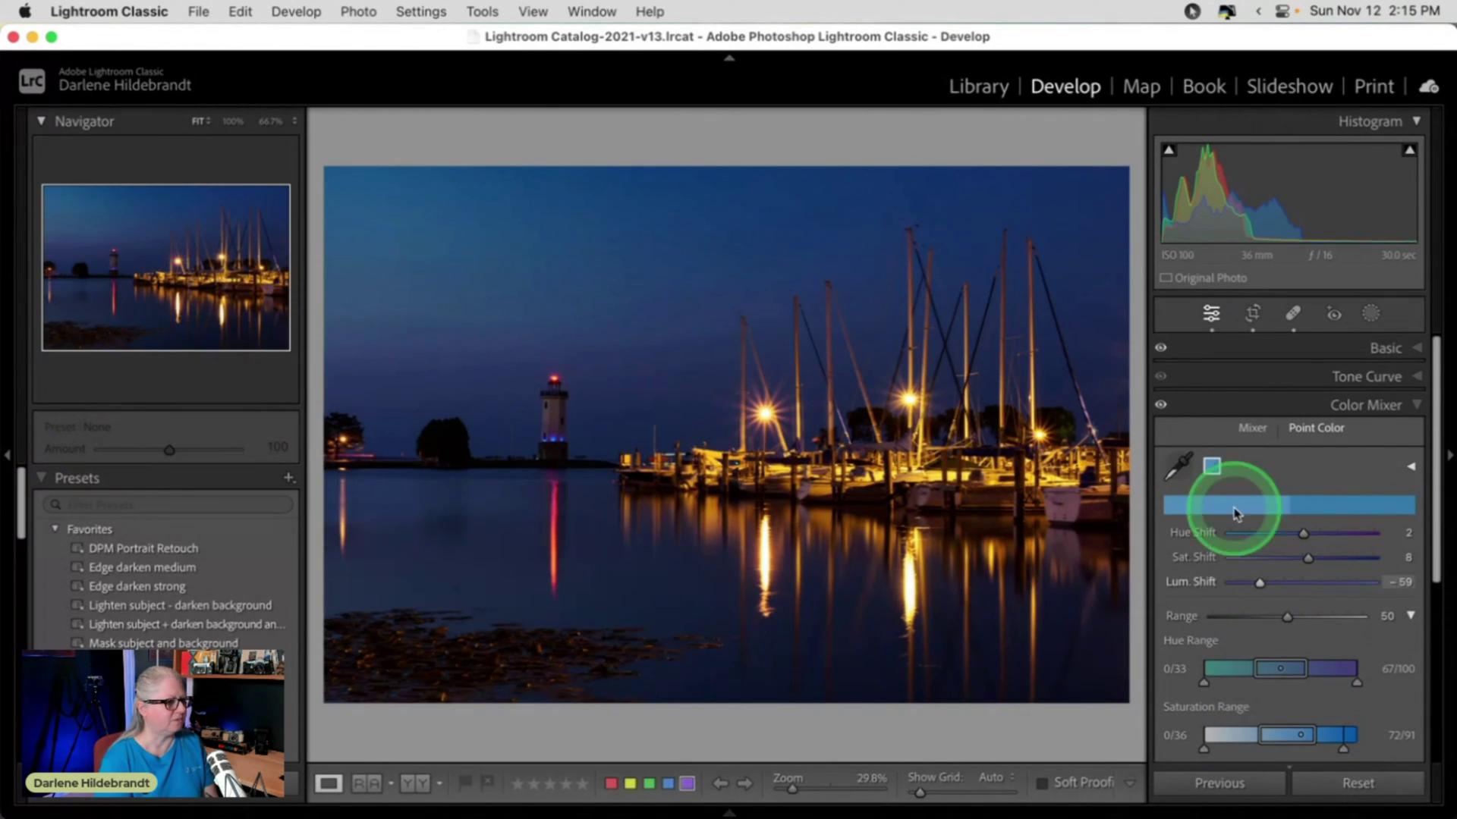
click(1161, 407)
click(1162, 408)
click(1162, 408)
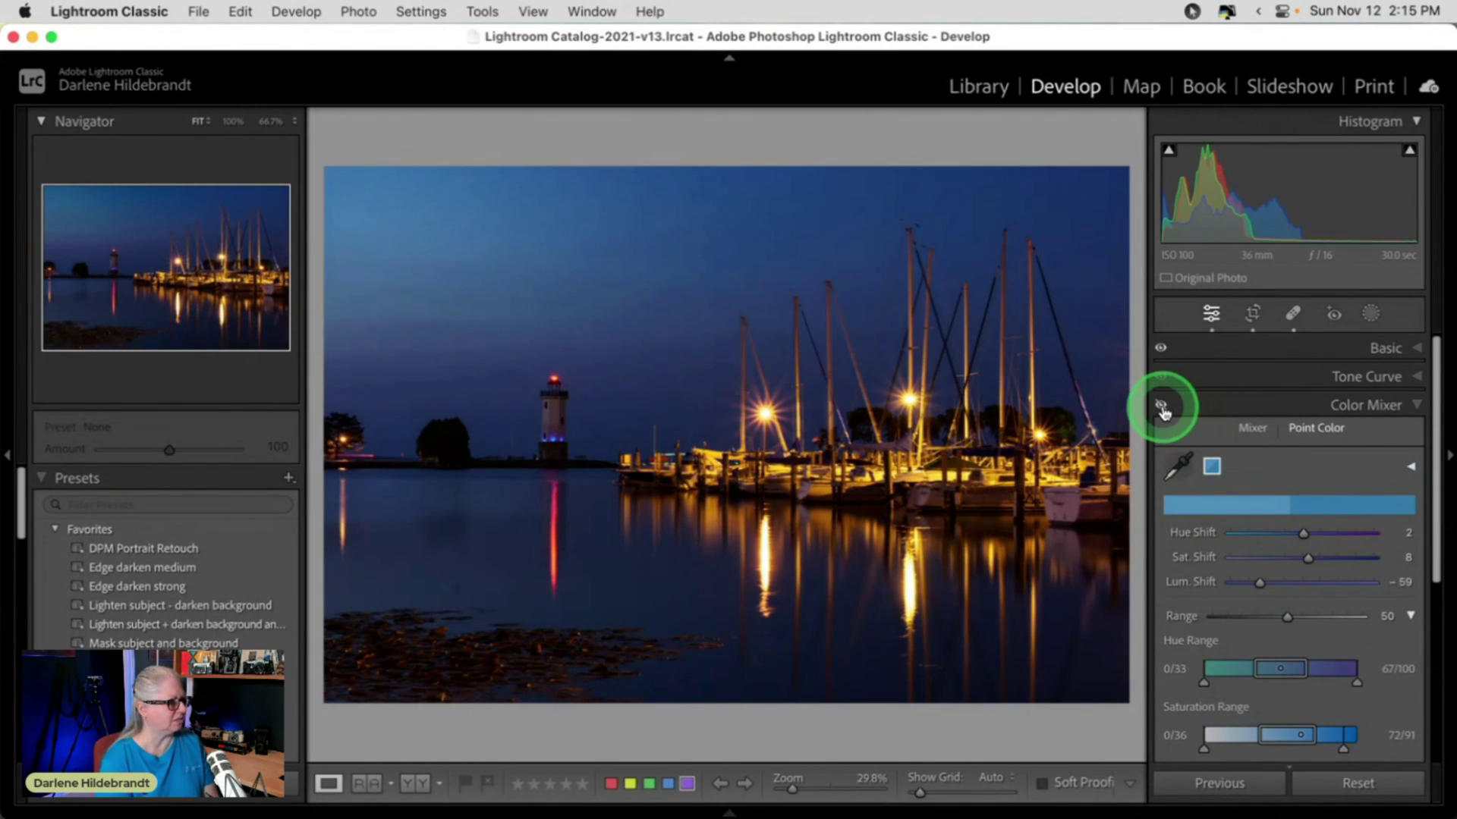
click(1161, 407)
click(1161, 408)
click(1162, 408)
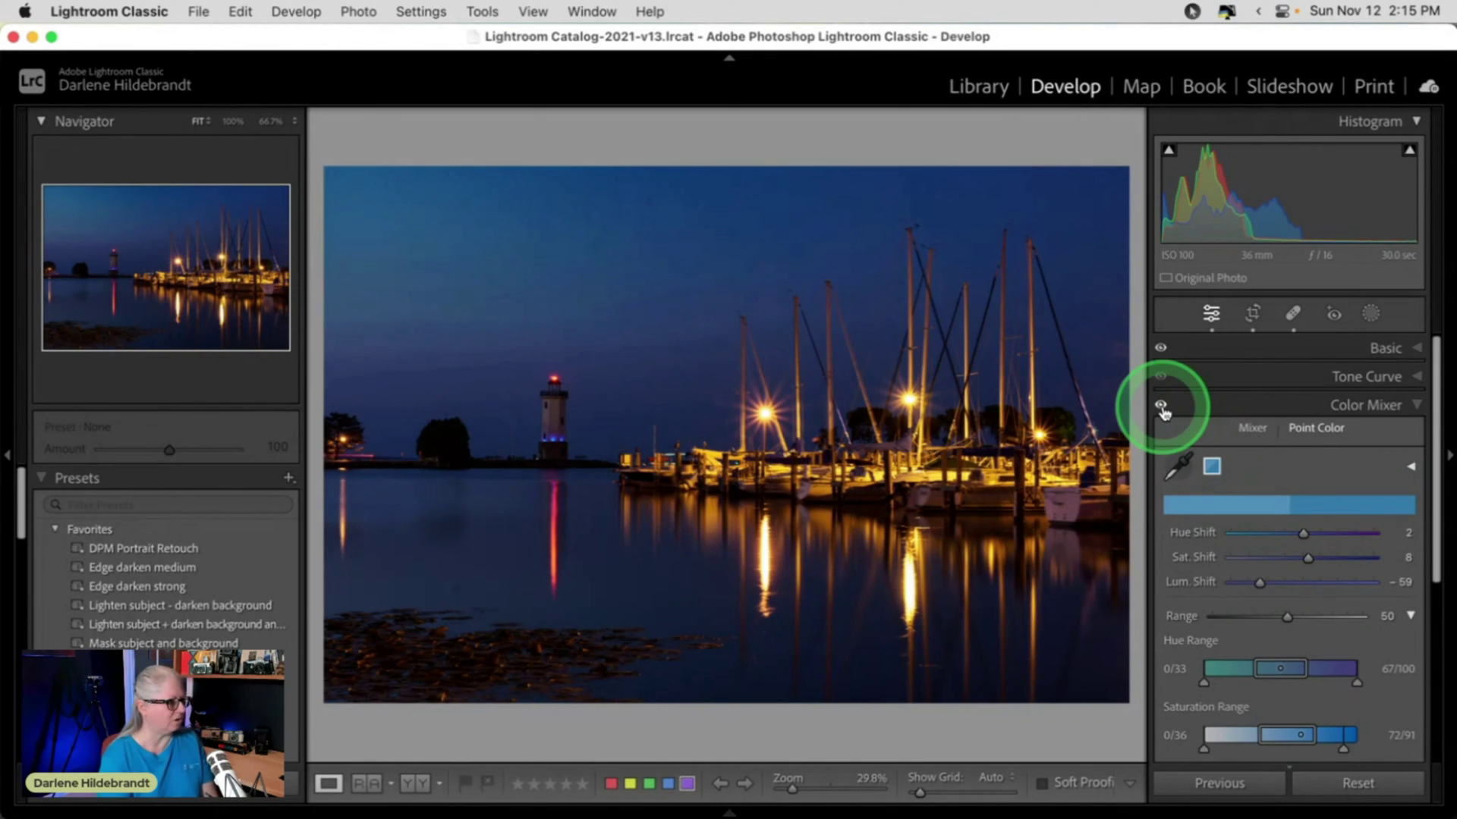
Step: Set the sampled blue's Hue Shift to 6 and darken its luminance further
click(1211, 469)
mouse_move(1303, 534)
mouse_down()
mouse_move(1290, 540)
mouse_move(1304, 534)
mouse_up()
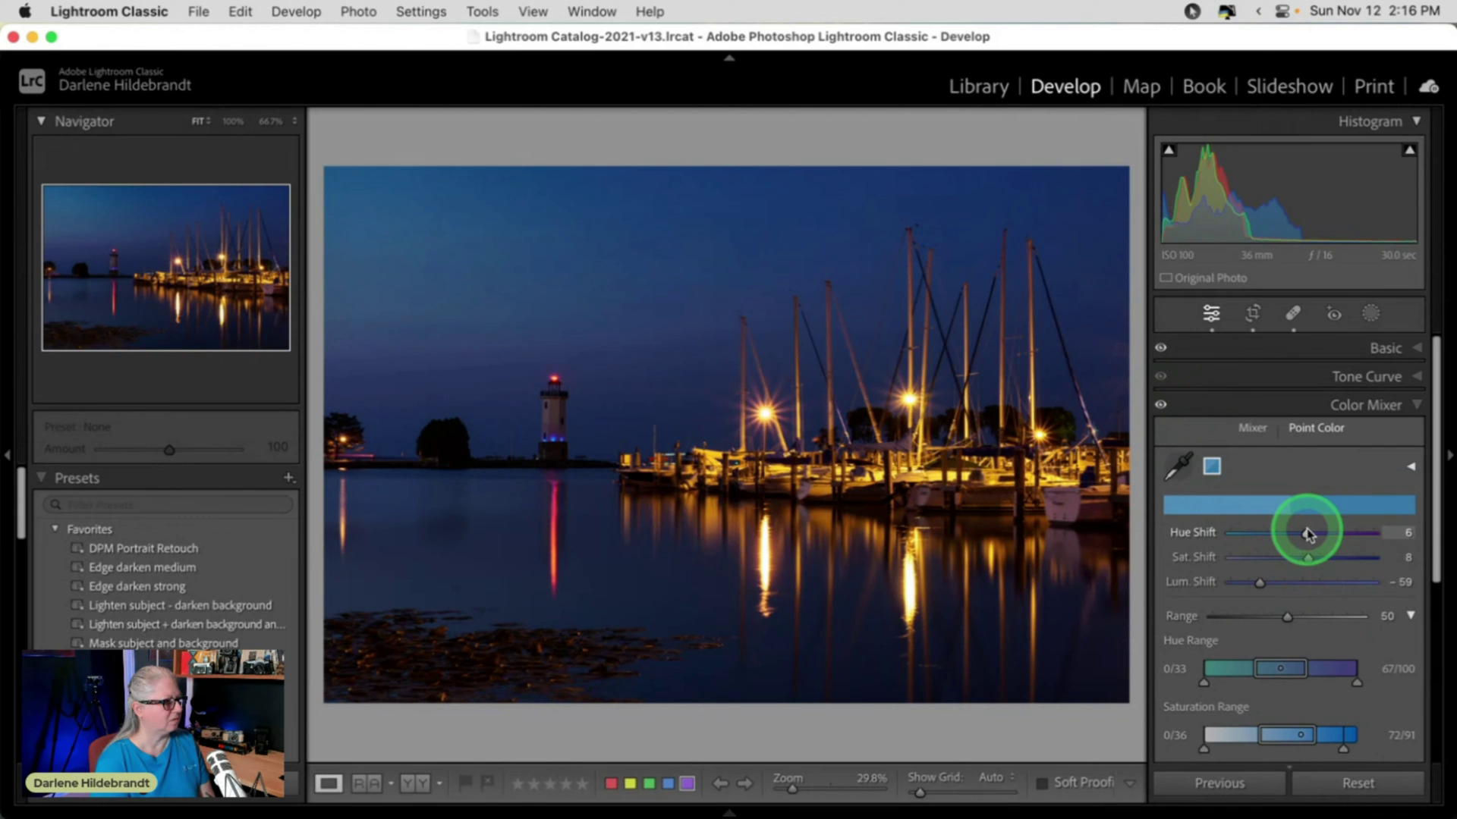
drag(1307, 531, 1308, 532)
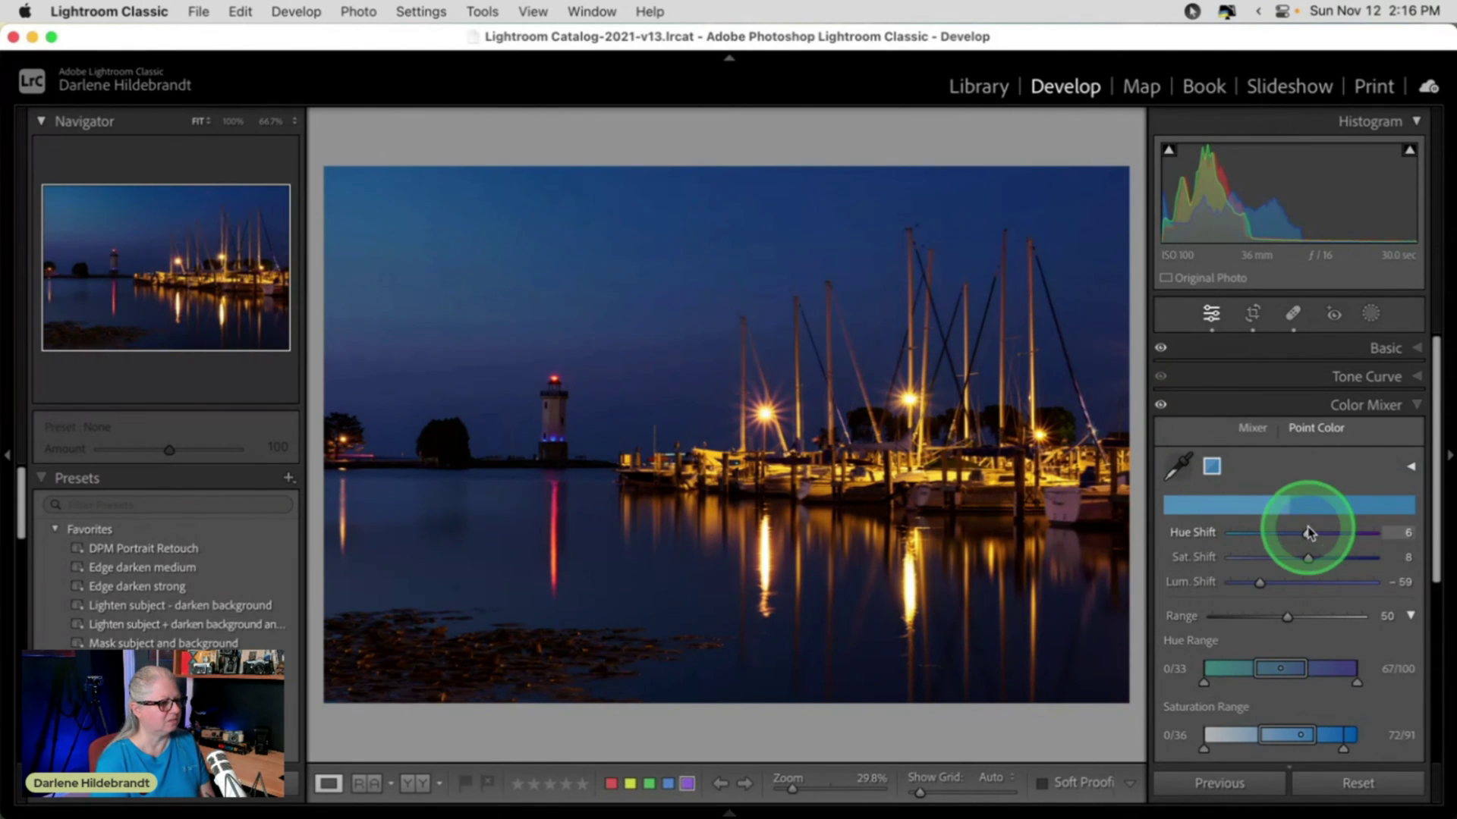
click(1260, 583)
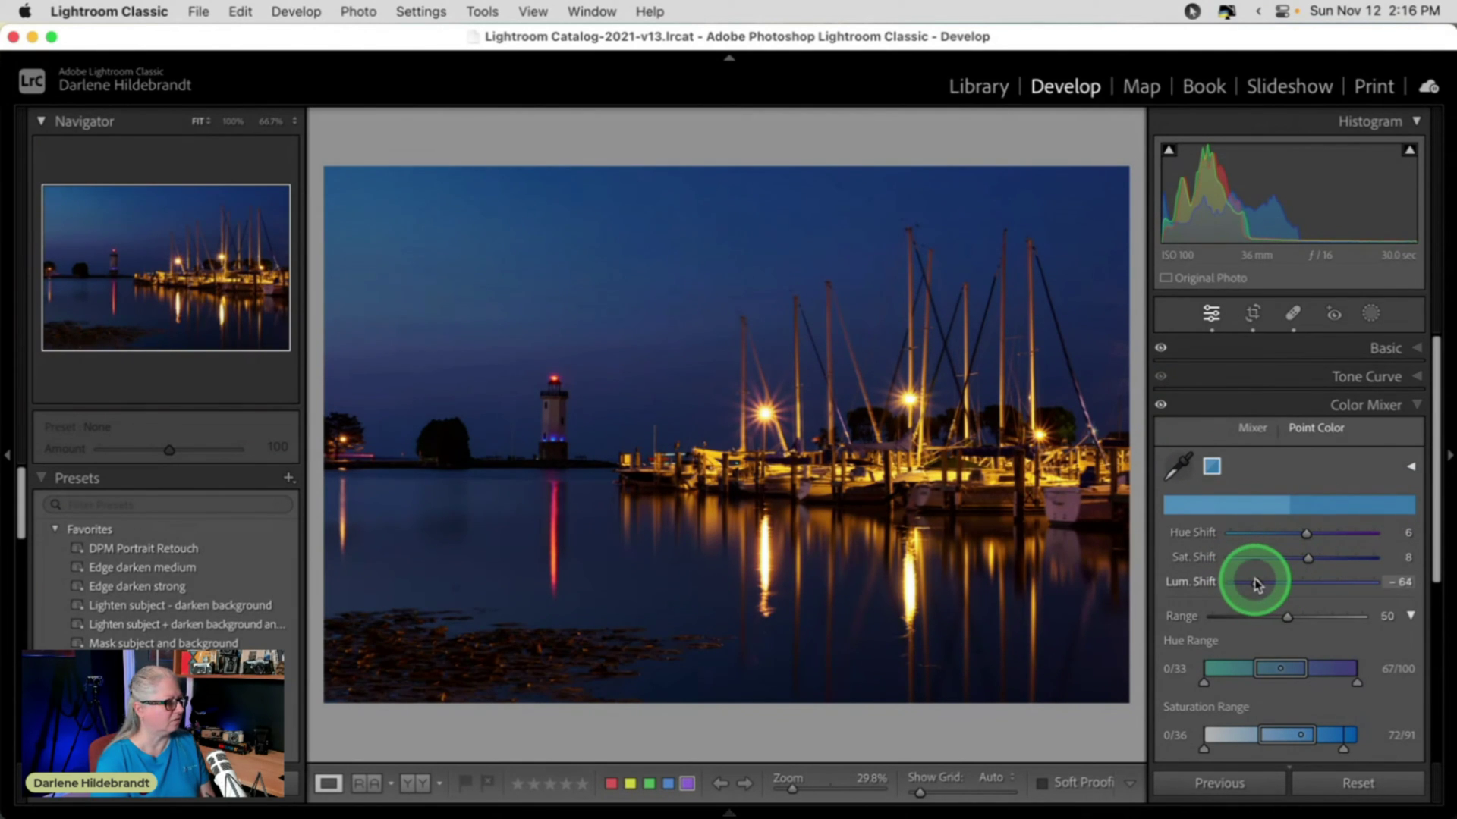
Step: In HSL Hue, drag on the sky with the Targeted Adjustment tool: Blue −10, Purple −4
click(1252, 430)
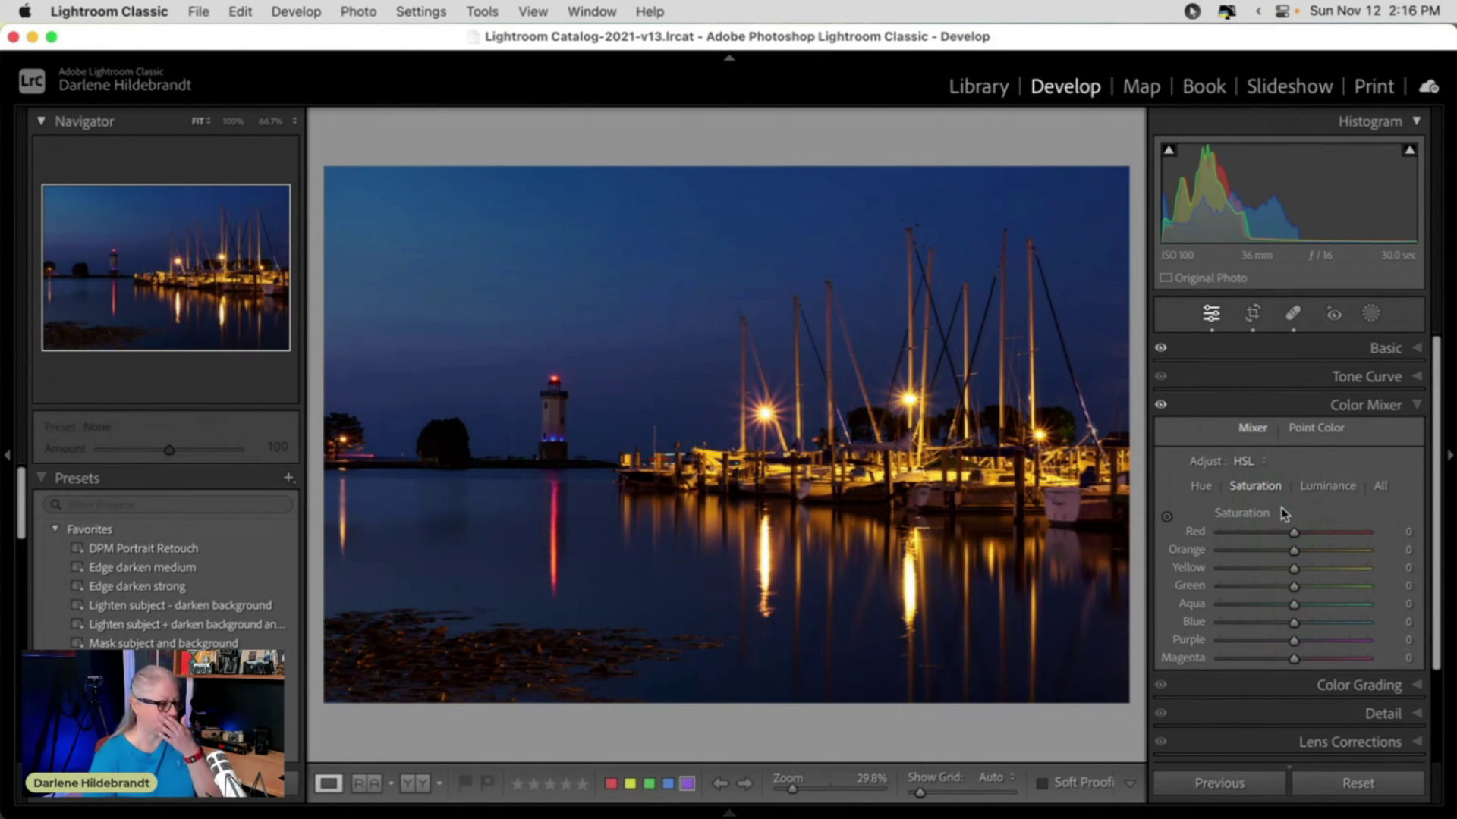
click(1269, 534)
click(1198, 487)
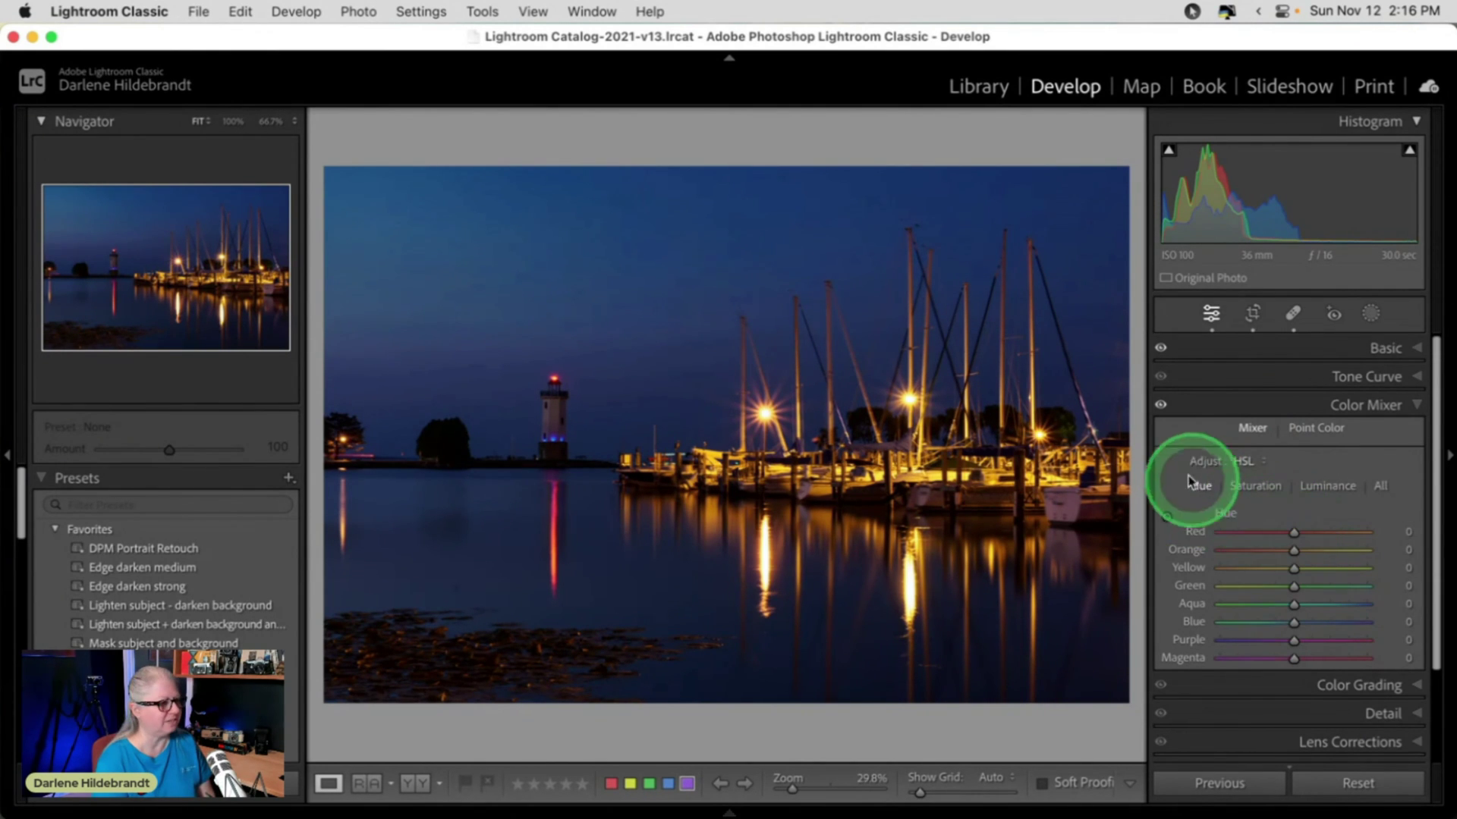
click(1195, 485)
click(1278, 592)
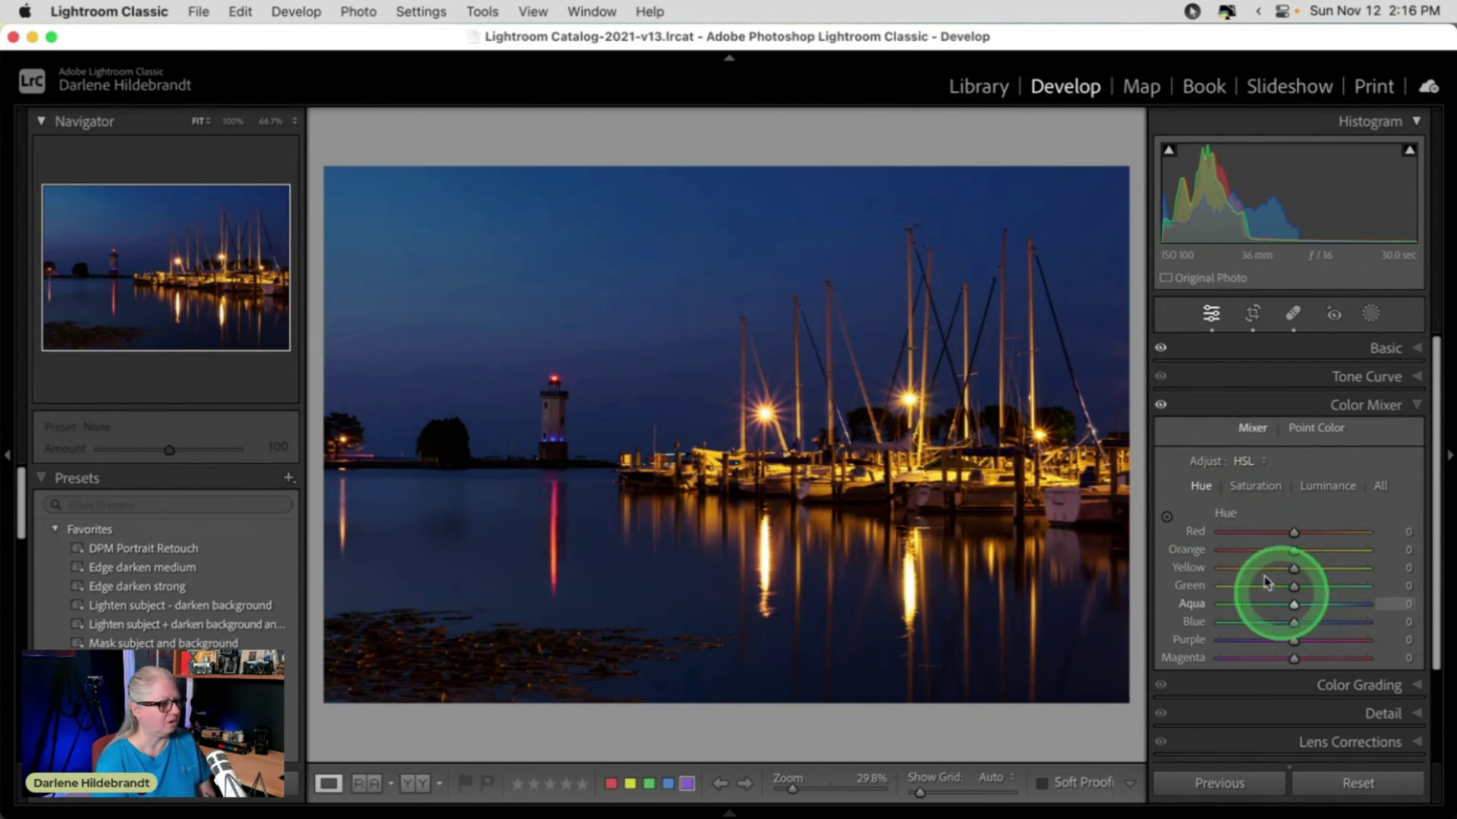
click(1167, 516)
drag(752, 227, 737, 196)
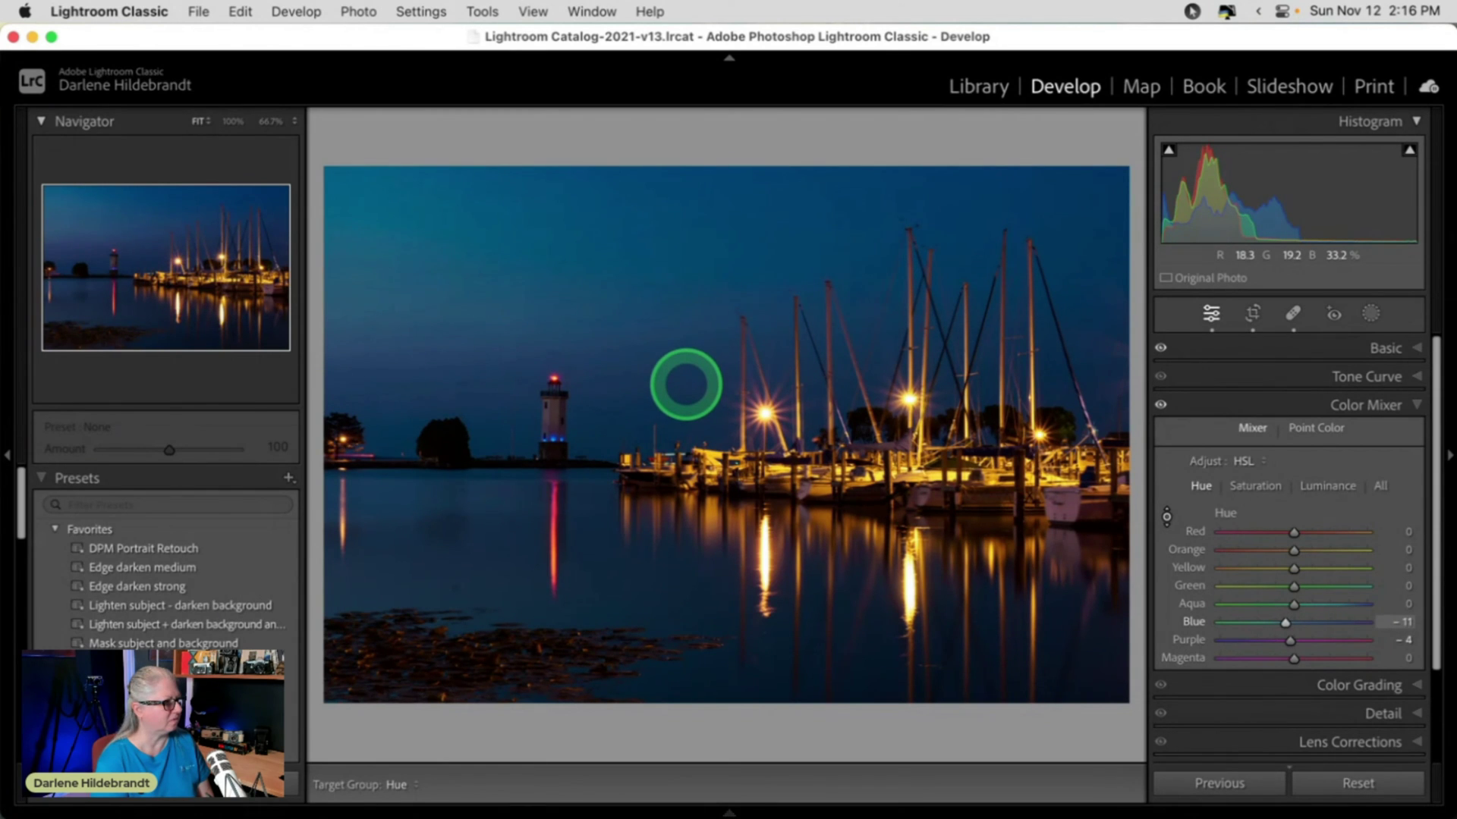
Step: Compare the edits, then drag on a mast light to set Orange −2 and Yellow −4
click(1161, 406)
click(1161, 406)
click(1160, 405)
click(1161, 406)
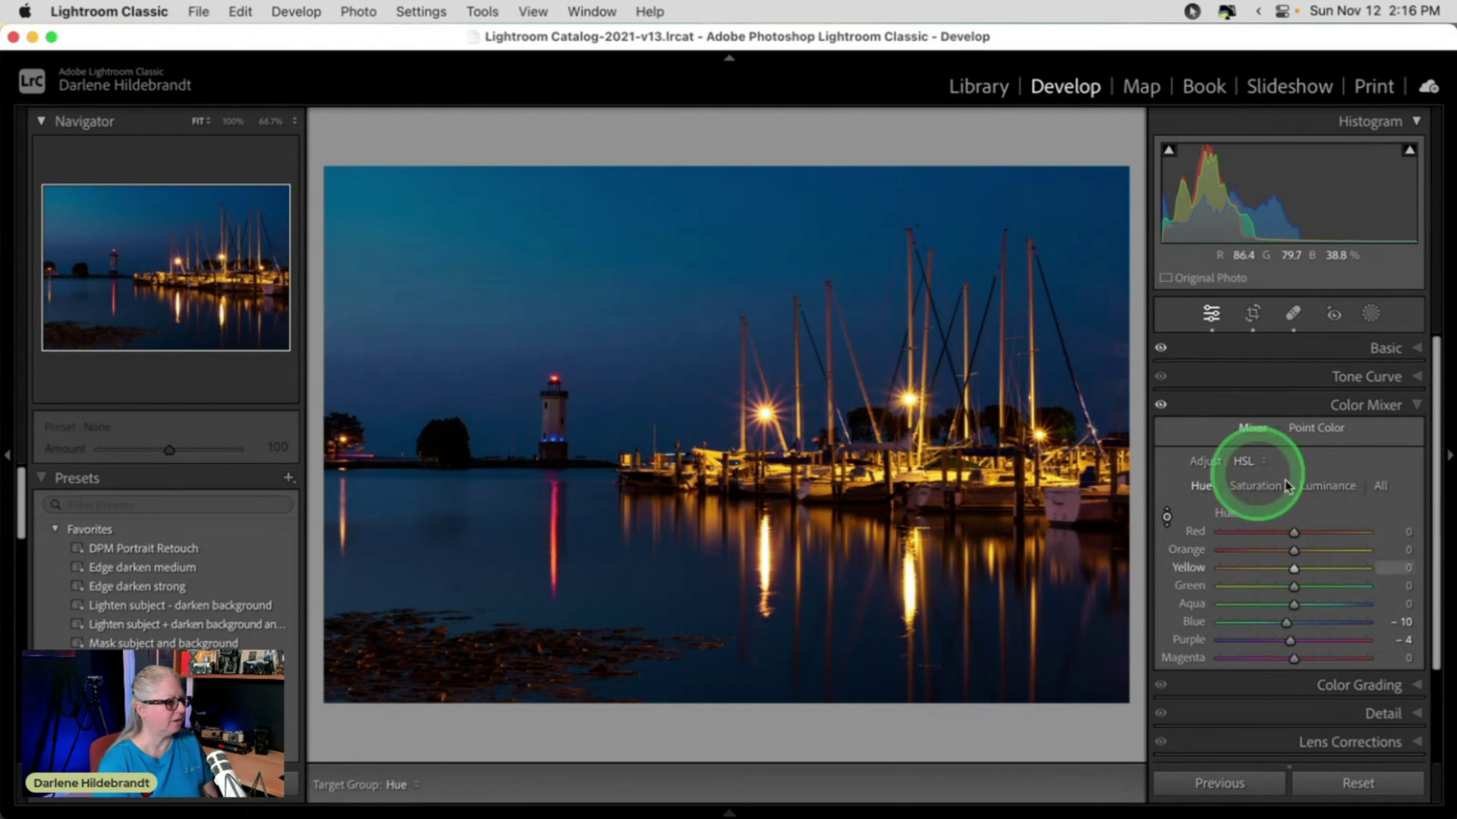
click(1257, 488)
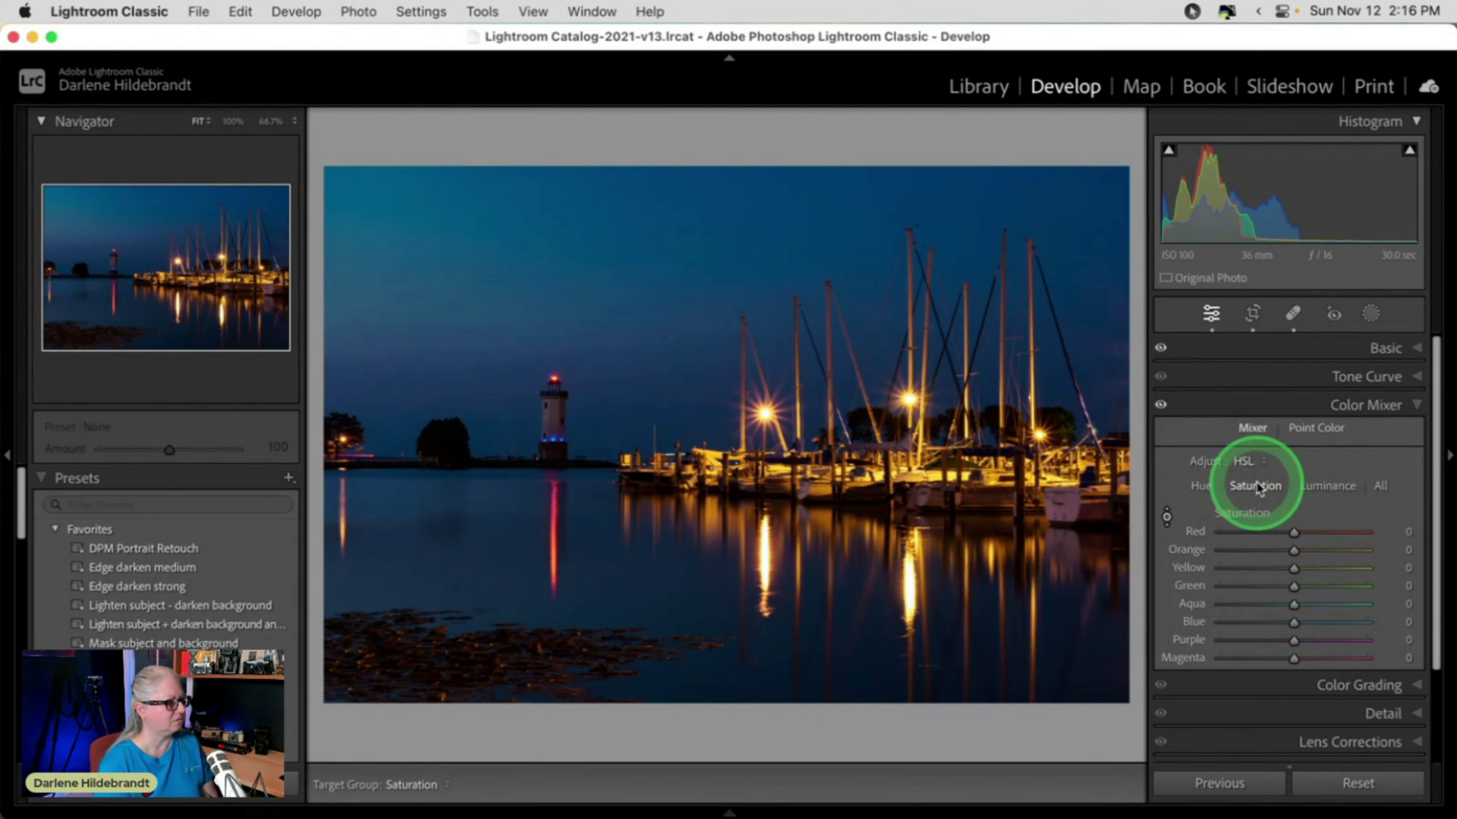
click(1201, 486)
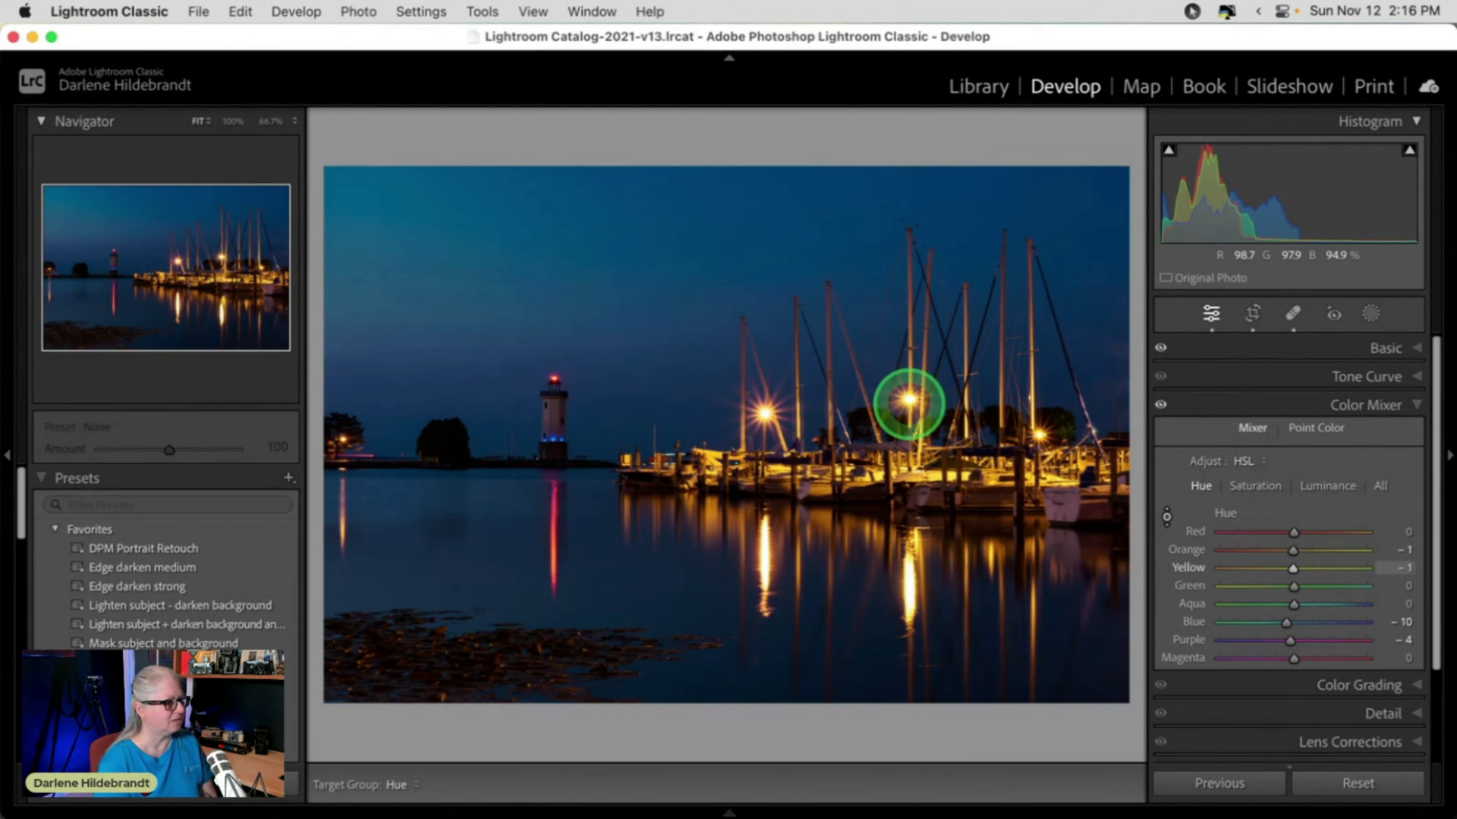
drag(909, 412, 904, 346)
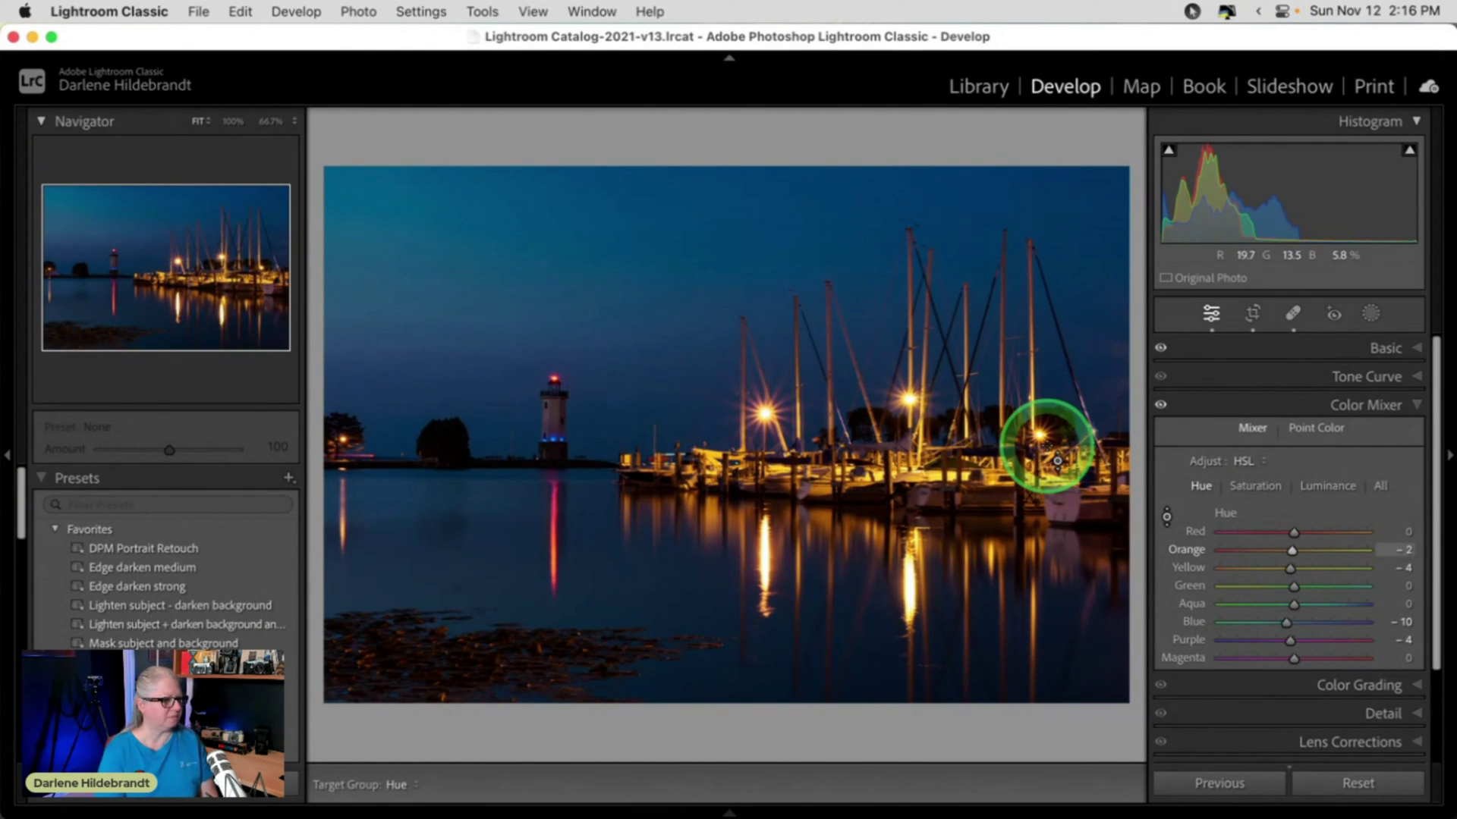
Step: Adjust the Purple saturation, then set the Purple hue to −10
click(1238, 487)
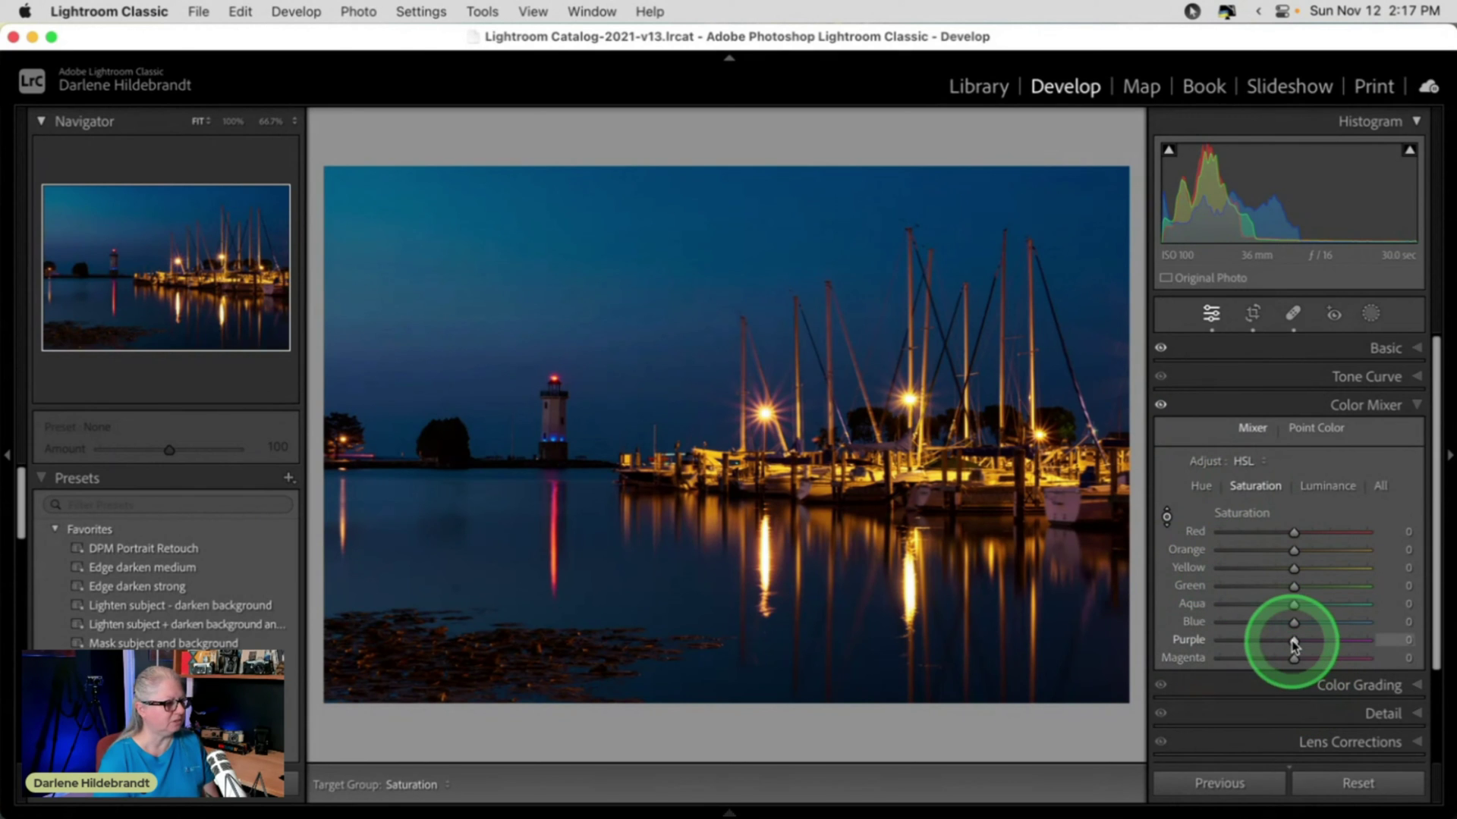
mouse_move(1293, 643)
mouse_down()
mouse_move(1260, 638)
mouse_move(1346, 634)
mouse_move(1165, 636)
mouse_move(1306, 641)
mouse_up()
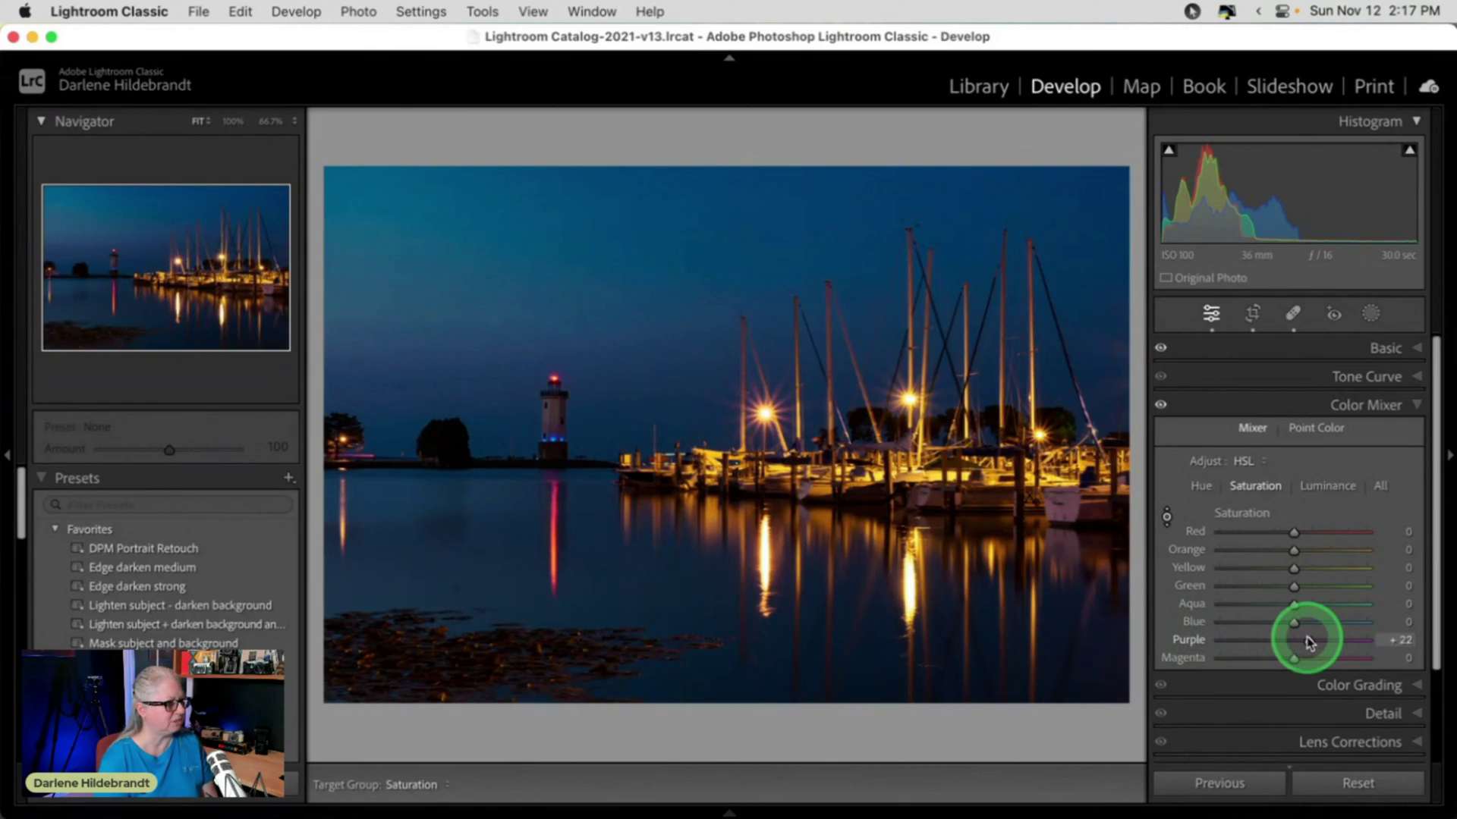
click(1199, 484)
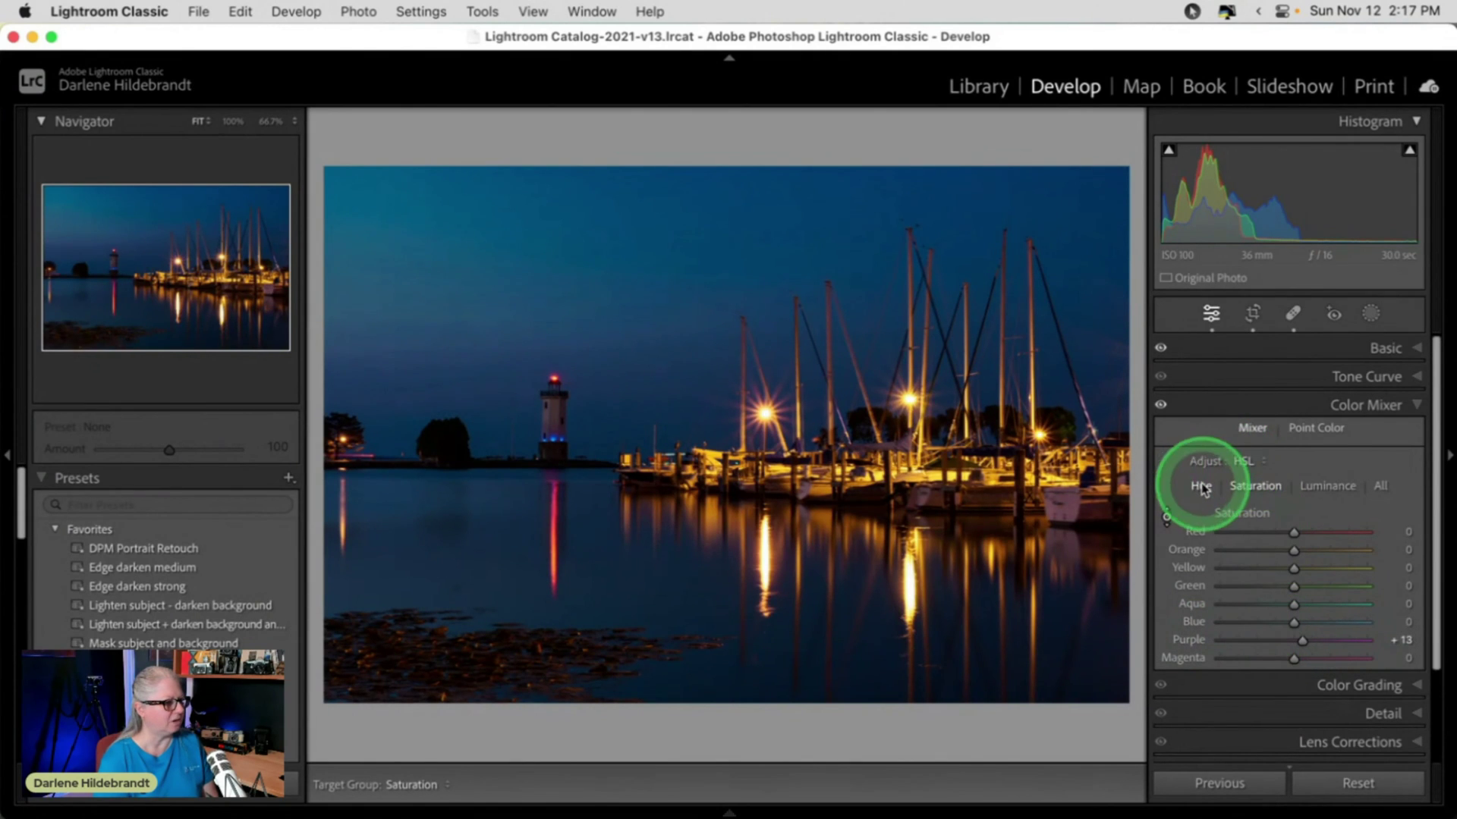
mouse_move(1292, 645)
mouse_down()
mouse_move(1269, 645)
mouse_move(1286, 640)
mouse_up()
click(1165, 406)
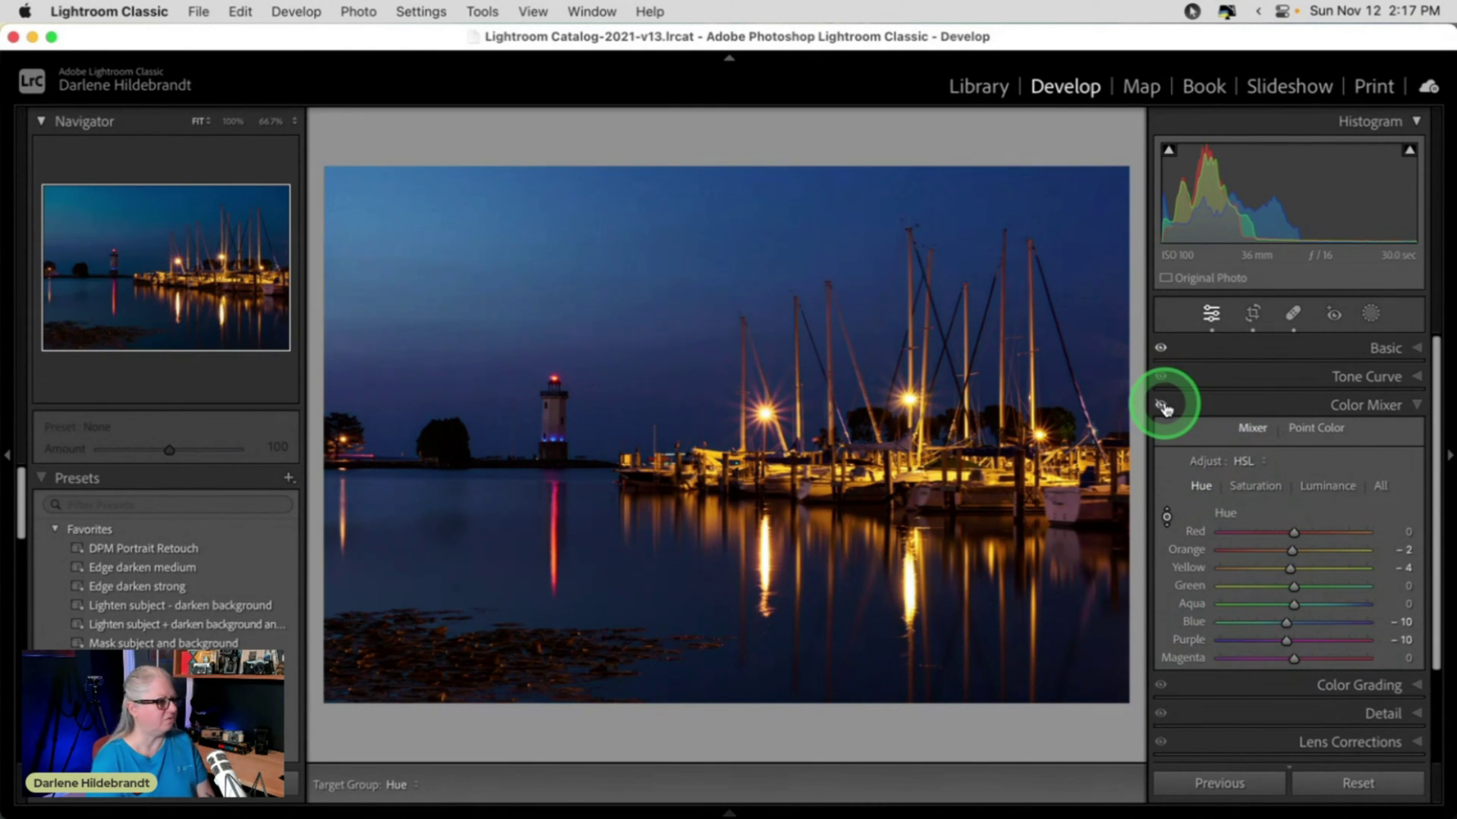
Step: Compare the photo with and without the colour mixer edits, then collapse Color Mixer
click(1165, 407)
click(1165, 407)
click(1165, 407)
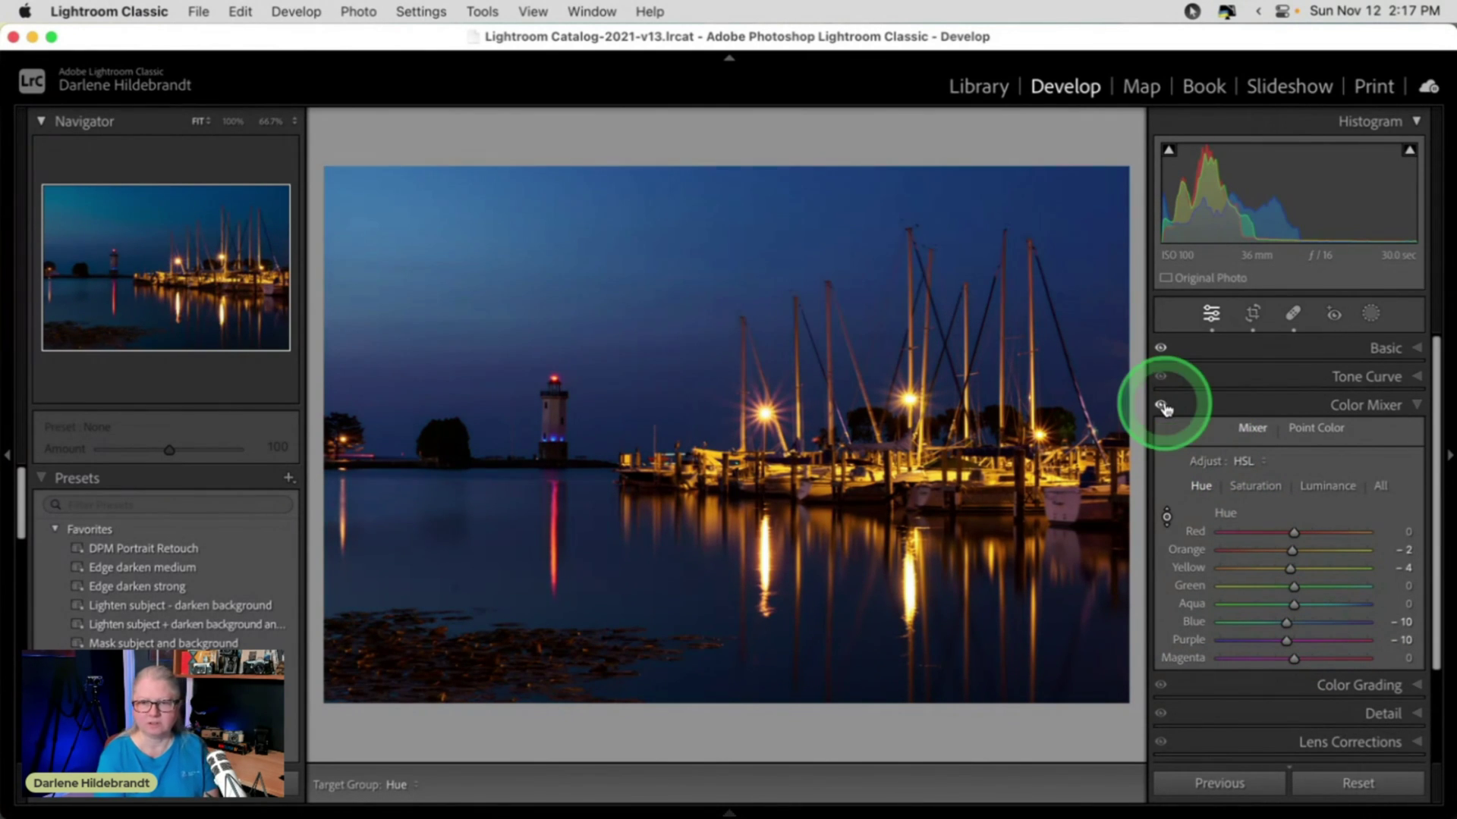
click(1164, 407)
click(1164, 406)
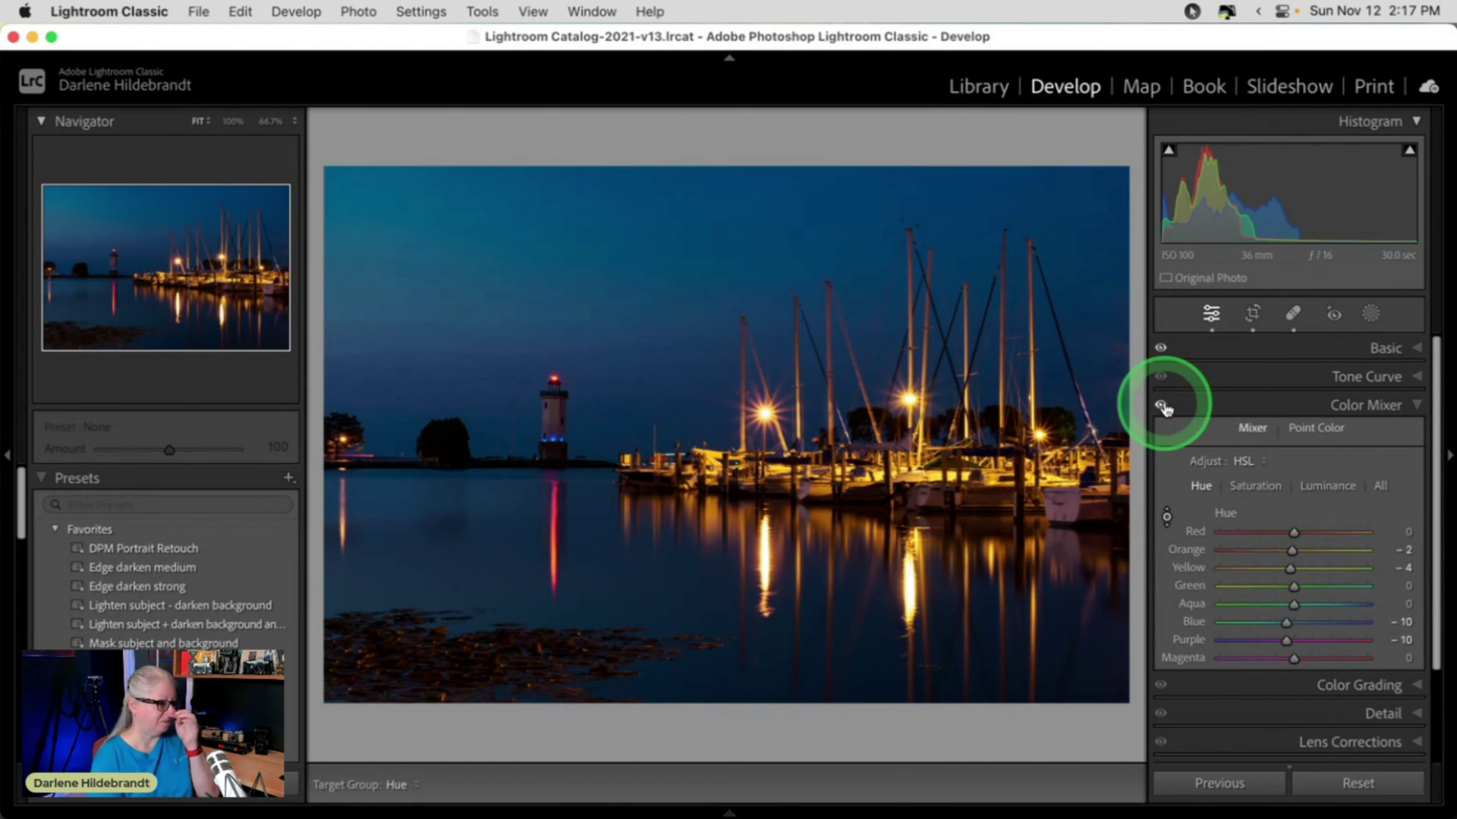
click(1214, 408)
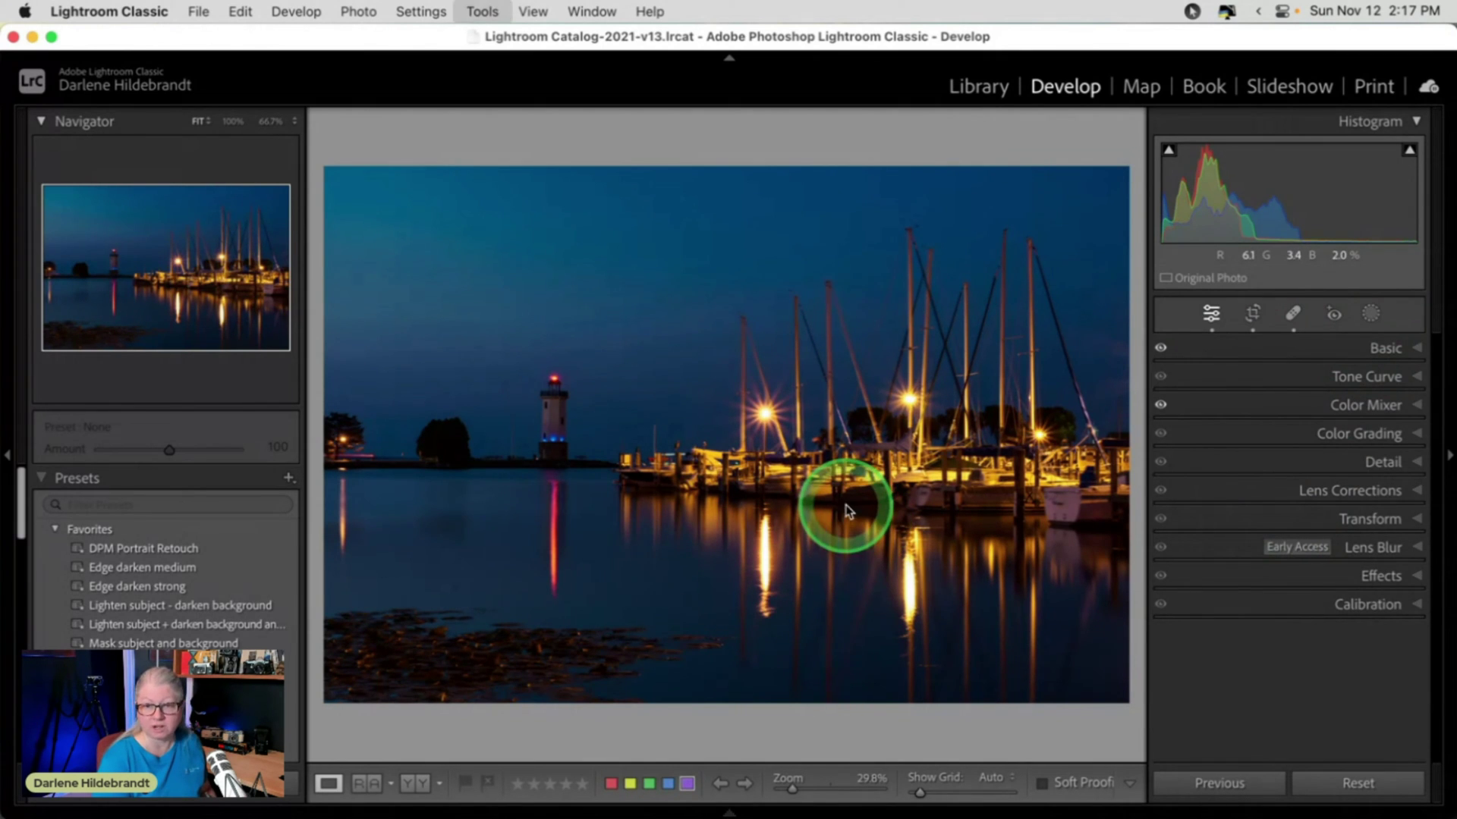
Step: Draw a linear gradient over the water below the docks, reset its Highlights to 0, and select Mask 1
key(m)
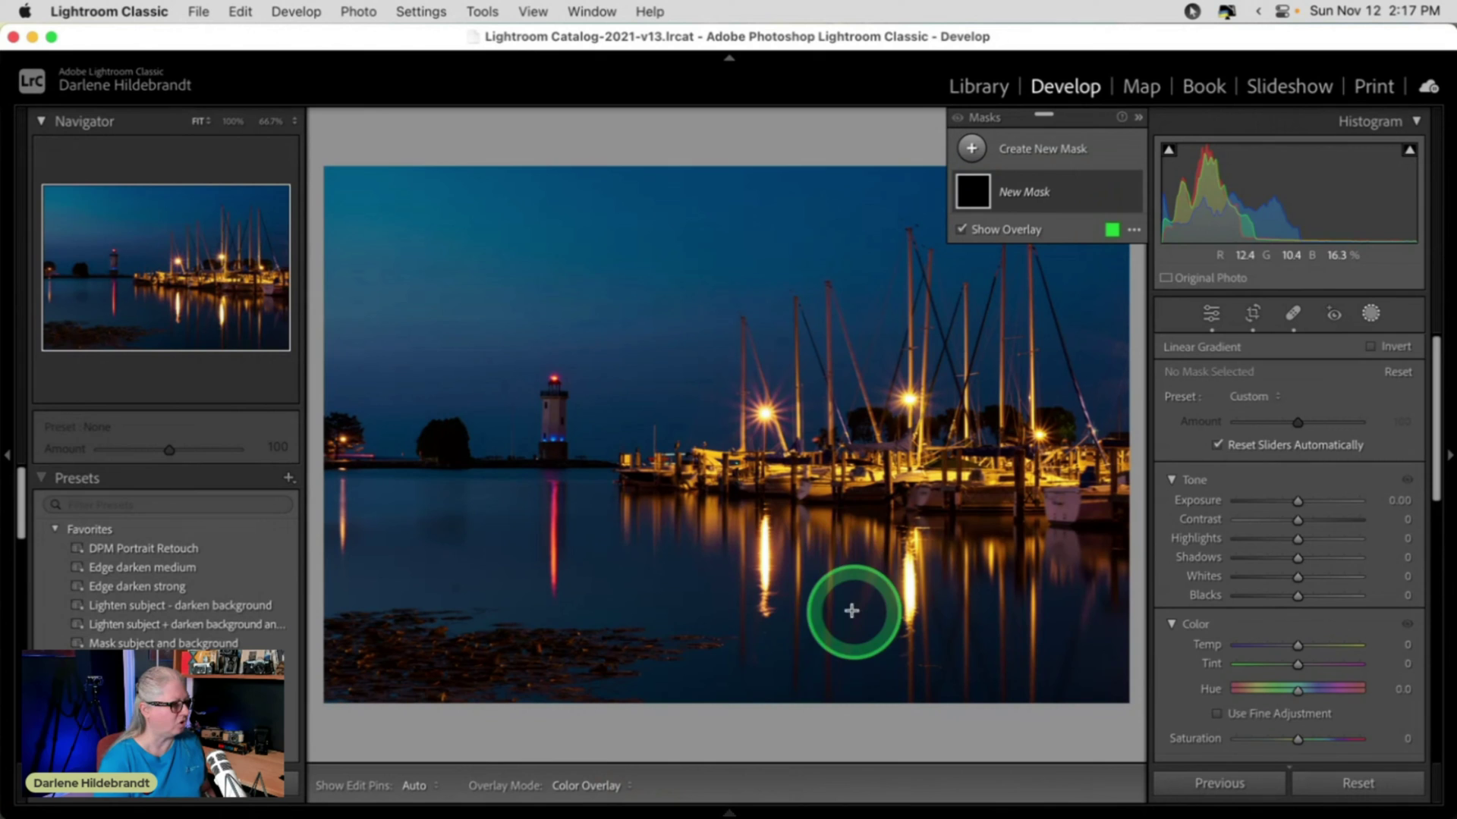
drag(832, 528, 836, 438)
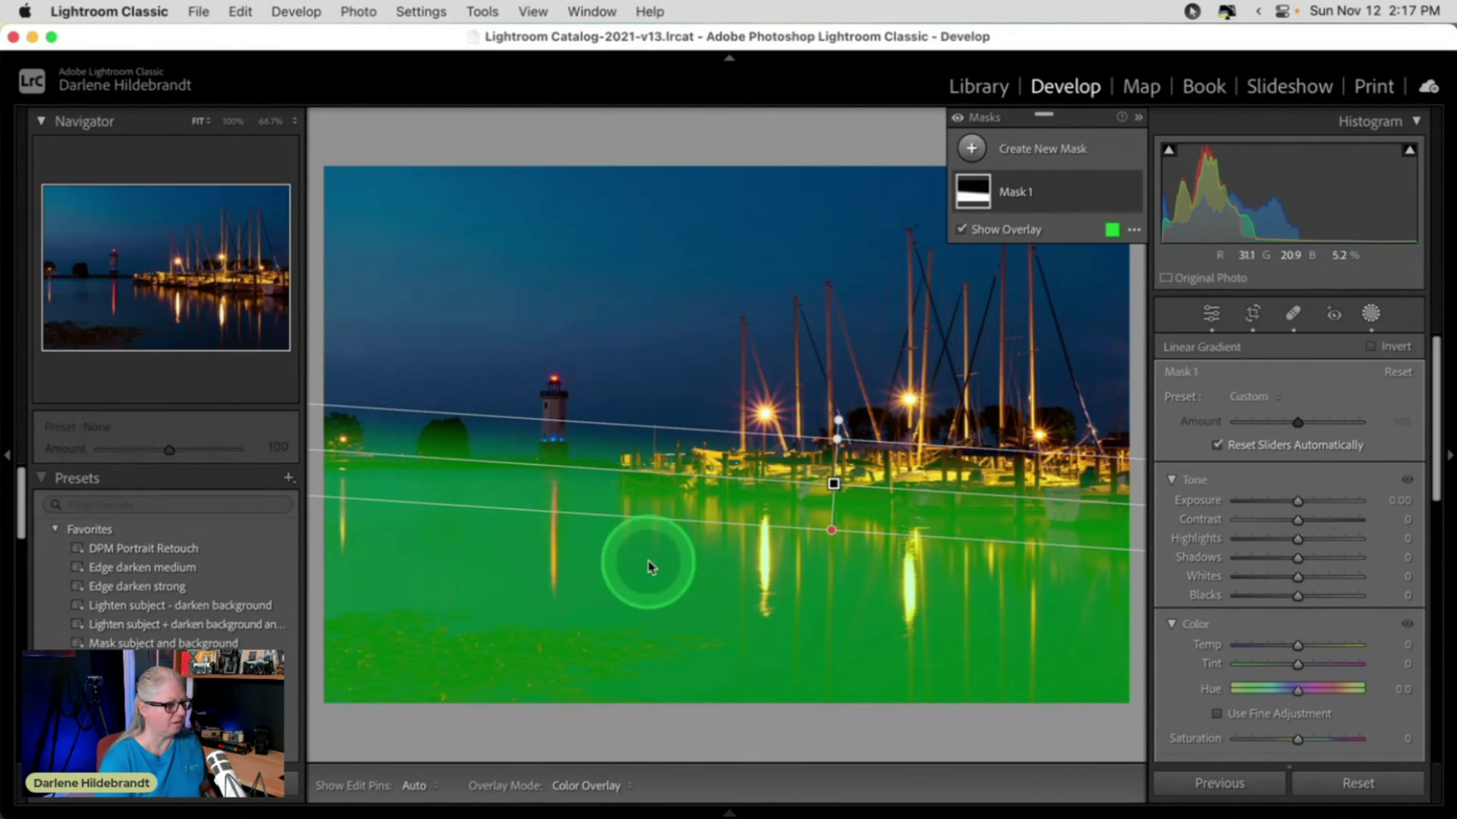
drag(1296, 538, 1264, 540)
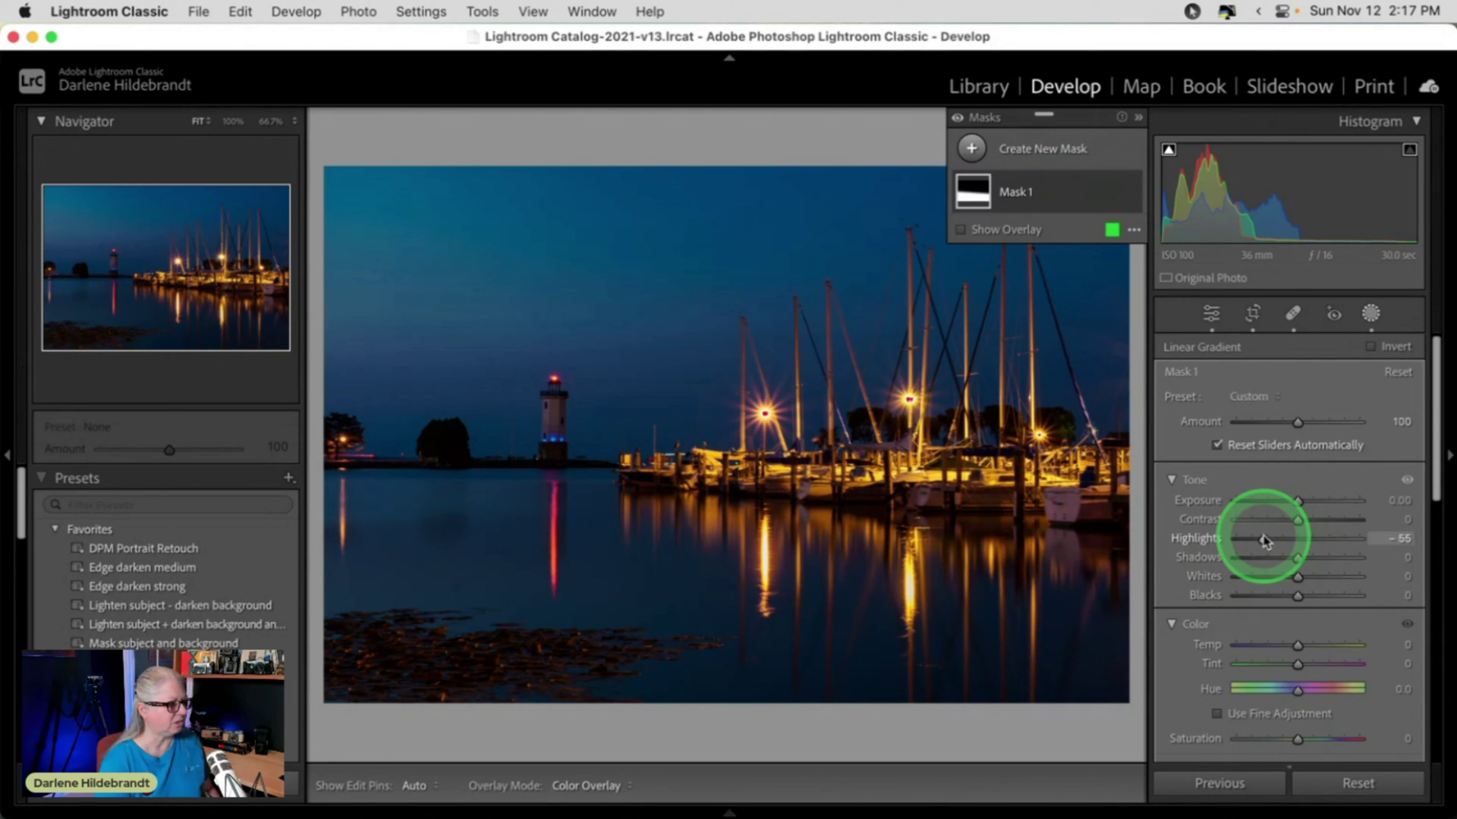
double_click(1263, 540)
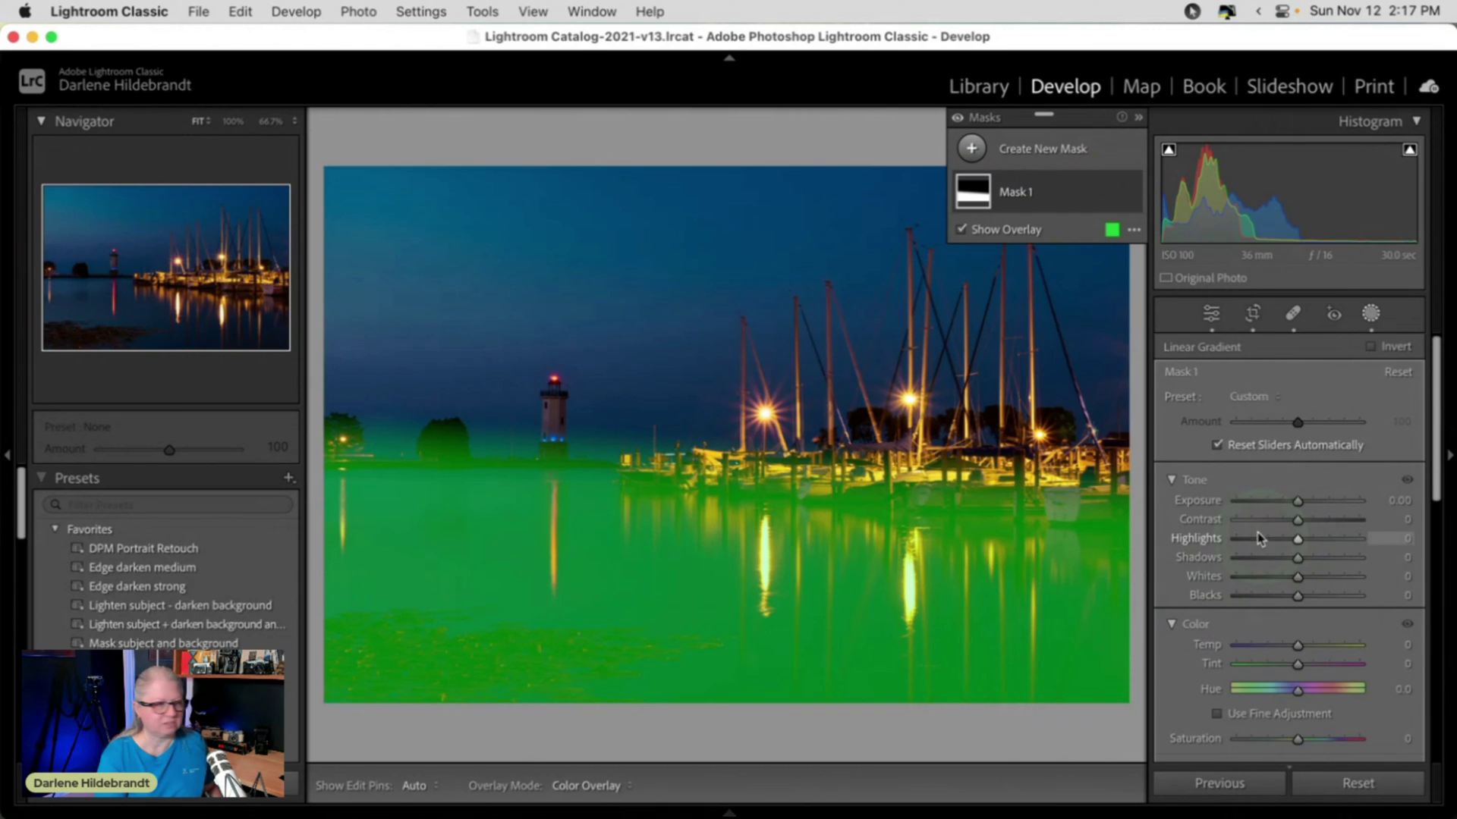
click(1085, 248)
click(1080, 206)
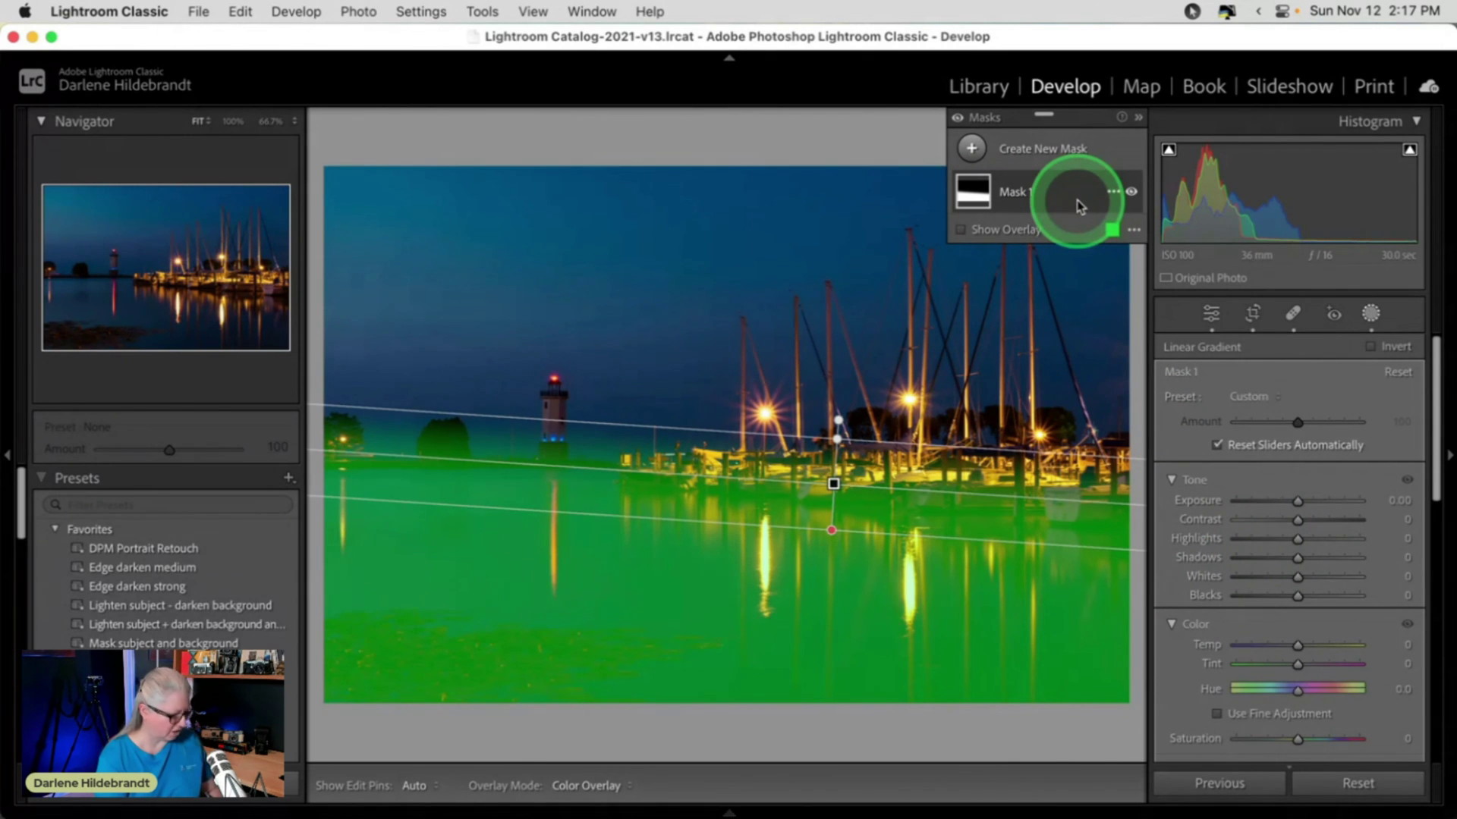
click(1261, 527)
click(898, 572)
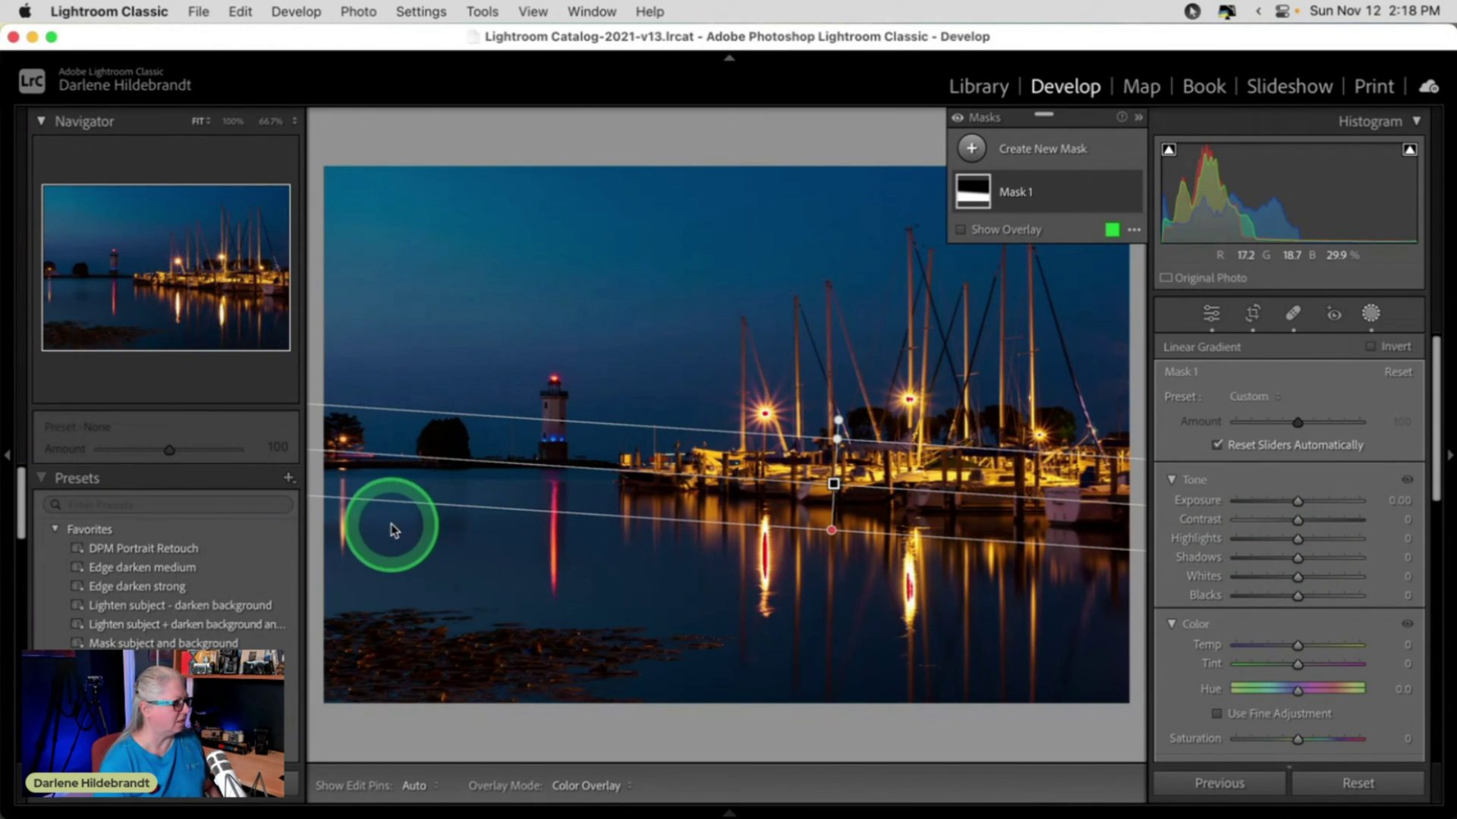
Step: Set Mask 1's Highlights to −39 and Shadows to +17, and reset Blacks to 0
mouse_move(1299, 541)
mouse_down()
mouse_move(1275, 542)
mouse_move(1366, 539)
mouse_move(1248, 542)
mouse_move(1278, 539)
mouse_up()
click(755, 530)
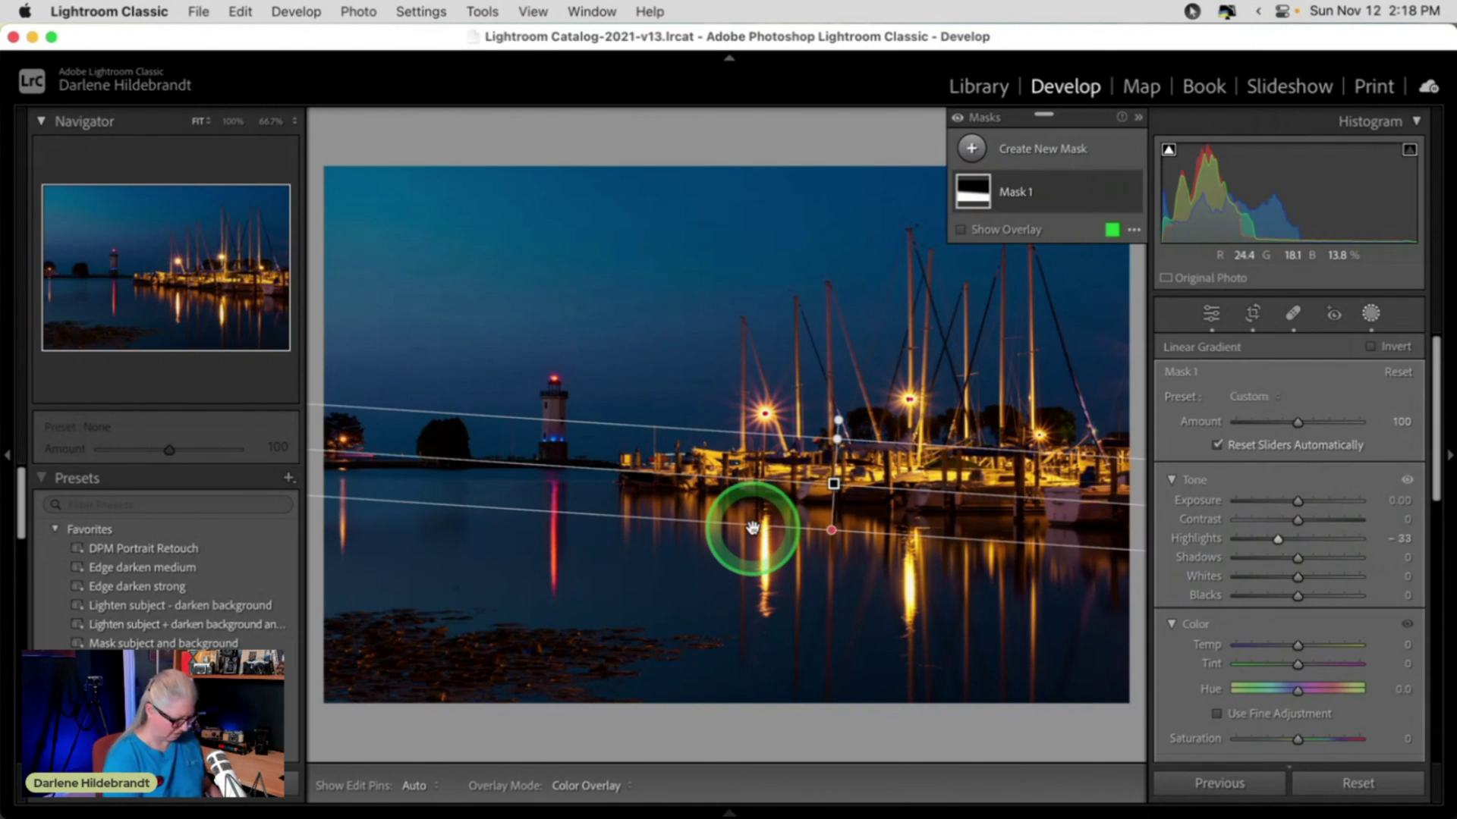
drag(753, 528, 495, 532)
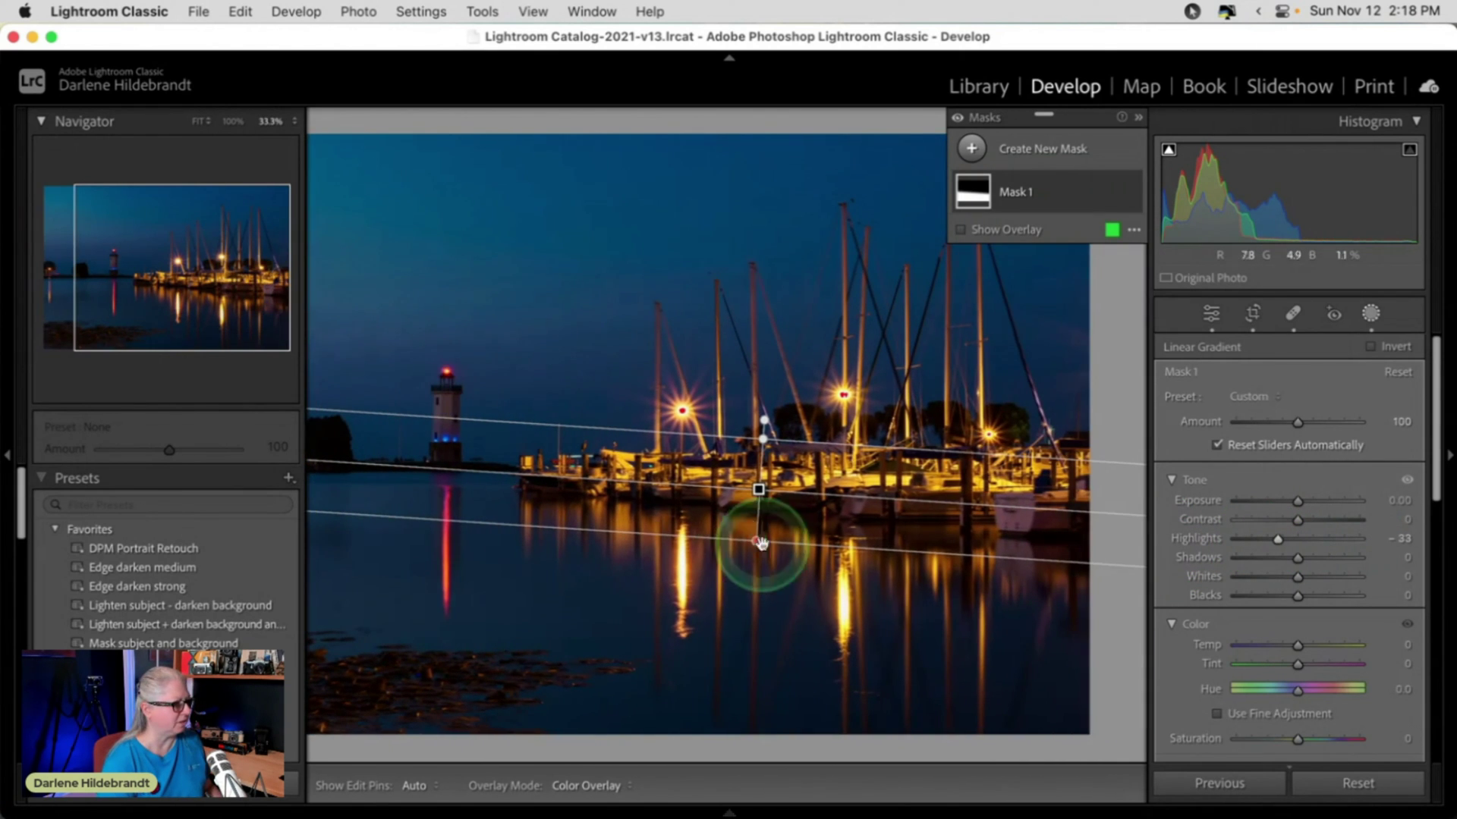
mouse_move(1277, 539)
mouse_down()
mouse_move(1345, 538)
mouse_move(1252, 548)
mouse_move(1273, 538)
mouse_up()
click(501, 622)
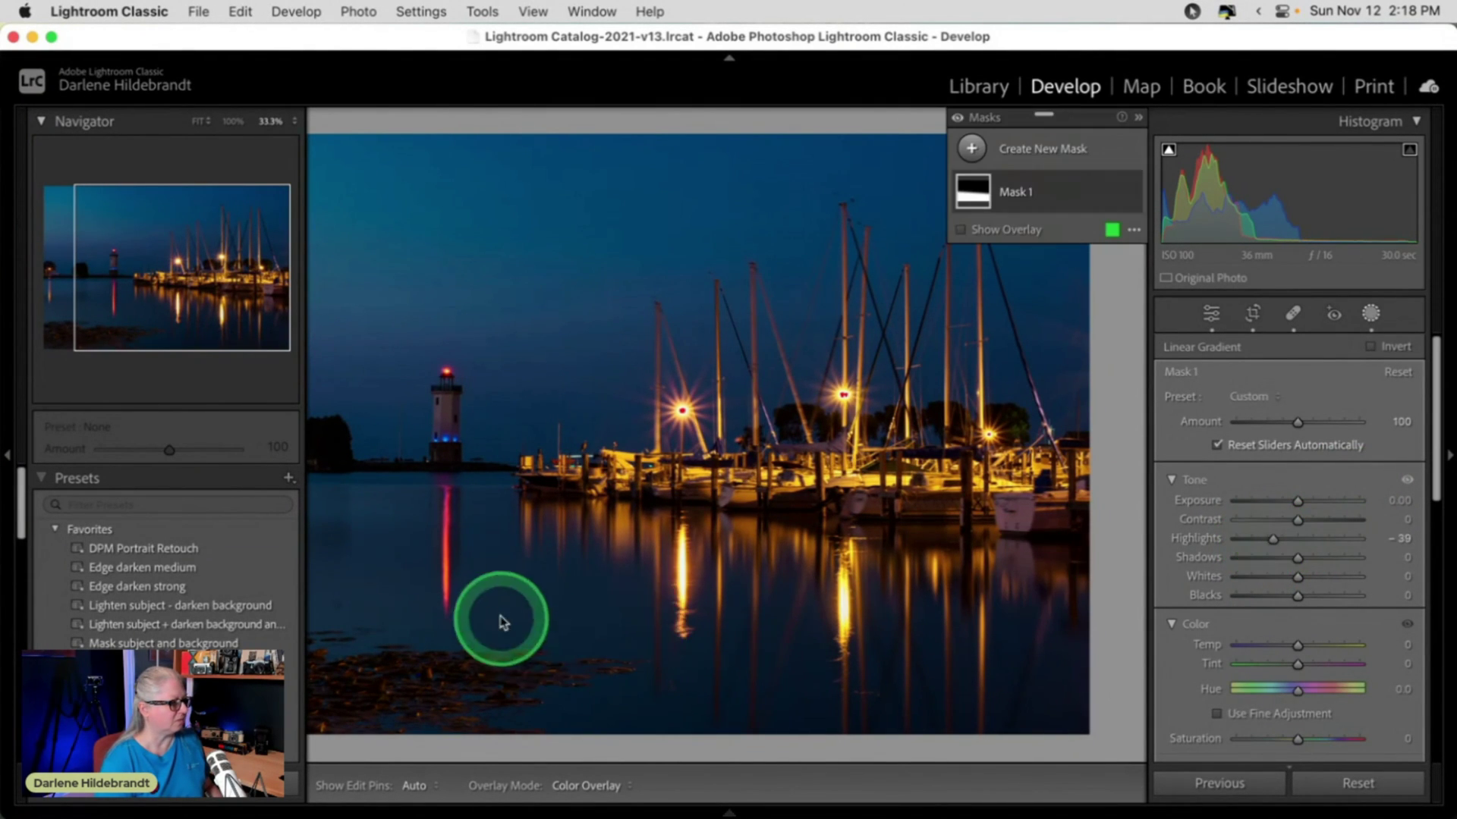
click(651, 612)
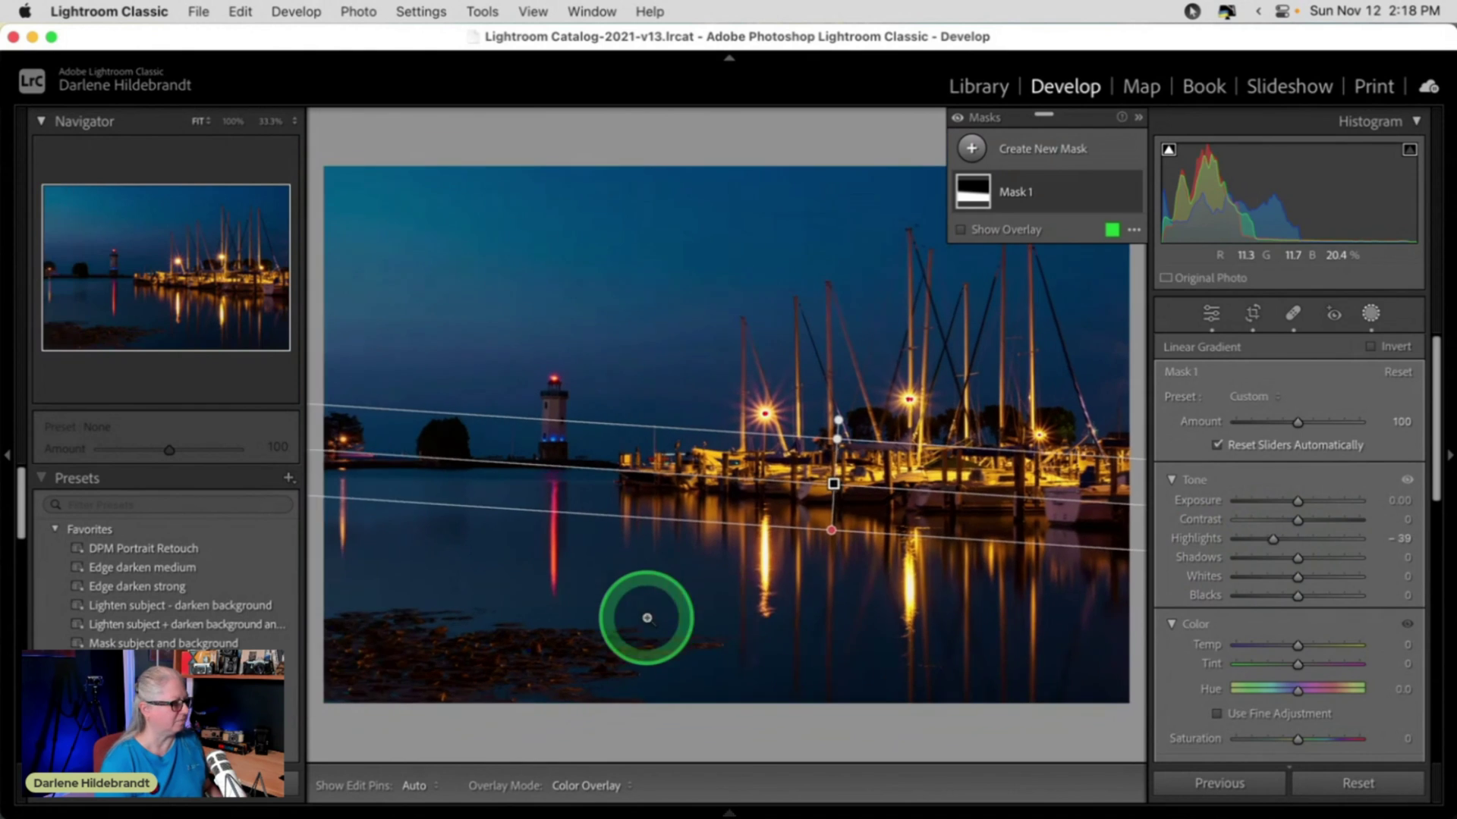
click(1352, 570)
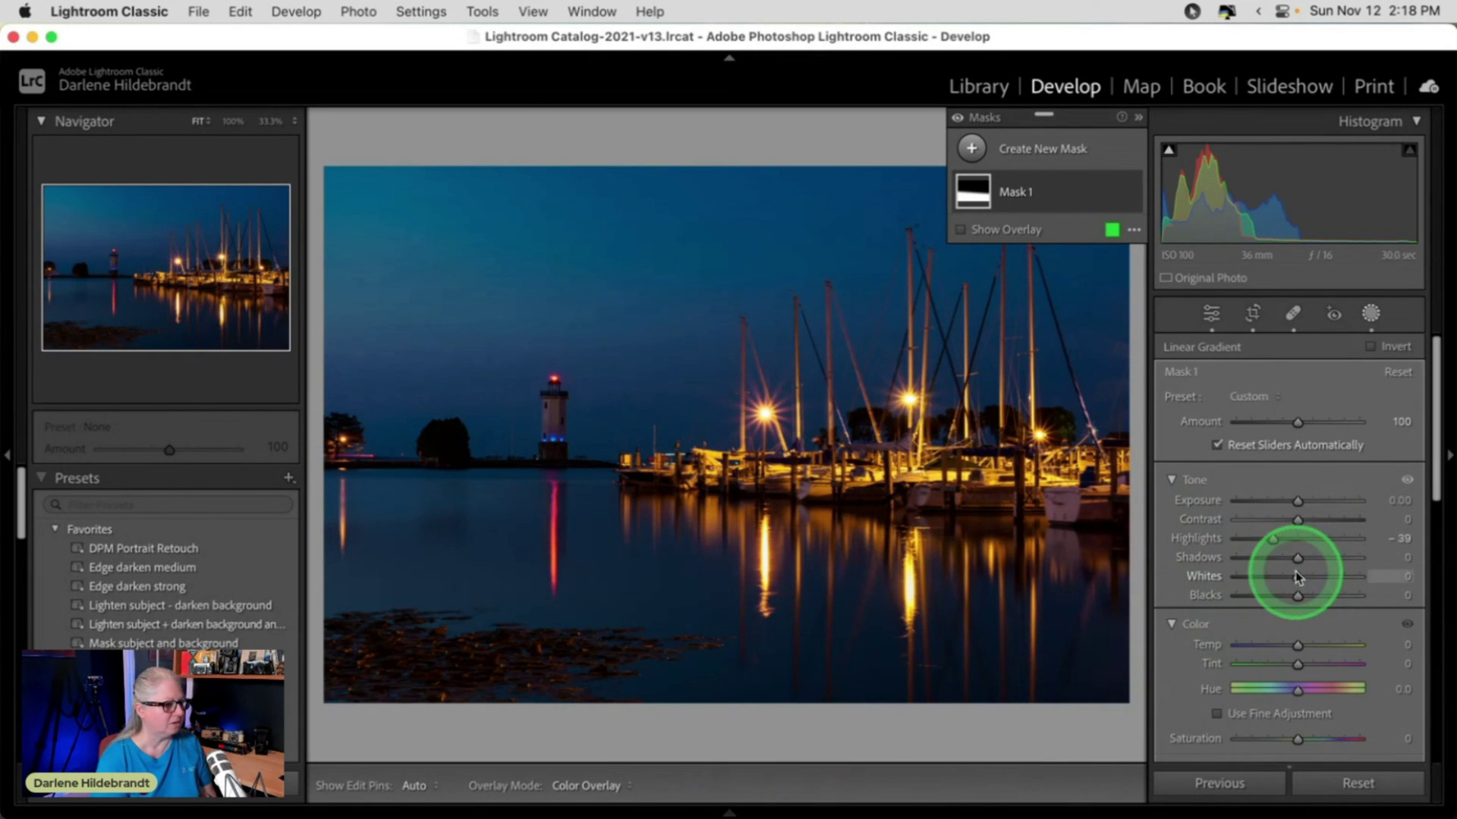
drag(1295, 559, 1292, 598)
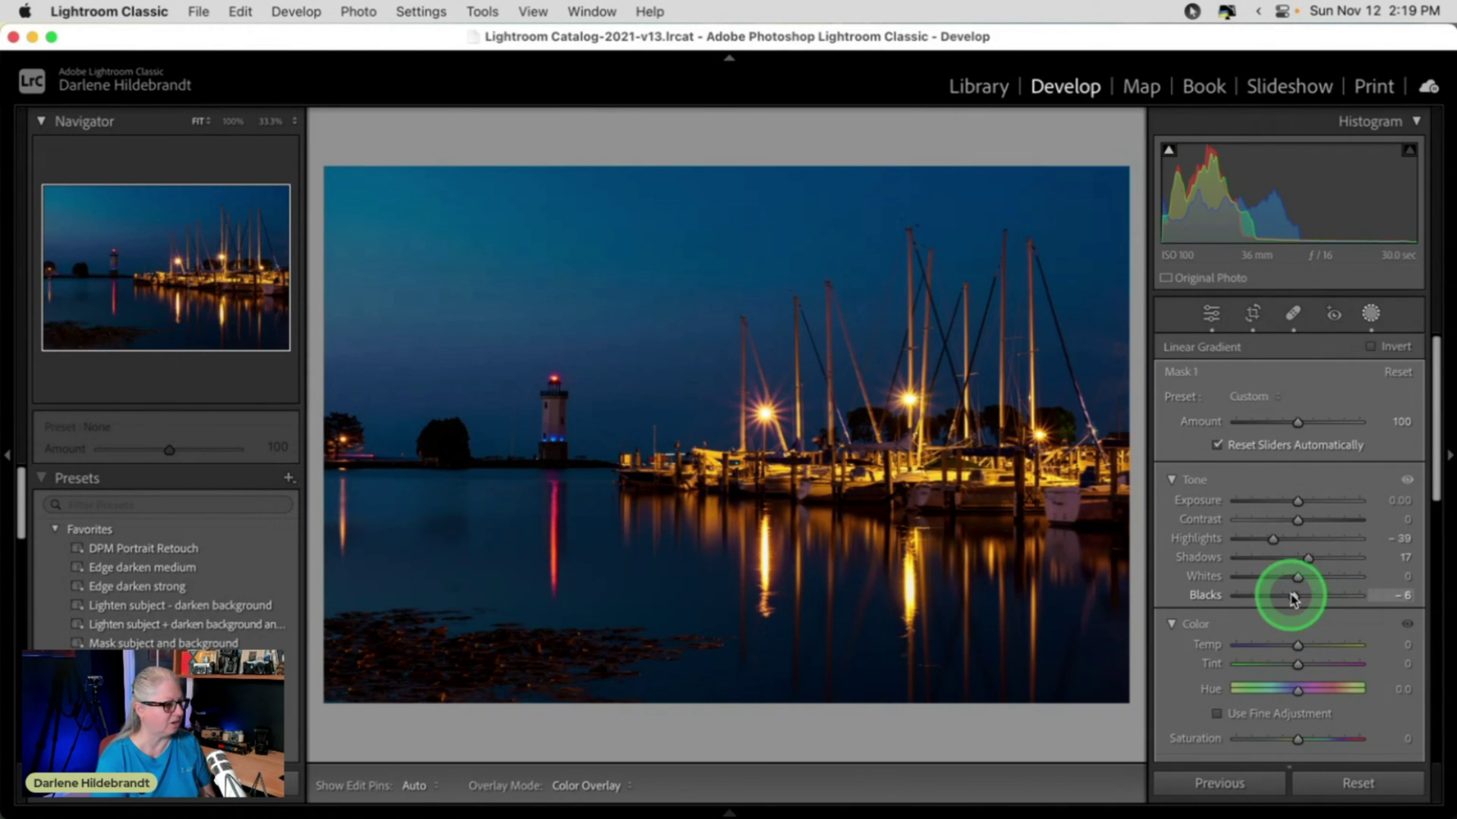
double_click(1292, 598)
Step: Close masking and in Basic set Shadows +38, Blacks −2 and Tint +5
click(1374, 317)
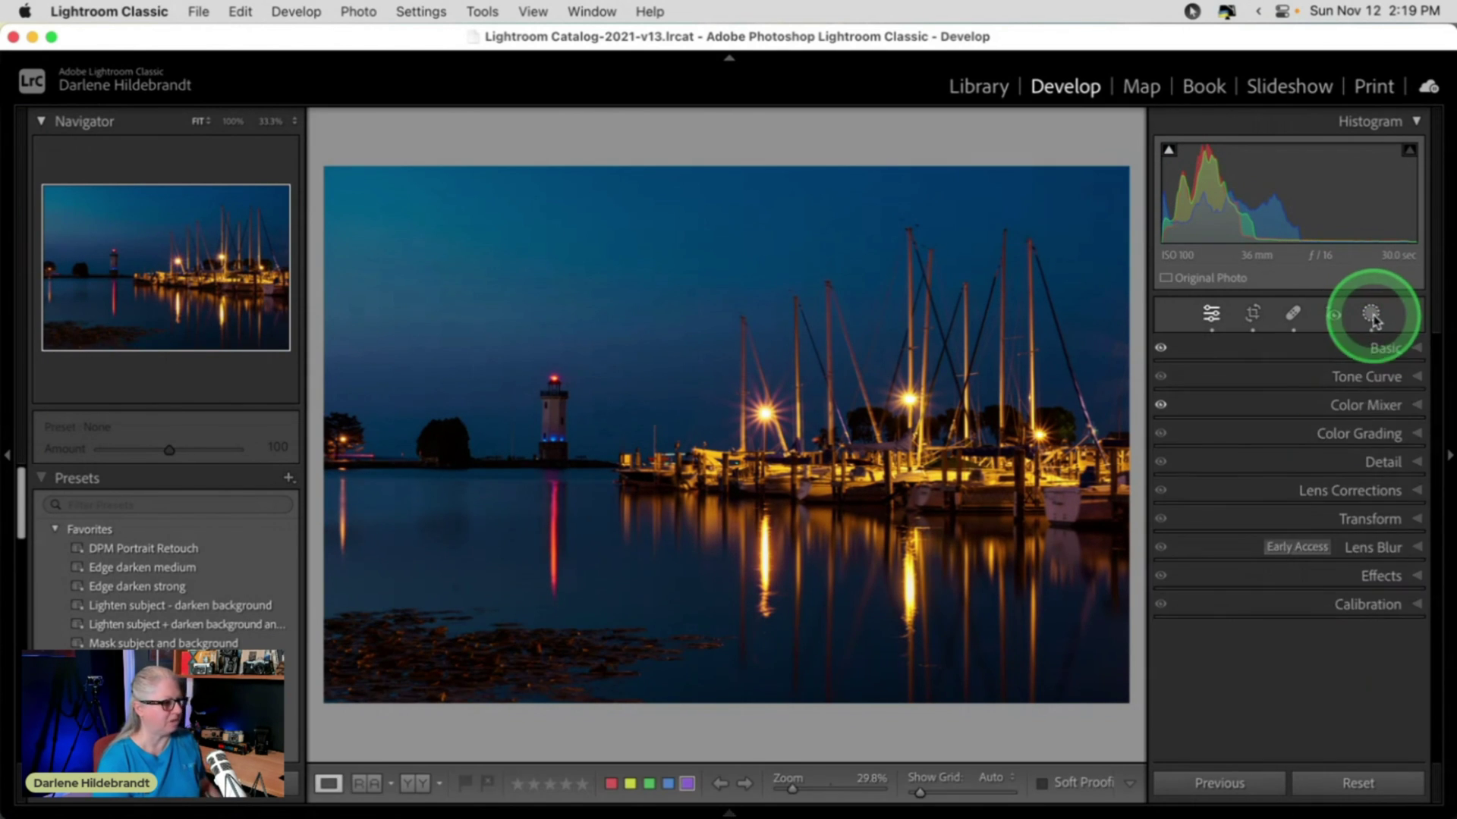
click(1381, 348)
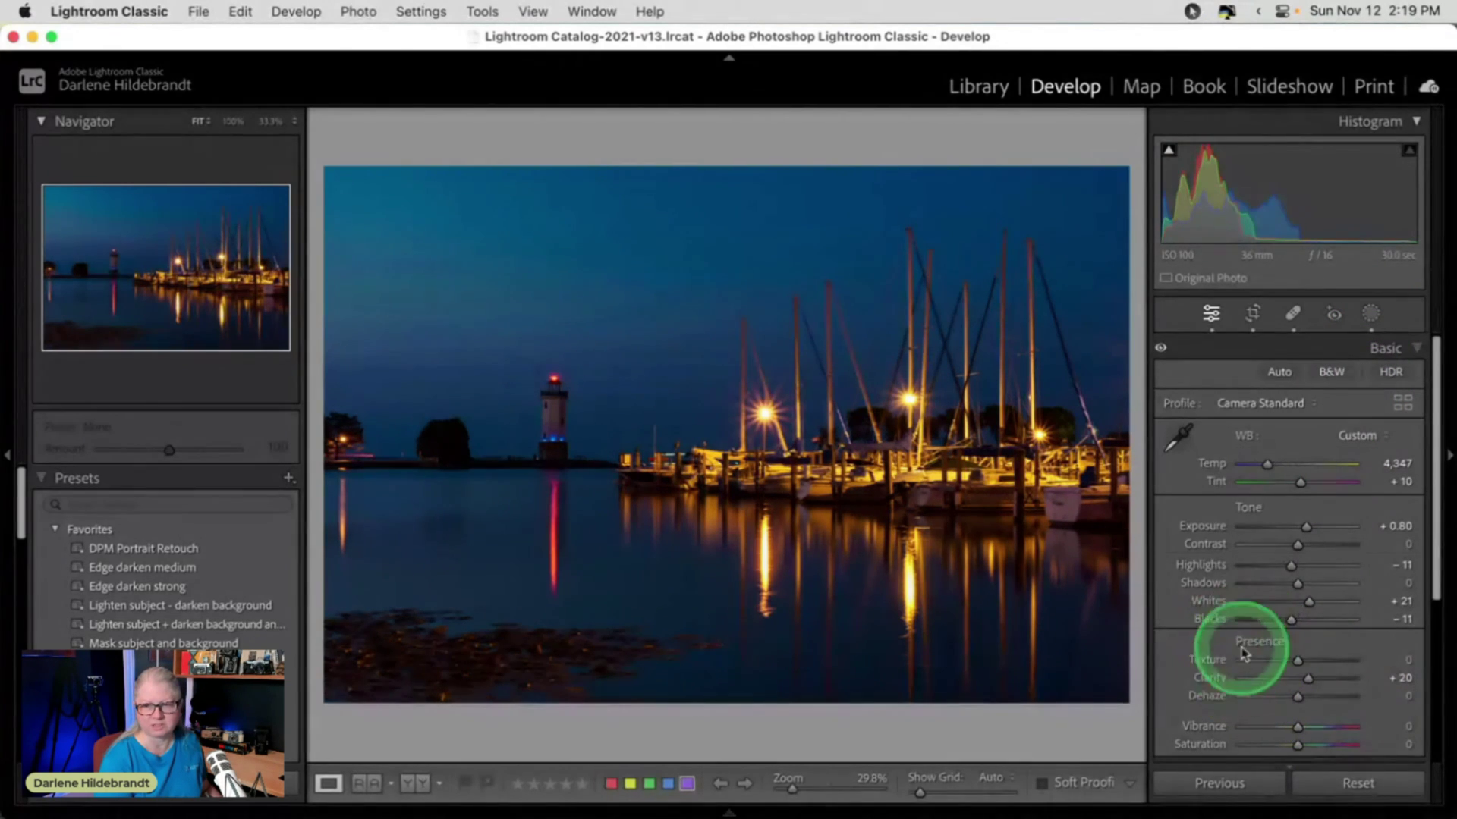
mouse_move(1292, 622)
mouse_down()
mouse_move(1254, 621)
mouse_move(1345, 621)
mouse_move(1267, 616)
mouse_move(1289, 616)
mouse_move(1291, 577)
mouse_move(1322, 582)
mouse_move(1311, 577)
mouse_move(1294, 617)
mouse_up()
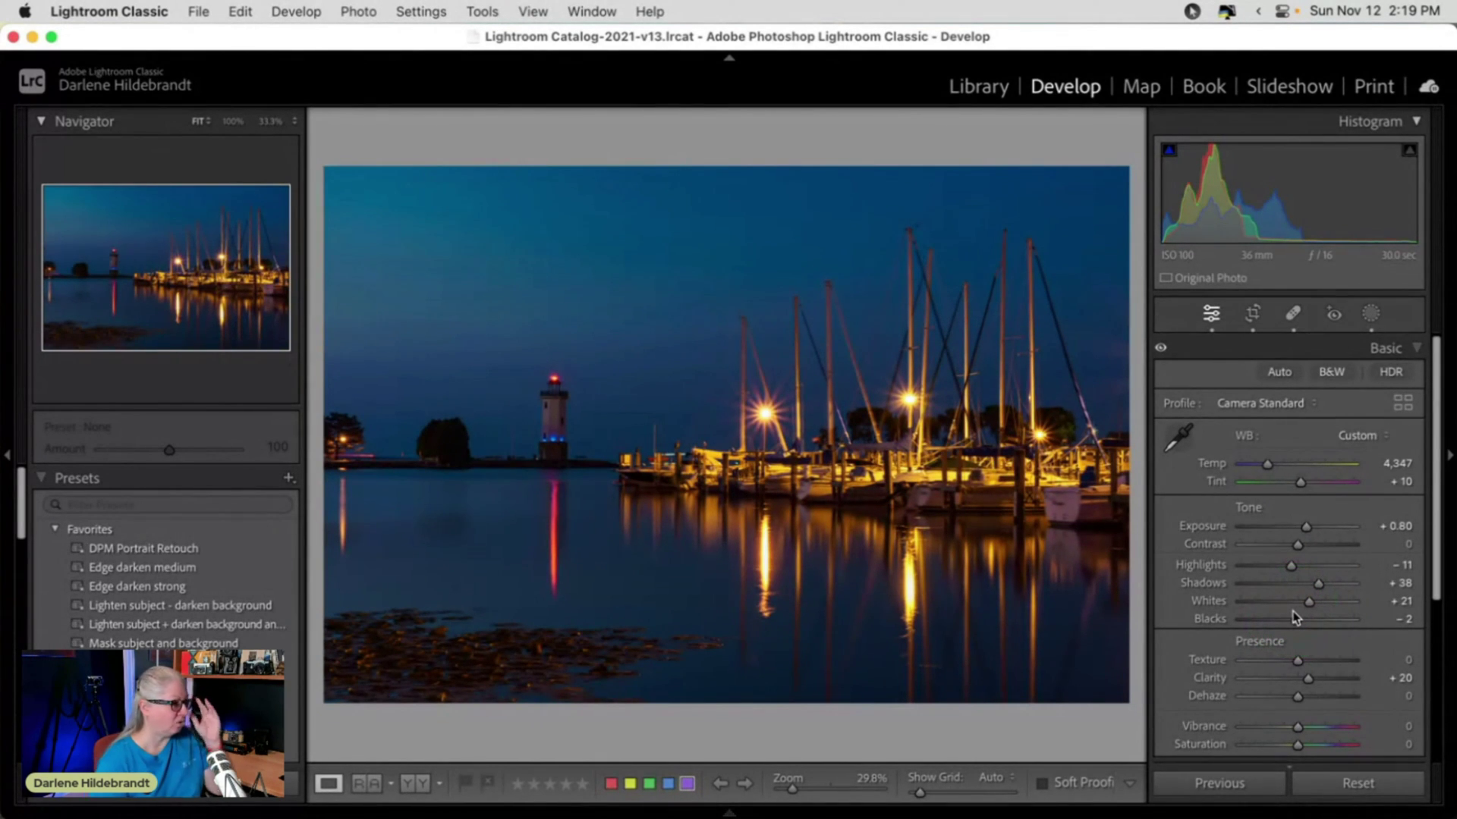
click(1394, 482)
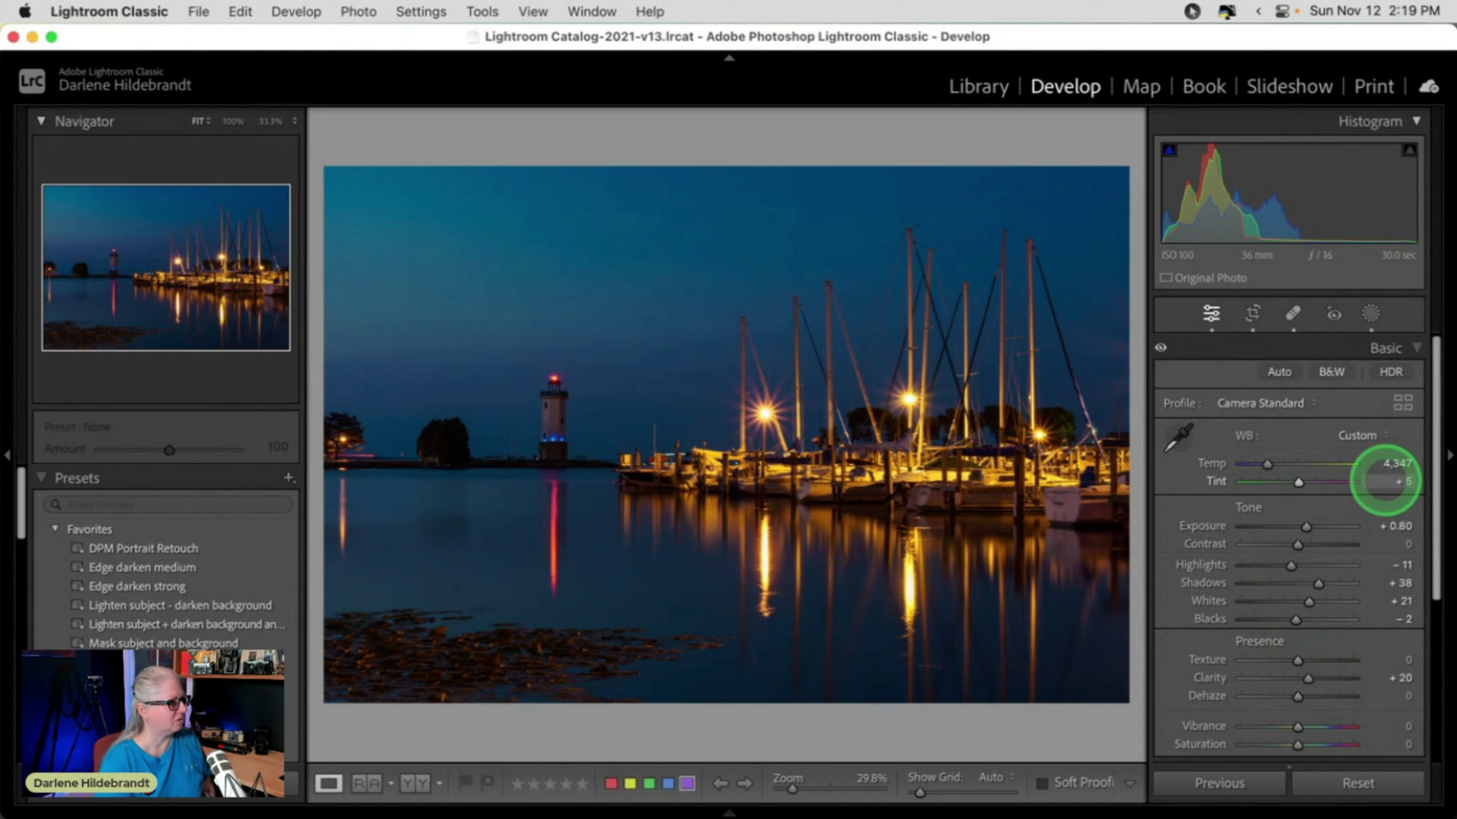
click(1335, 487)
Step: Expand Color Mixer and switch to its Point Color adjustments
scroll(1339, 489, down, 5)
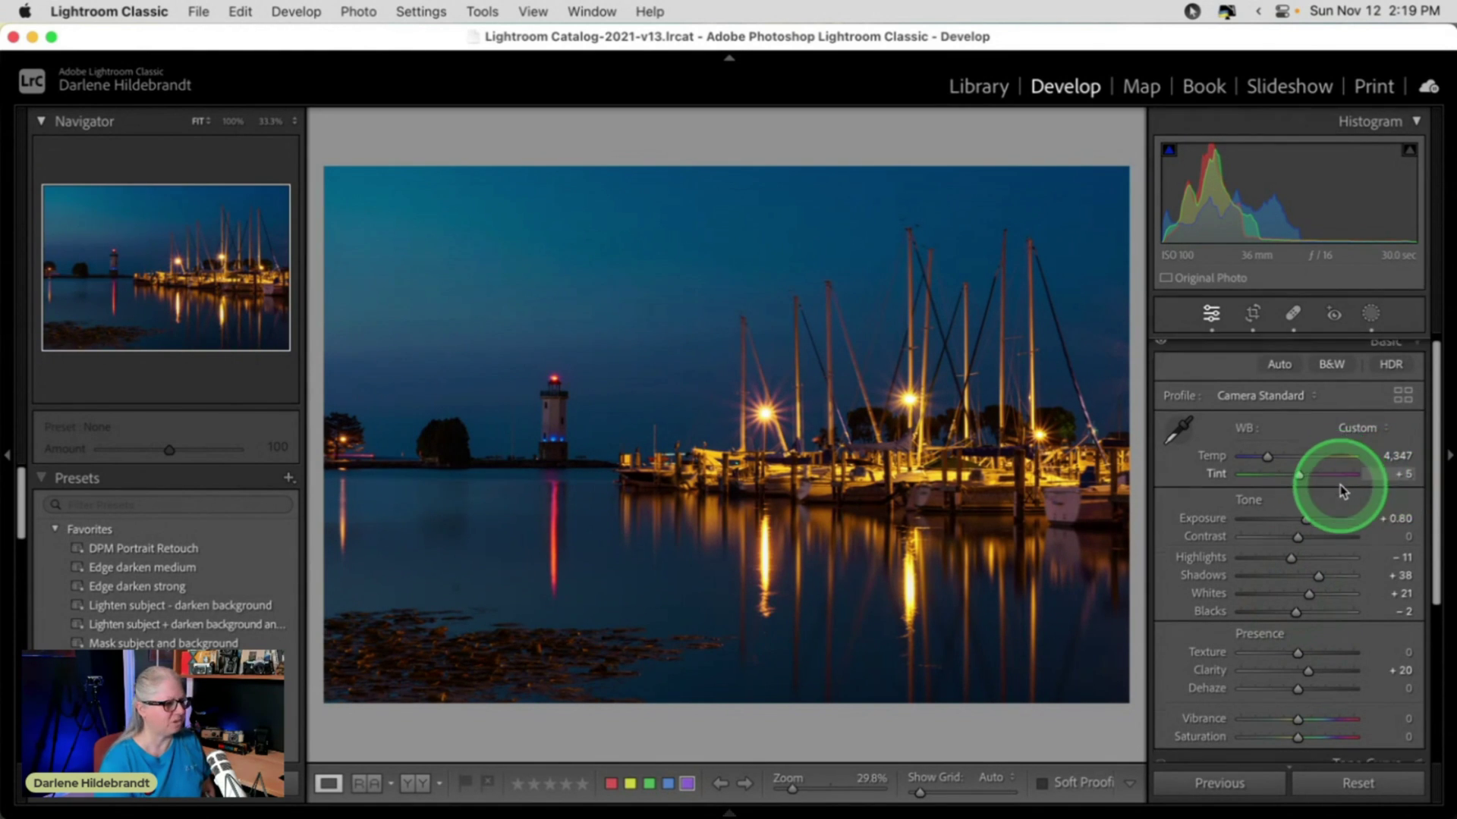
click(1339, 491)
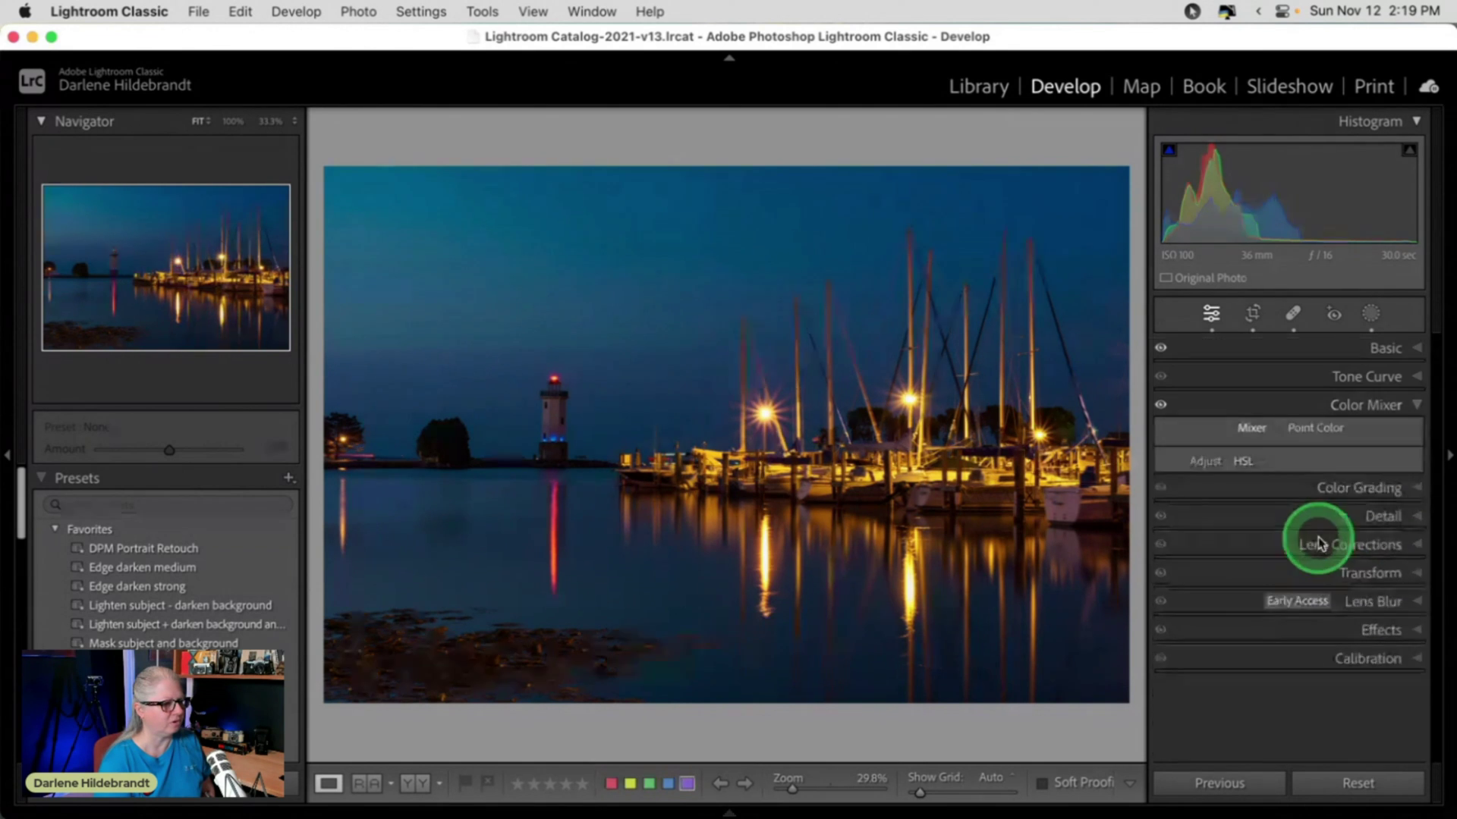
click(1317, 427)
Step: Ease the sampled blue's Lum Shift to −62, compare Before/After, then start cropping
drag(1290, 582, 1259, 582)
key(backslash)
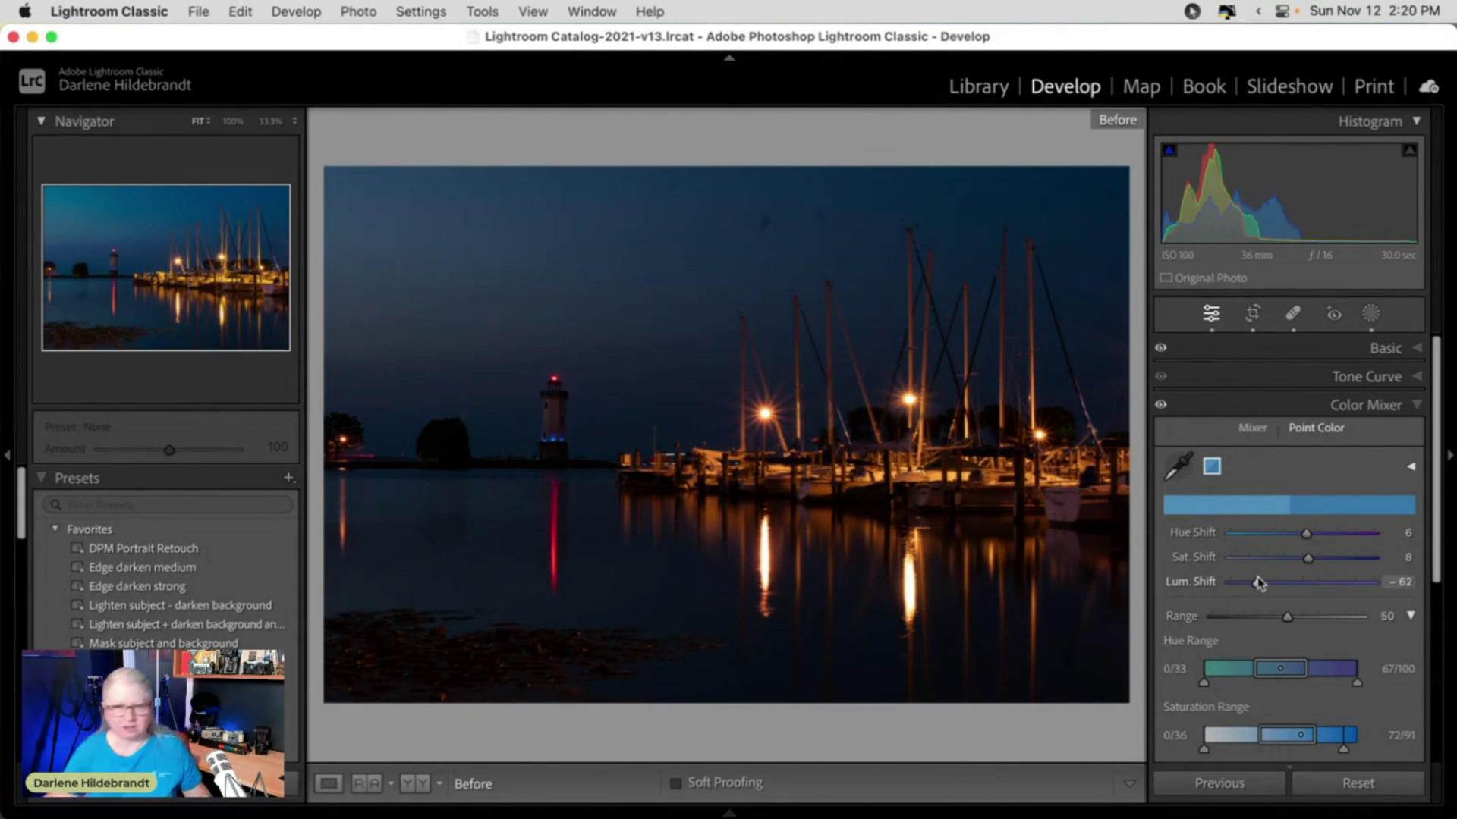
key(backslash)
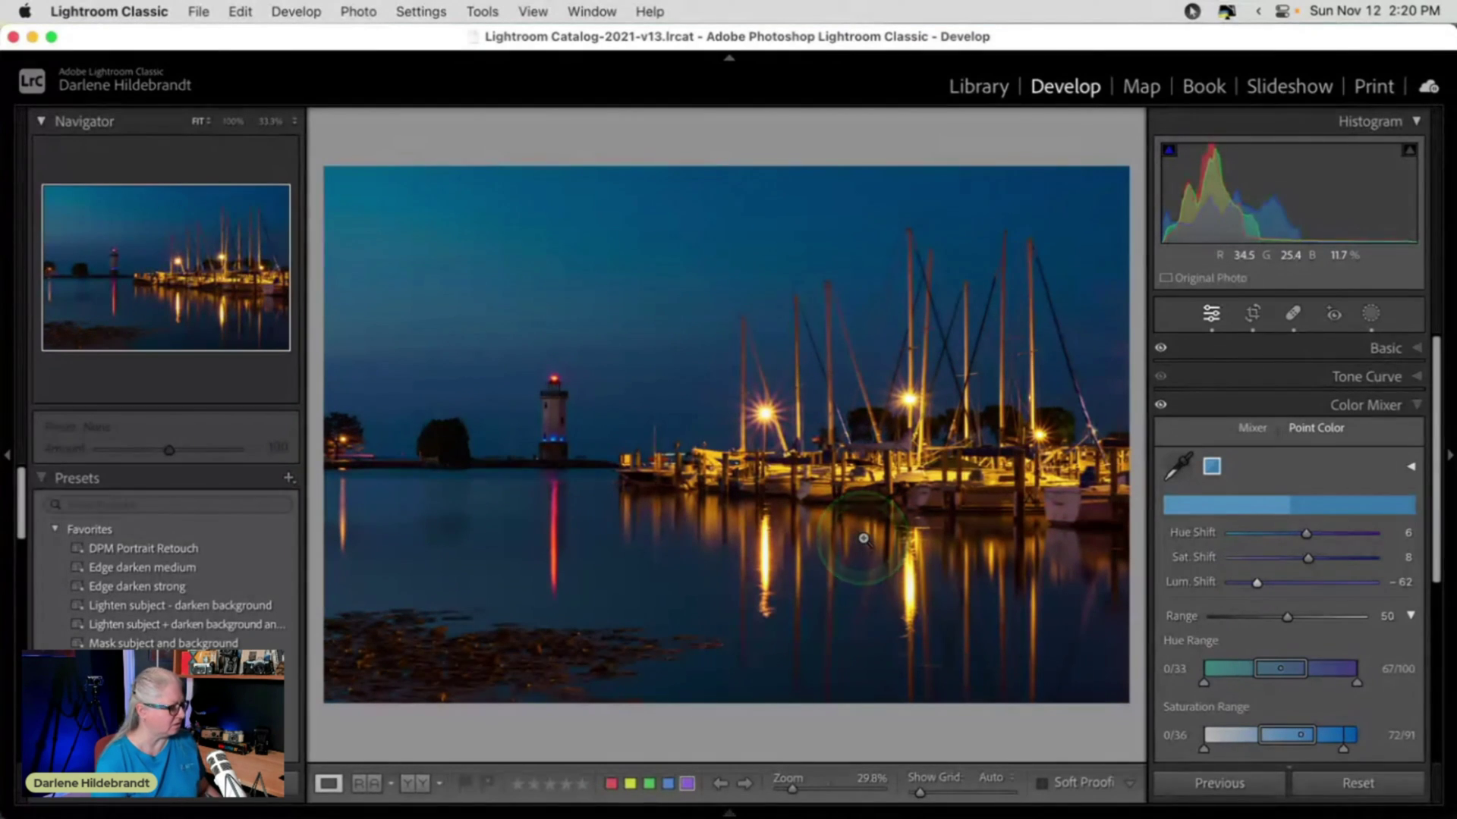
key(r)
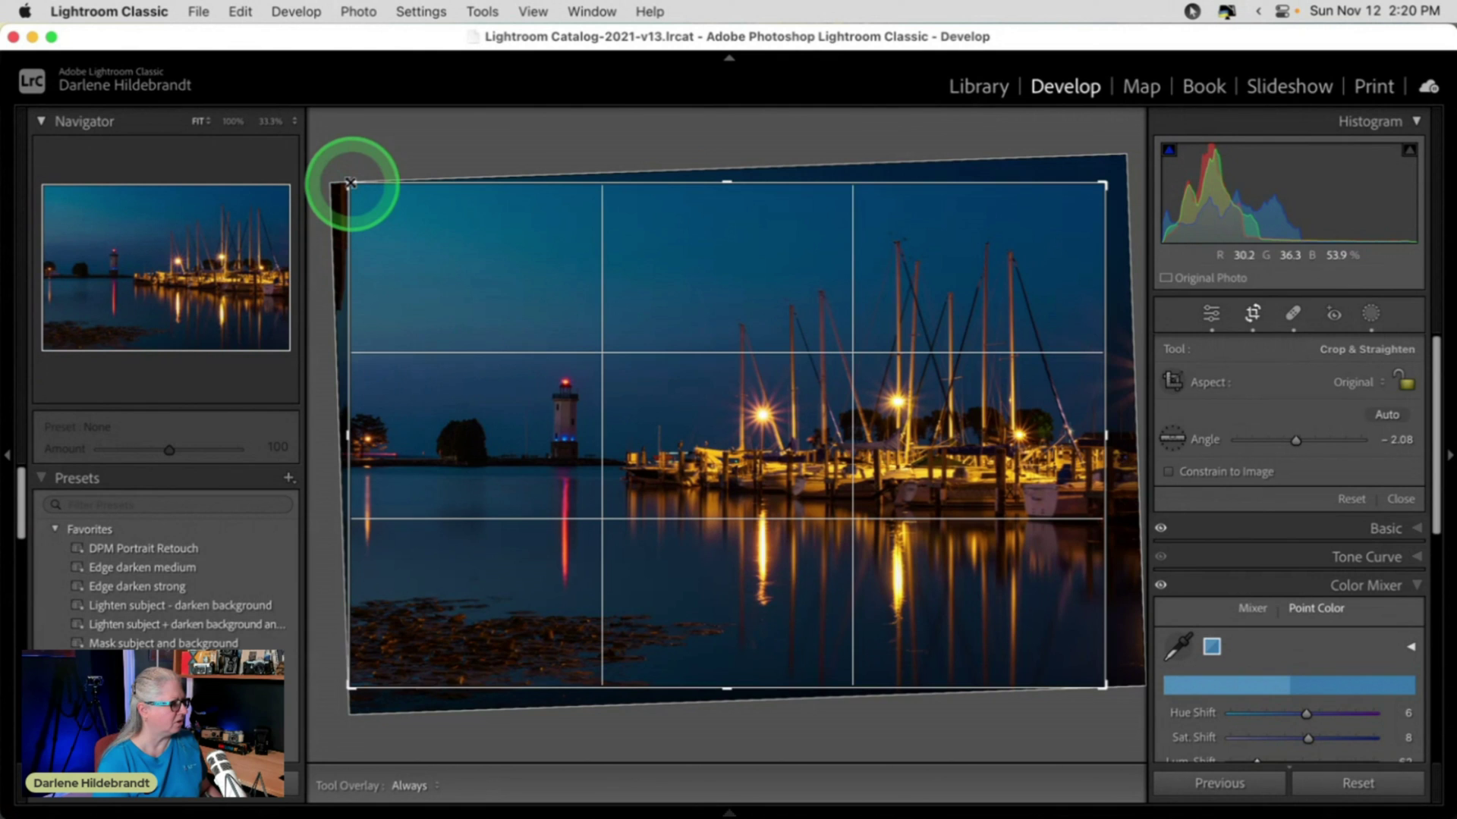
Step: Pull the crop in from the top-left, reposition the photo, and apply the tighter crop
drag(352, 185, 374, 202)
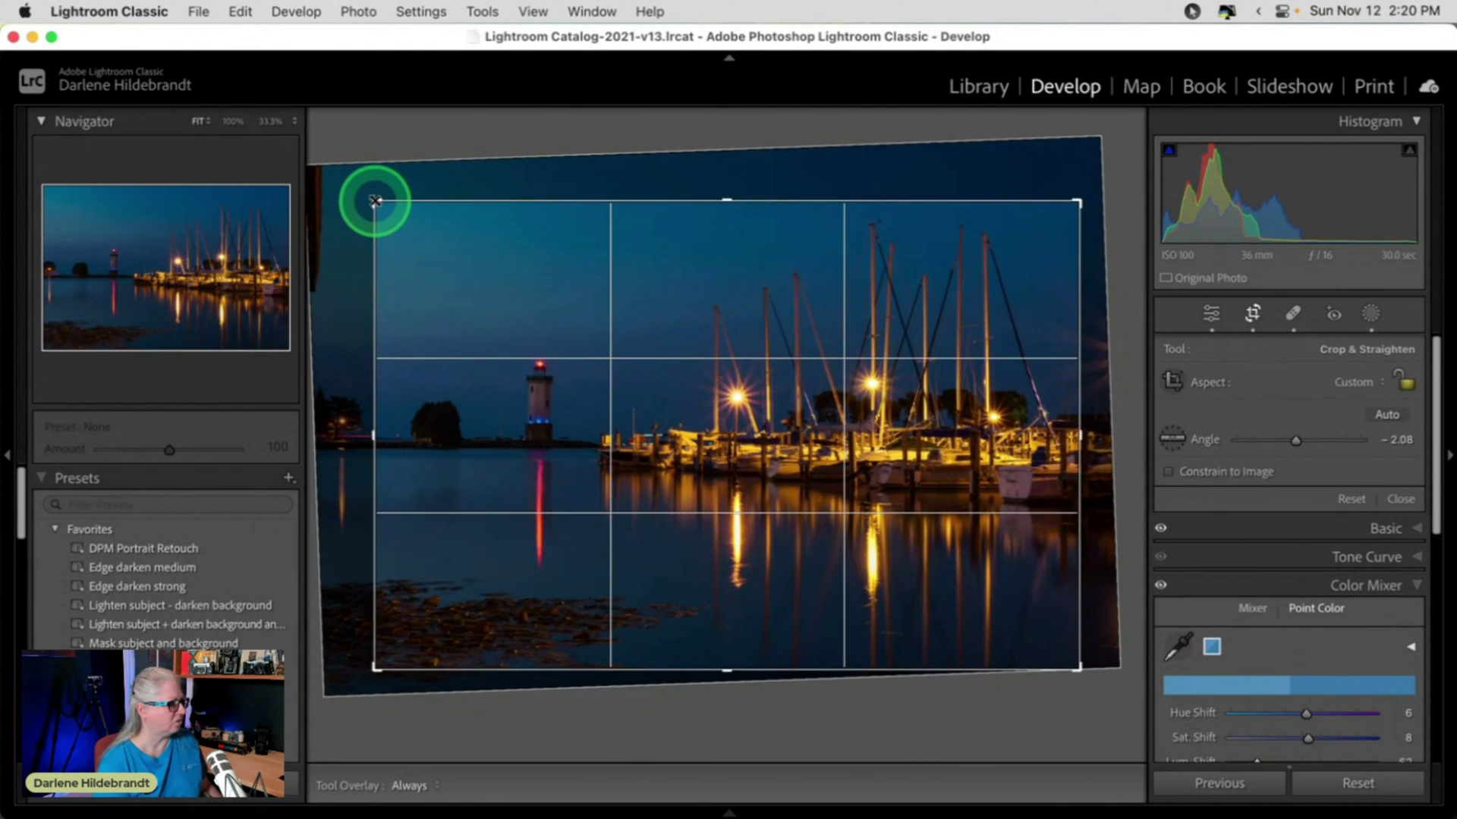
drag(598, 377, 601, 392)
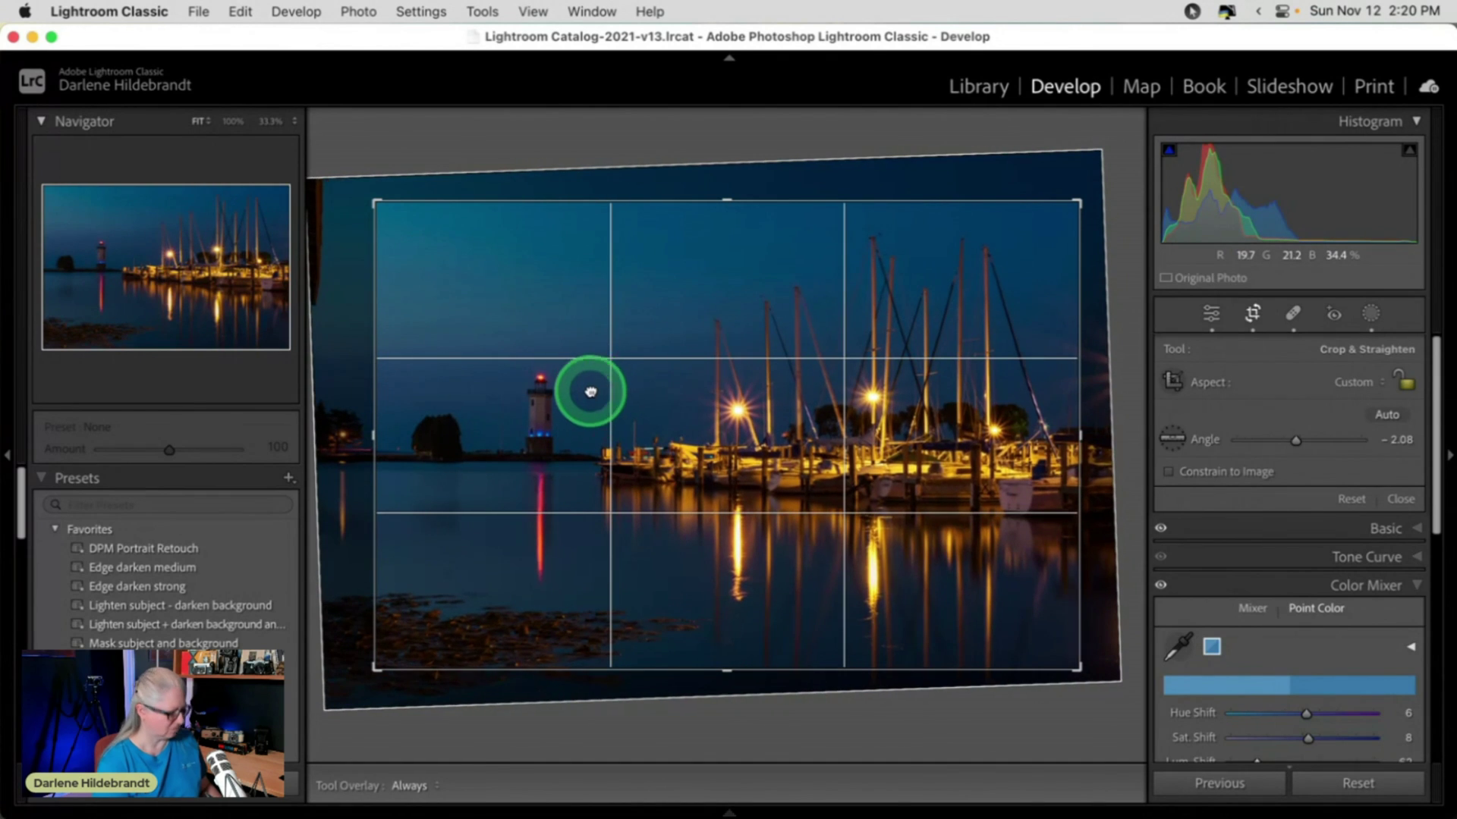
double_click(592, 390)
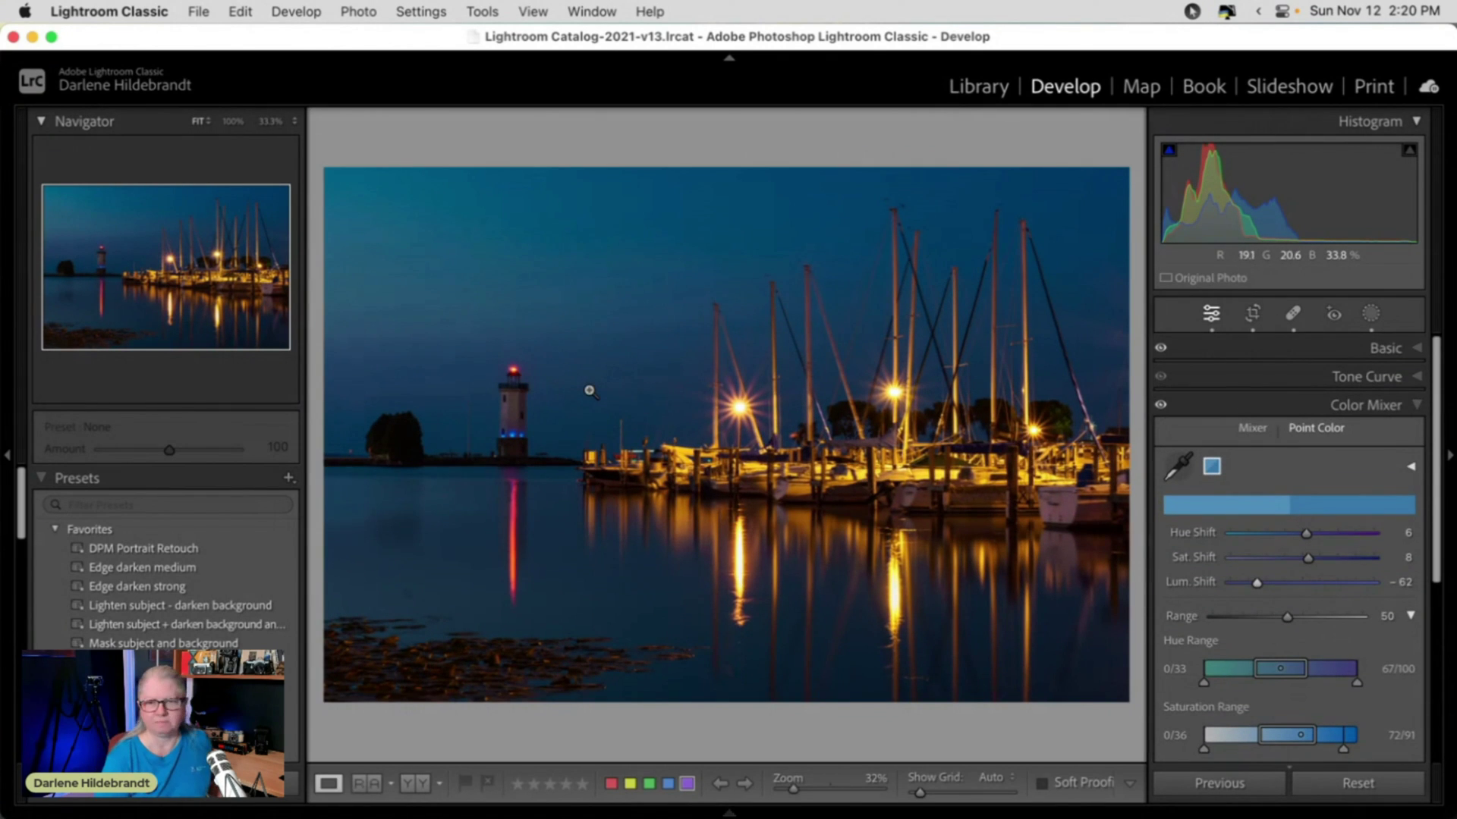